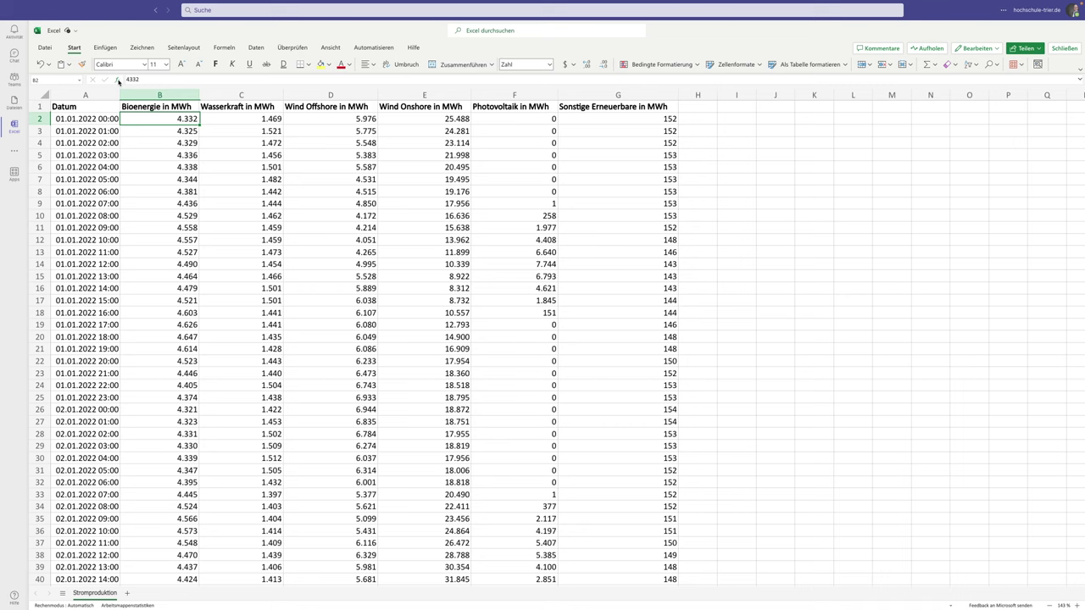
Open the Funktion einfügen dialog, which lists functions such as SUMME and MITTELWERT
click(118, 80)
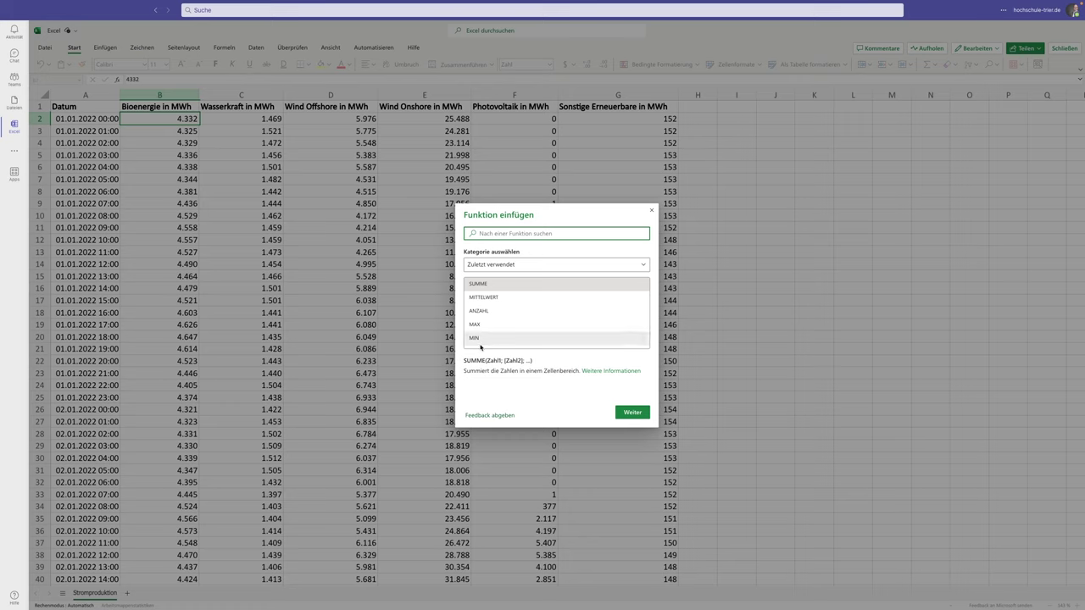
click(642, 265)
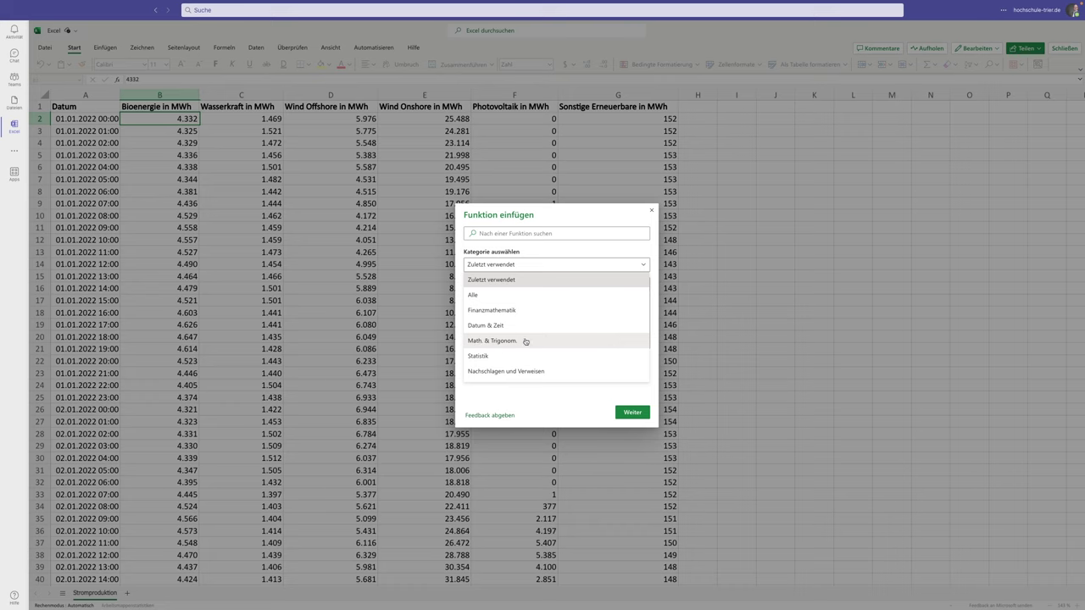
scroll(526, 341, down, 3)
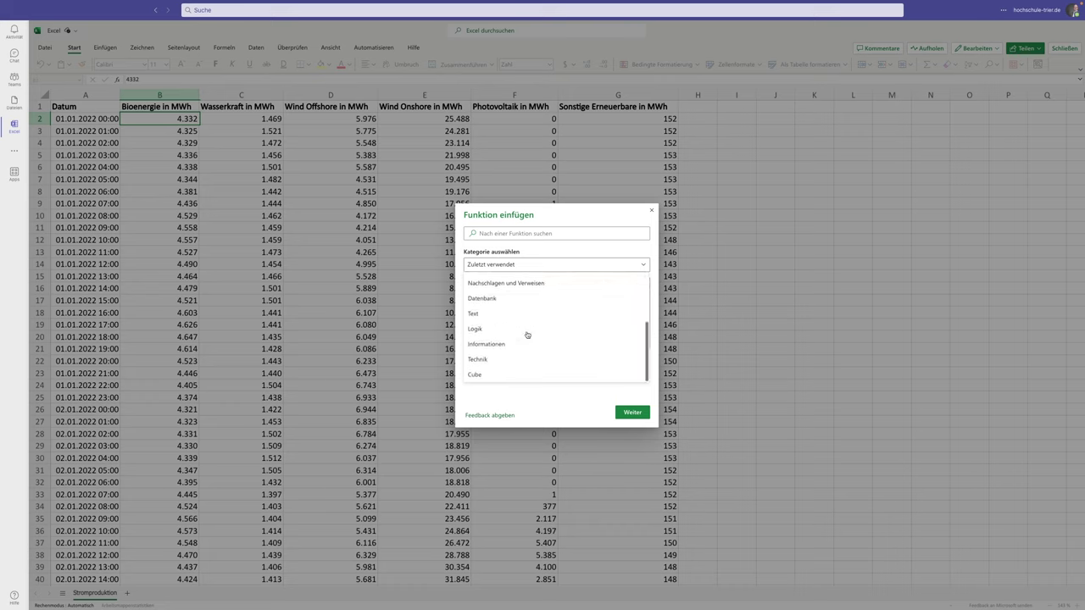
scroll(527, 334, up, 2)
scroll(526, 335, up, 1)
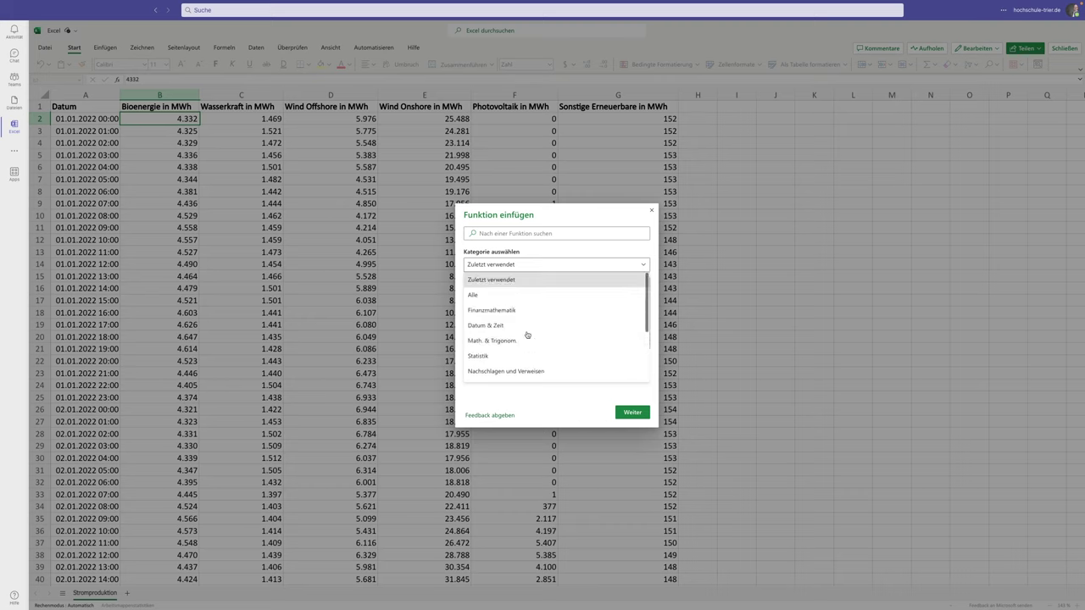
click(485, 233)
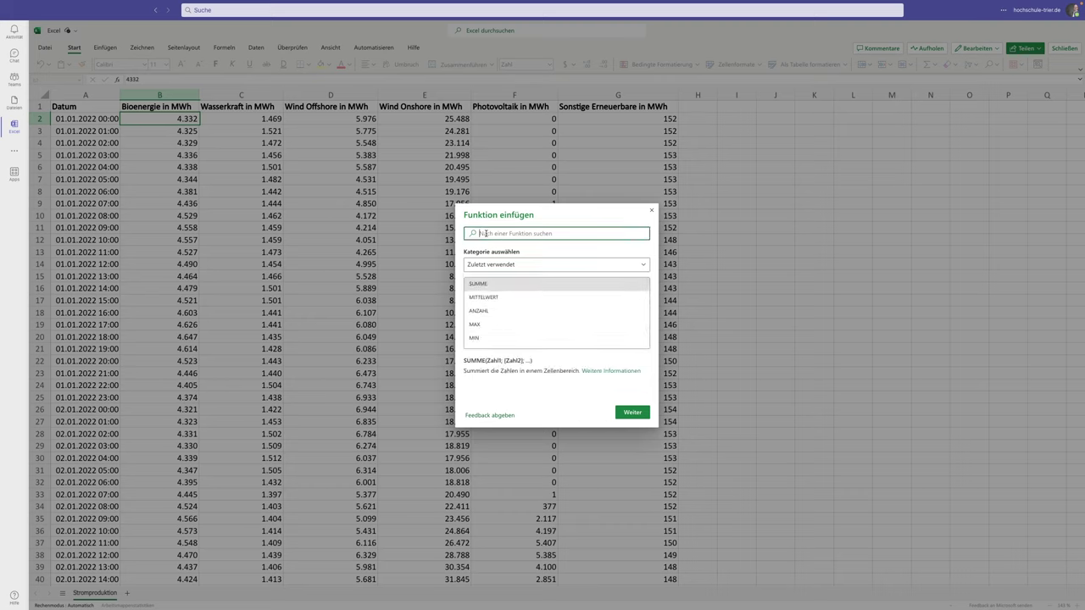
click(480, 285)
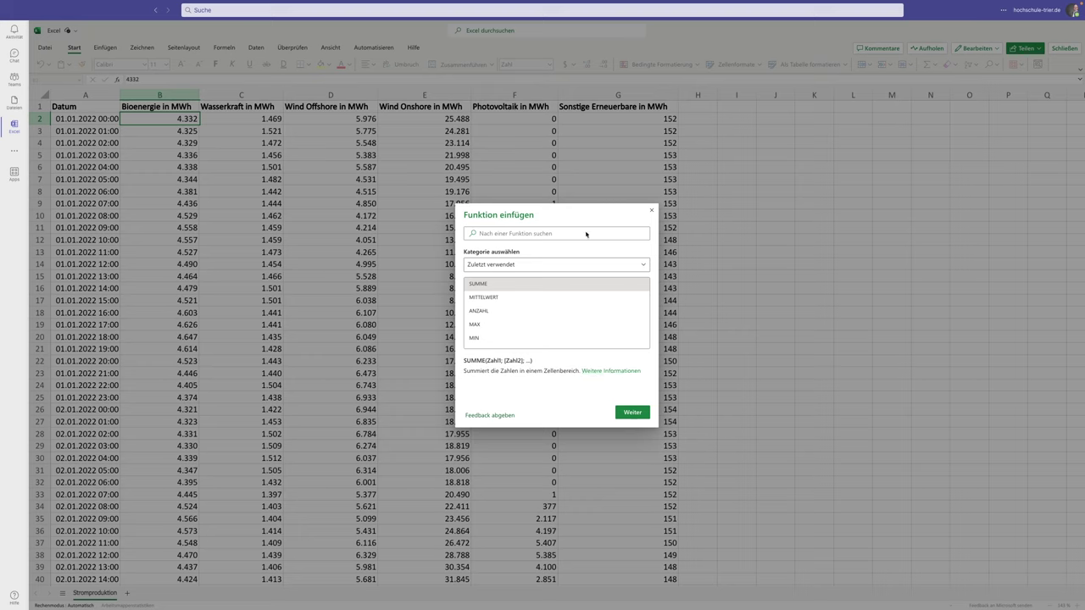
click(653, 212)
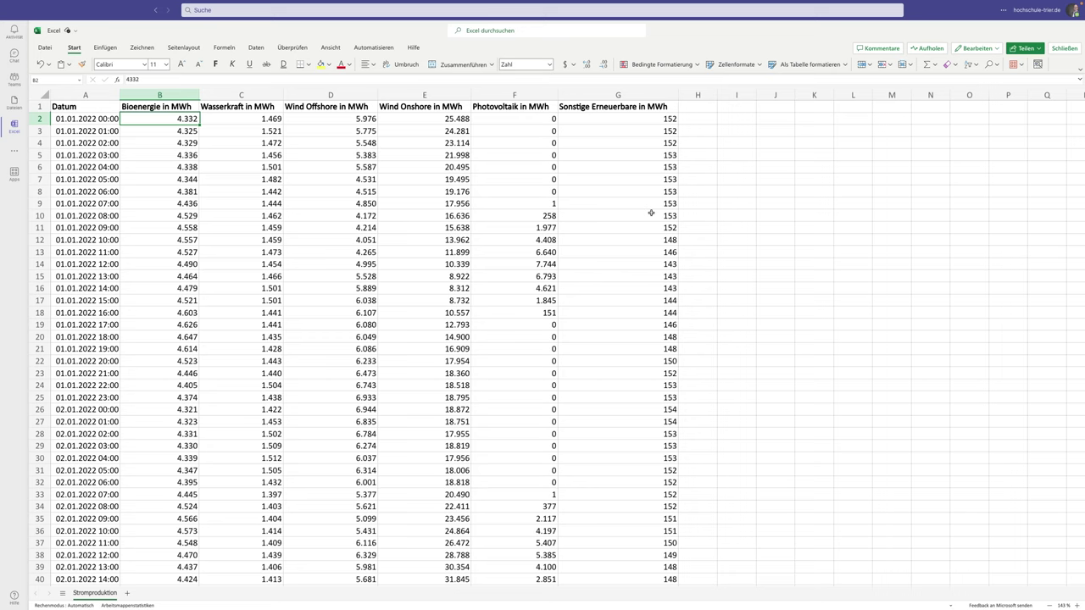
drag(159, 119, 162, 395)
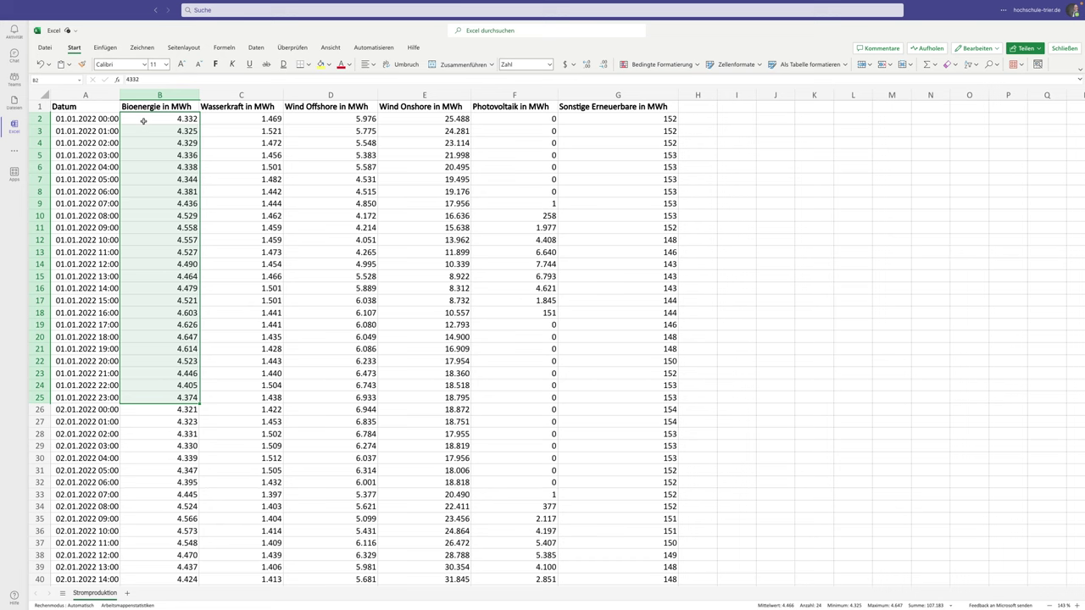
click(734, 117)
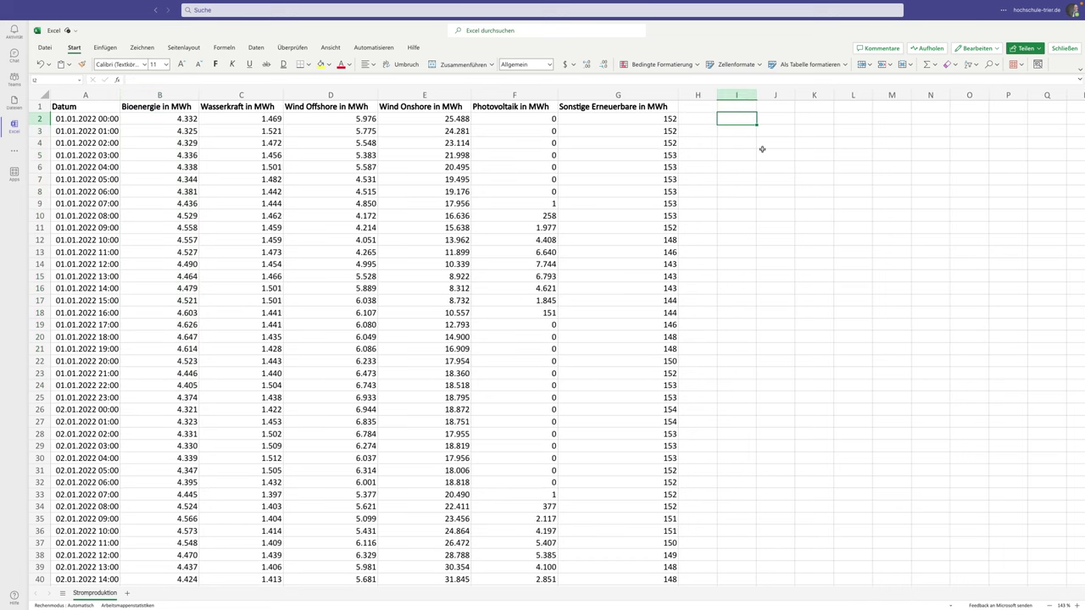
Enter =SUMME(B2:B25) in I2 to total the first day's Bioenergie values (107.183)
text(=)
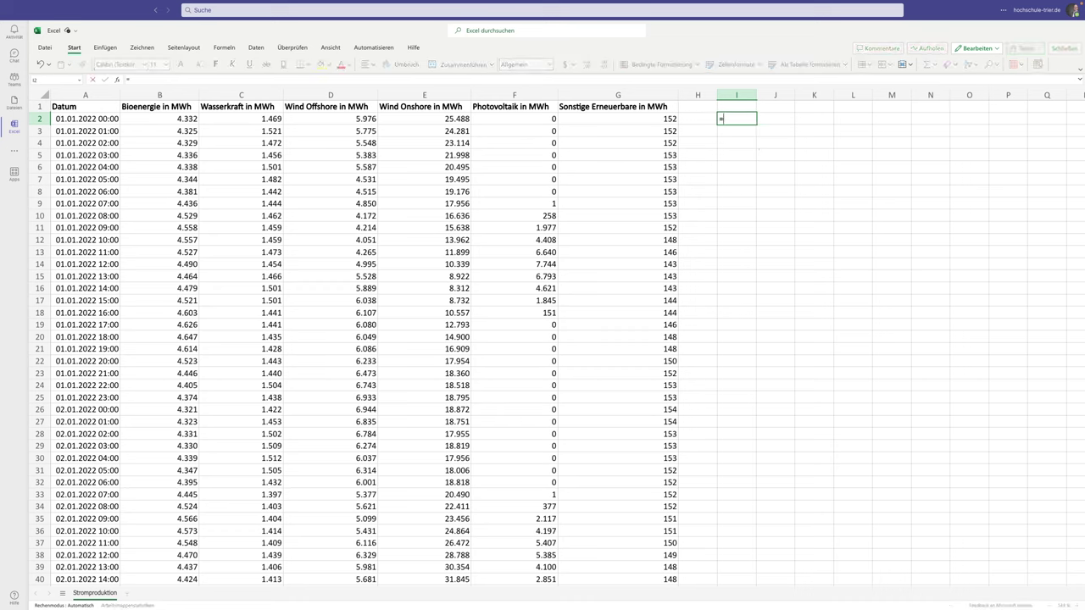
text(summe)
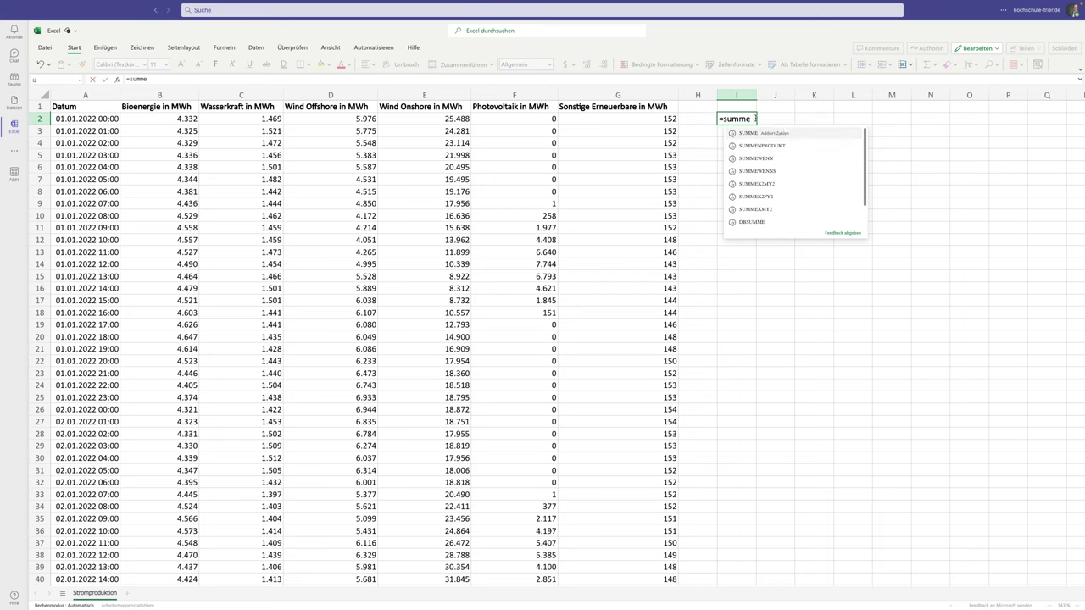
text(()
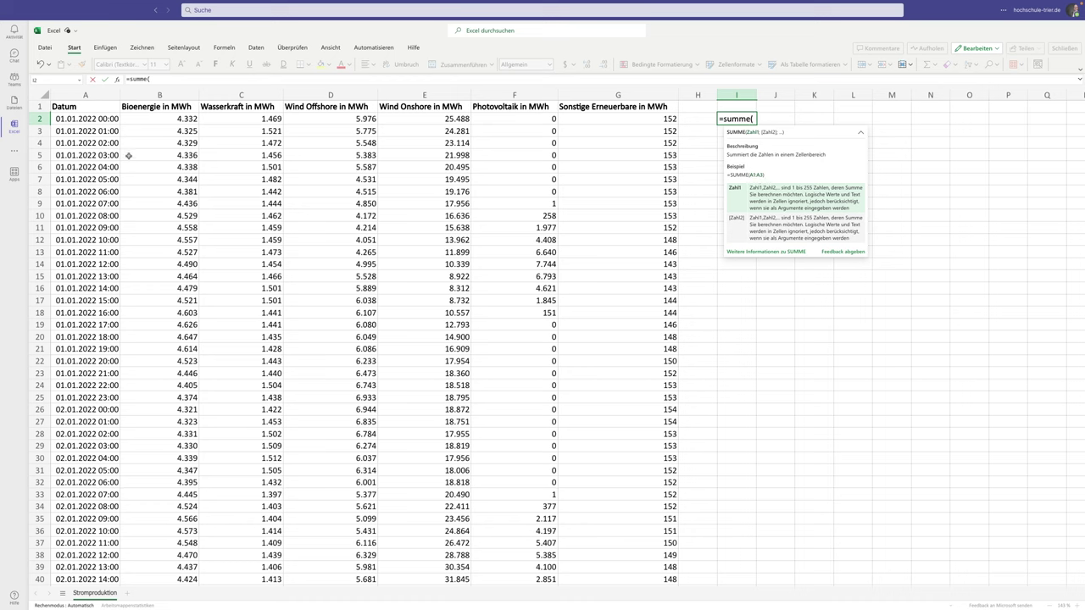
drag(180, 118, 160, 400)
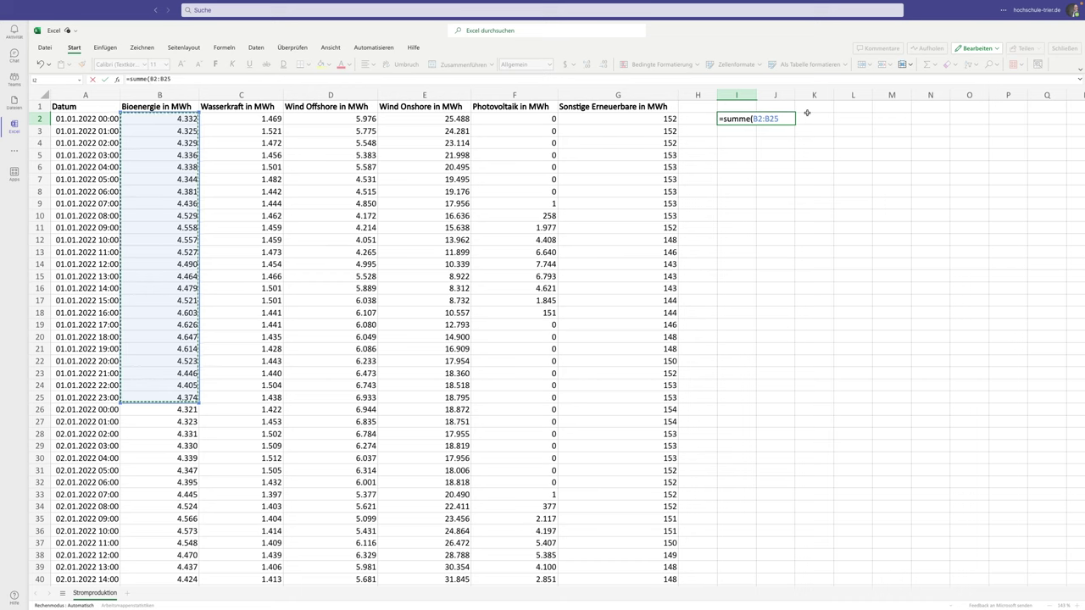
text())
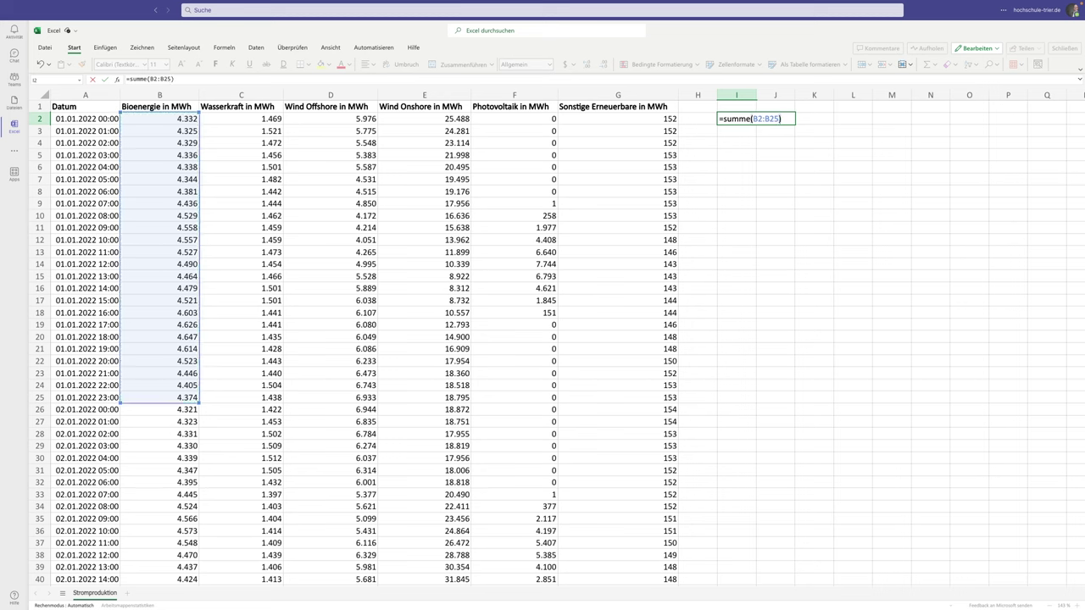
key(Return)
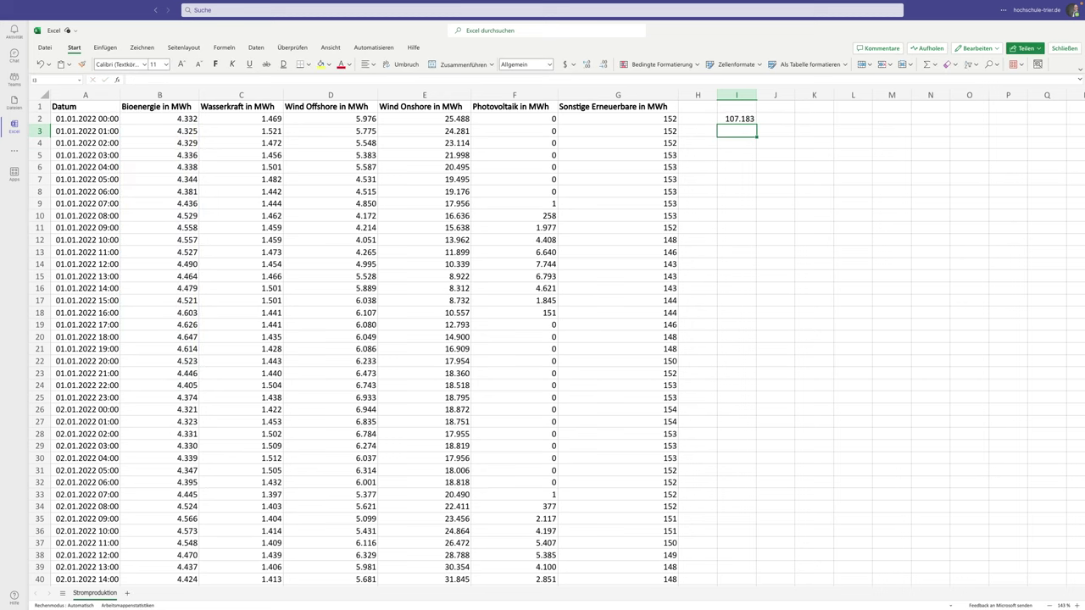
Check the I2 formula, then fill it into J2 as =SUMME(C2:C25), giving 35.128
click(732, 118)
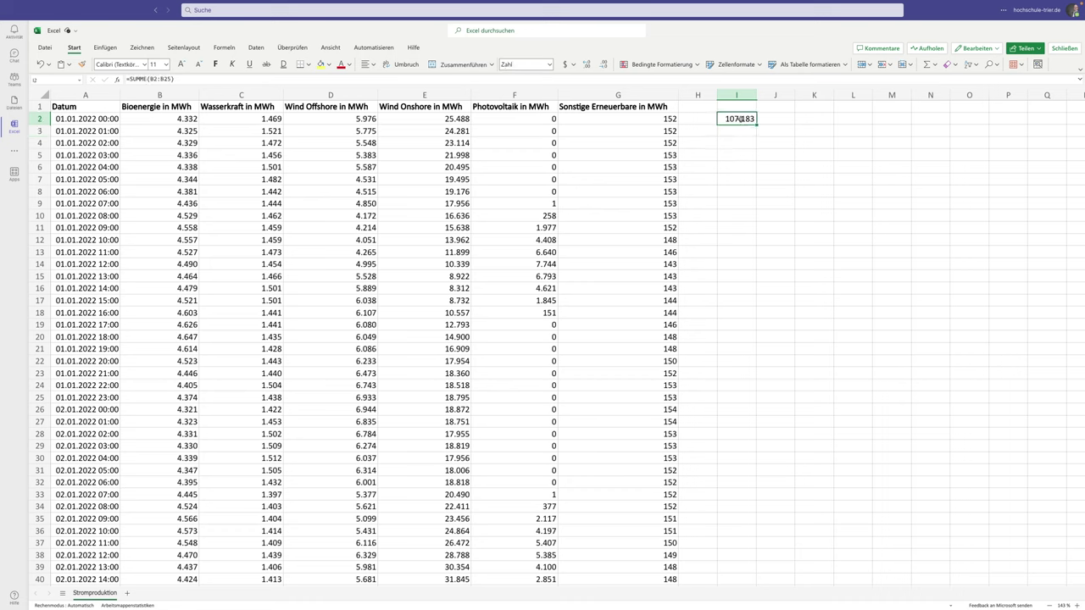
double_click(739, 119)
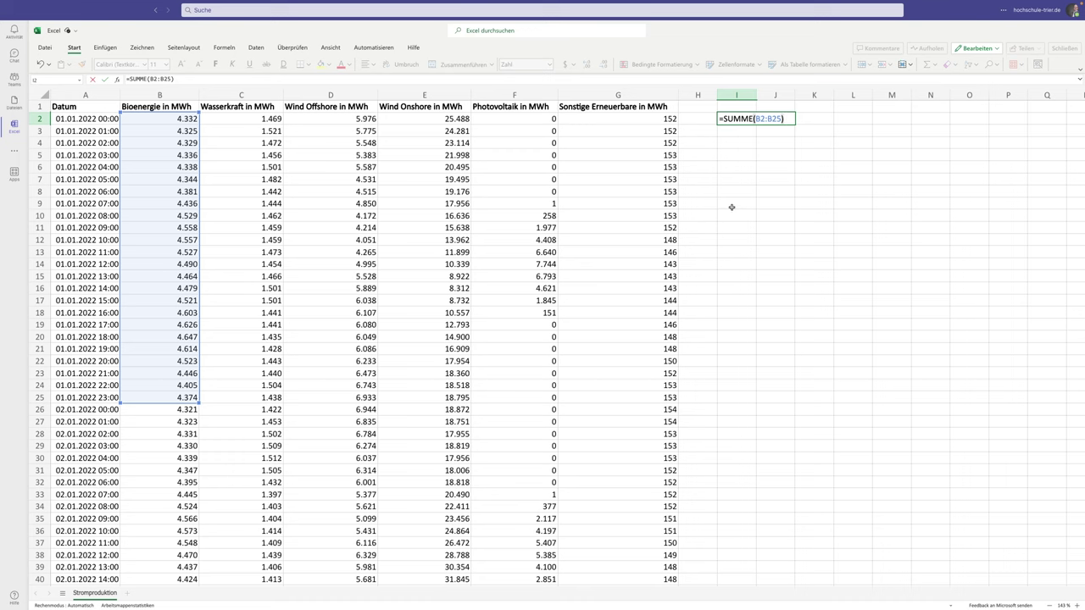
key(Return)
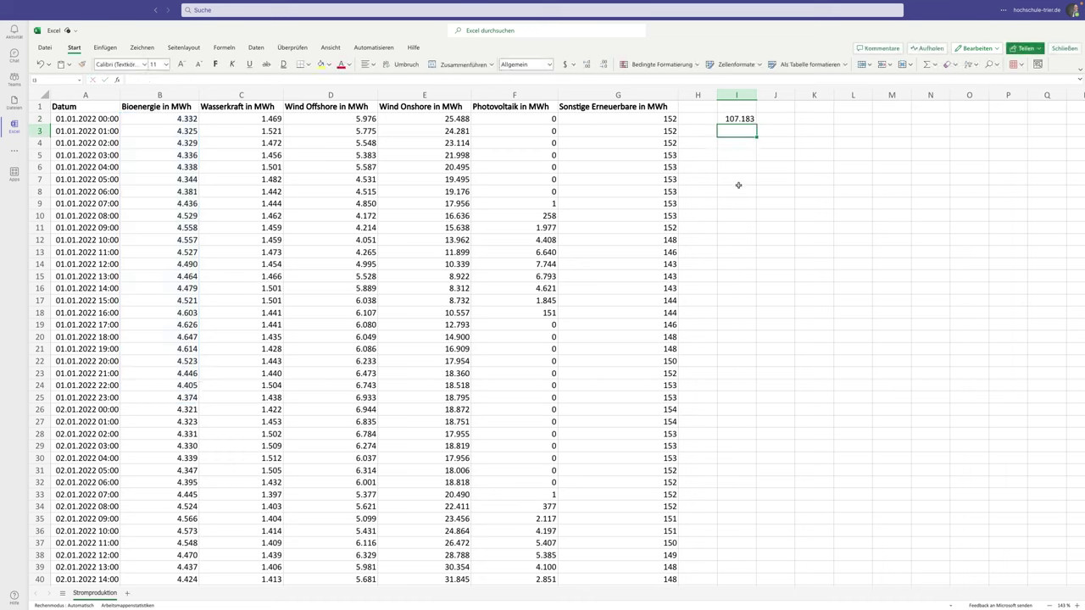
click(745, 120)
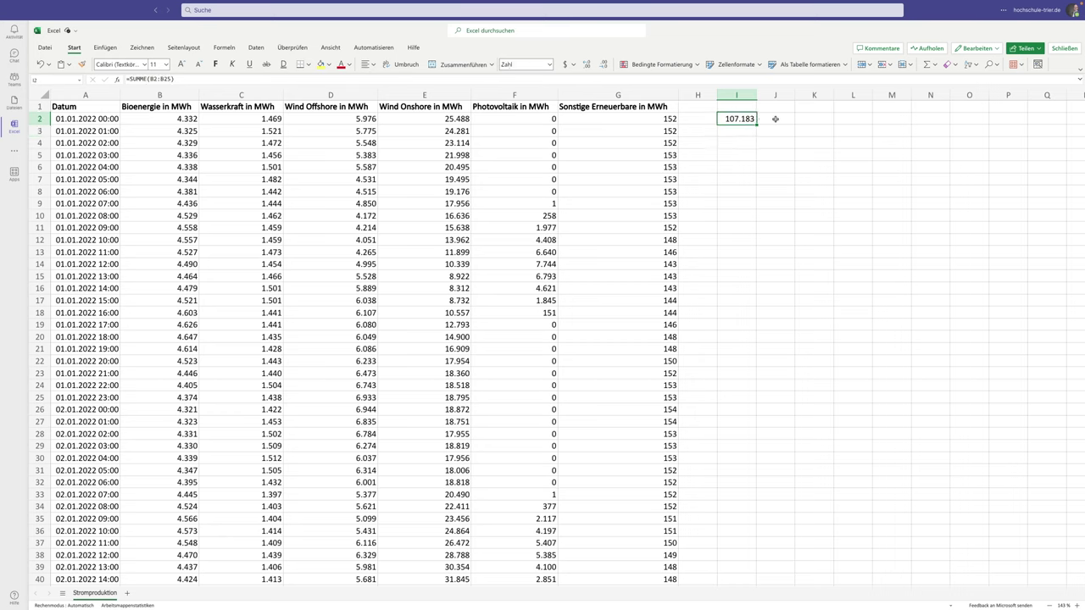
click(774, 119)
click(744, 120)
drag(754, 121, 788, 129)
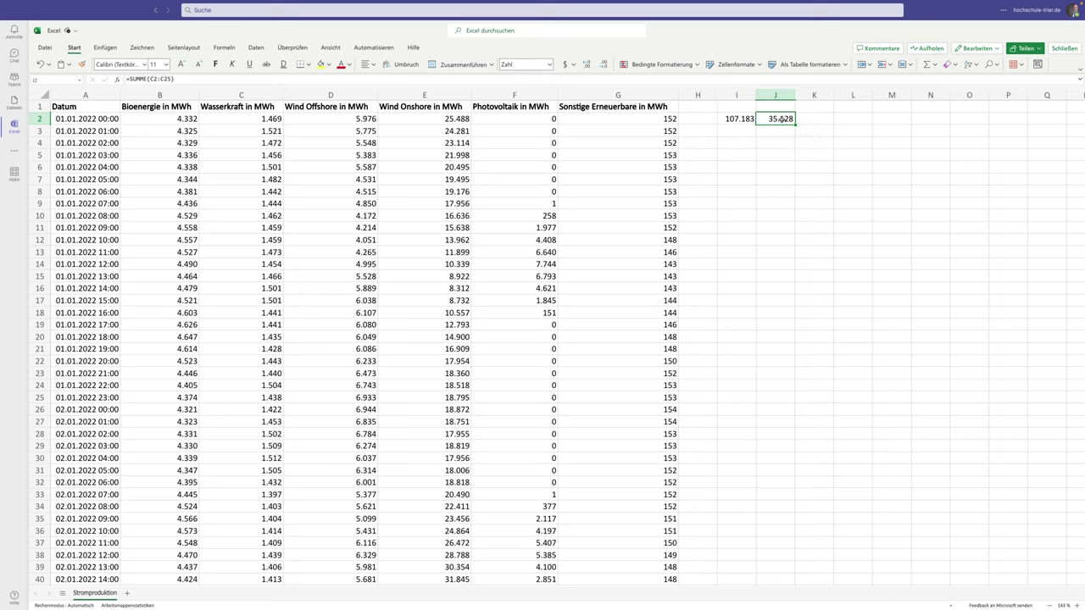
double_click(781, 119)
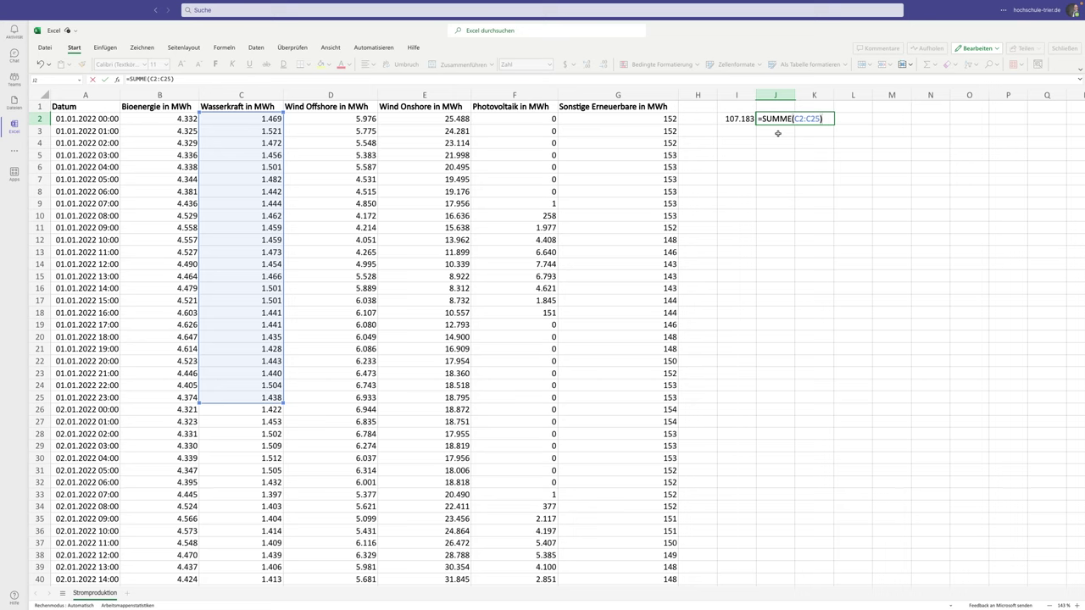
key(Return)
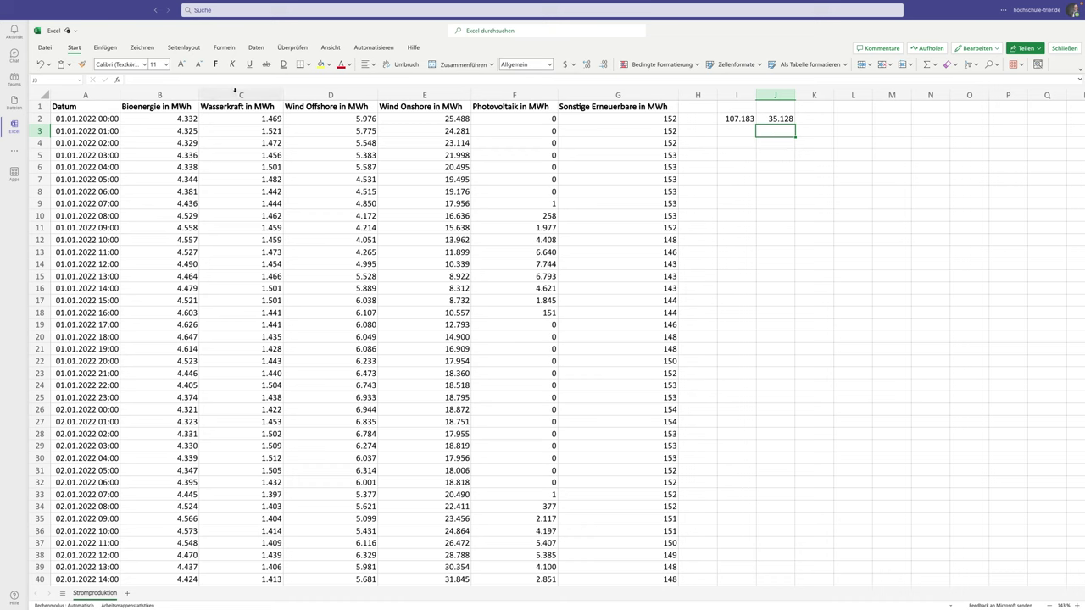
Copy the energy-source headers B1:G1 into I1:N1
drag(160, 103, 565, 107)
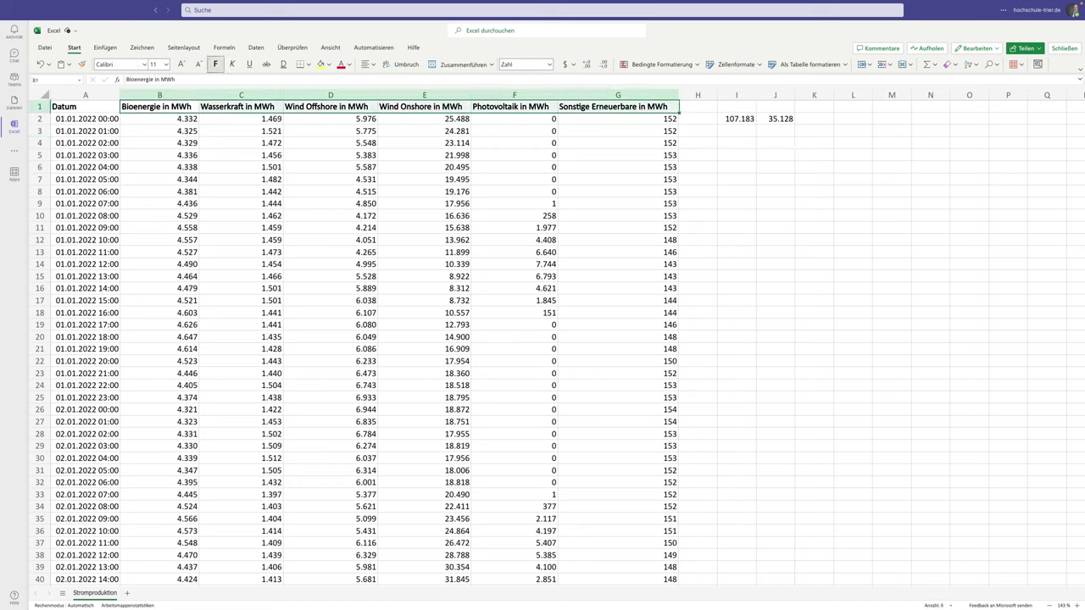
right_click(171, 108)
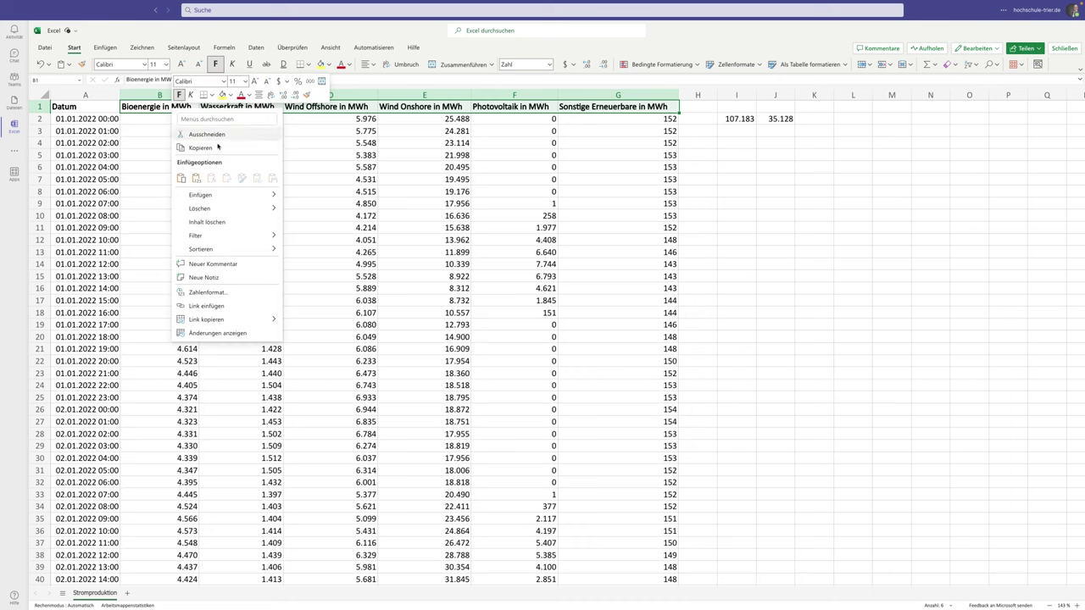
click(200, 147)
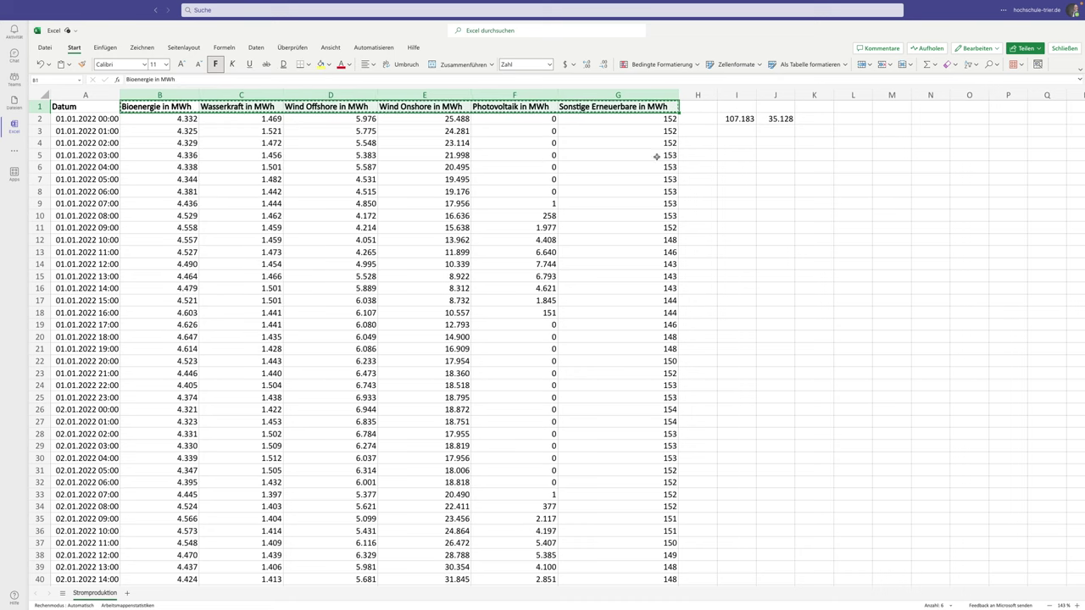
click(736, 106)
click(69, 64)
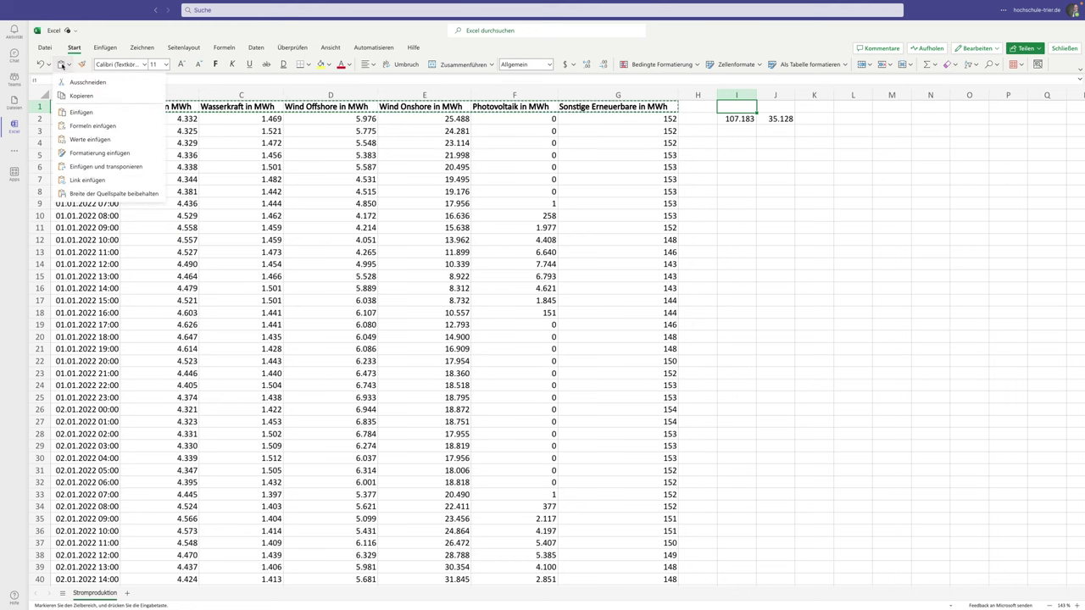
click(72, 113)
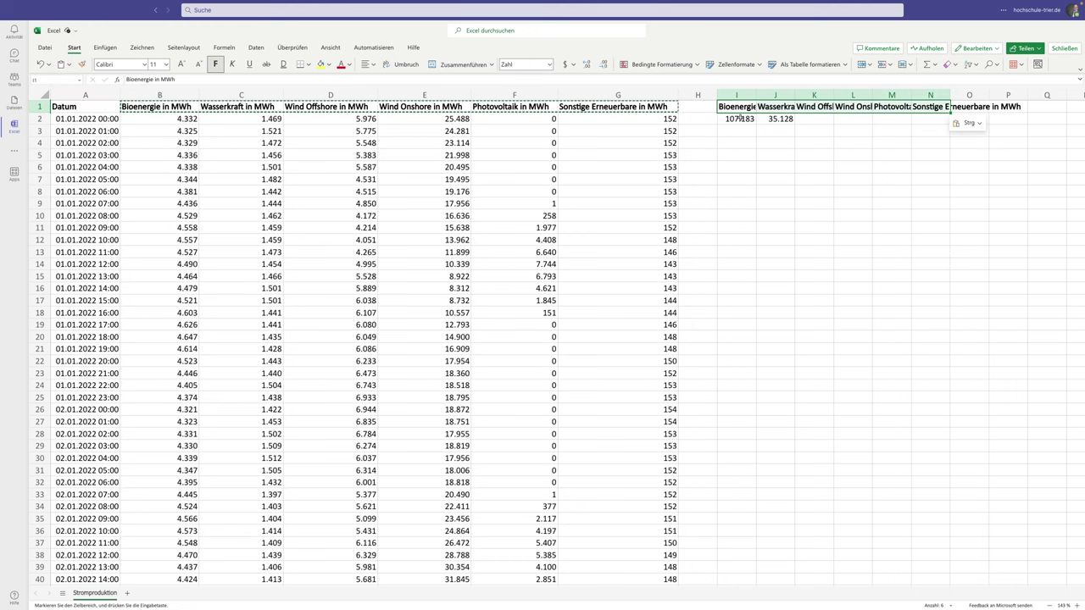
Extend the sums across to N2 and verify the Sonstige Erneuerbare total of 3.586
drag(736, 119, 931, 119)
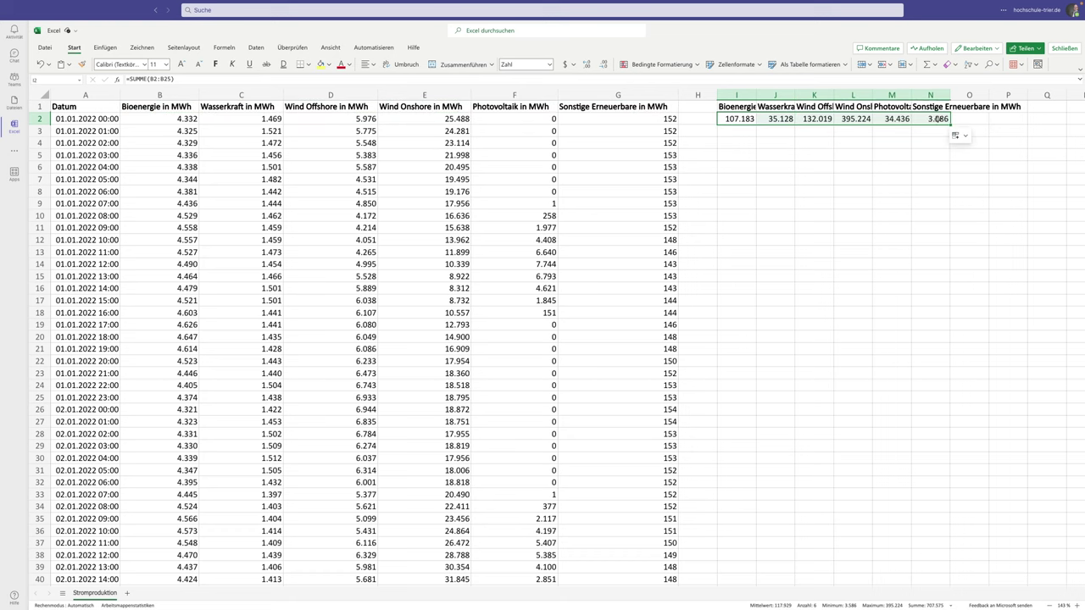
click(938, 118)
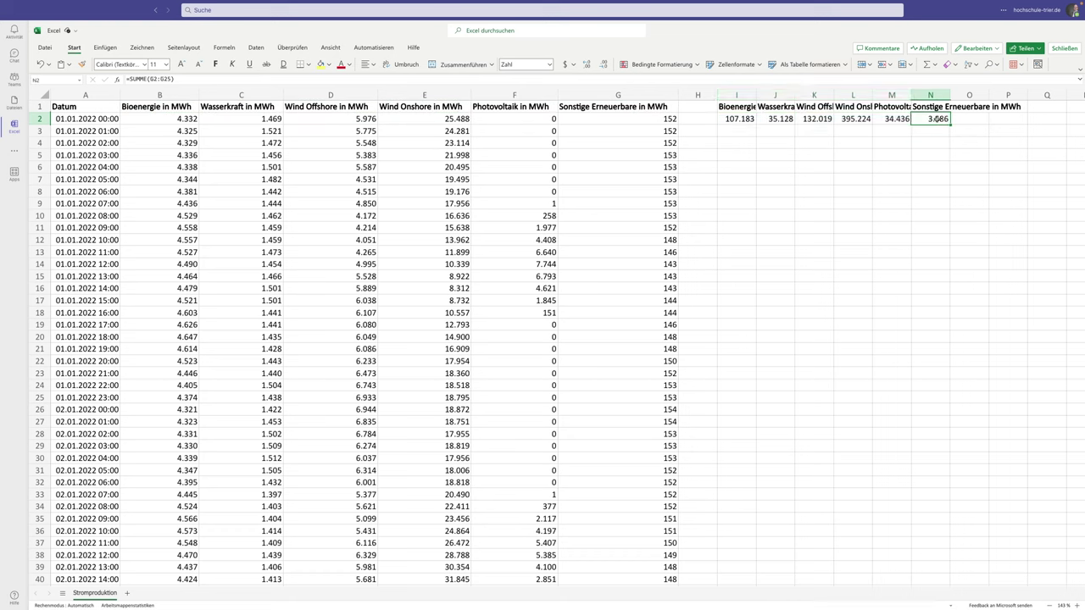
double_click(939, 119)
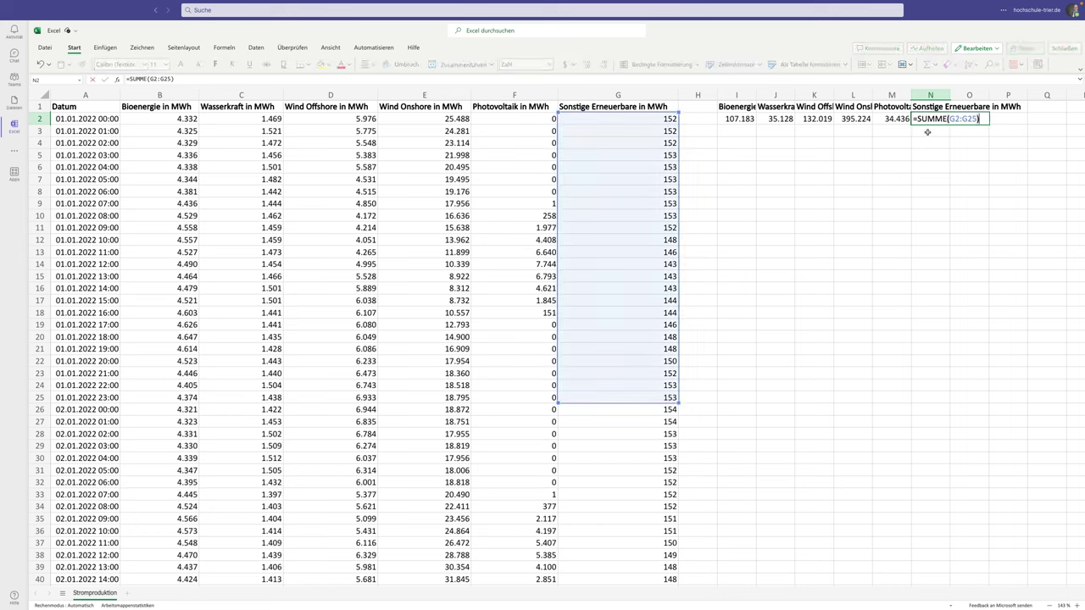
key(Return)
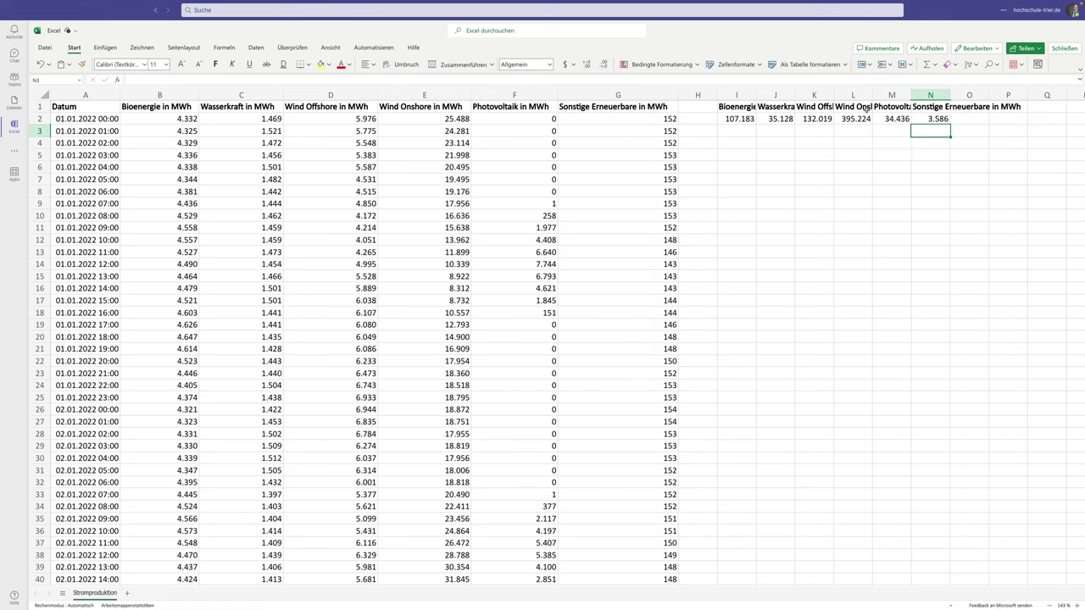
drag(734, 94, 928, 95)
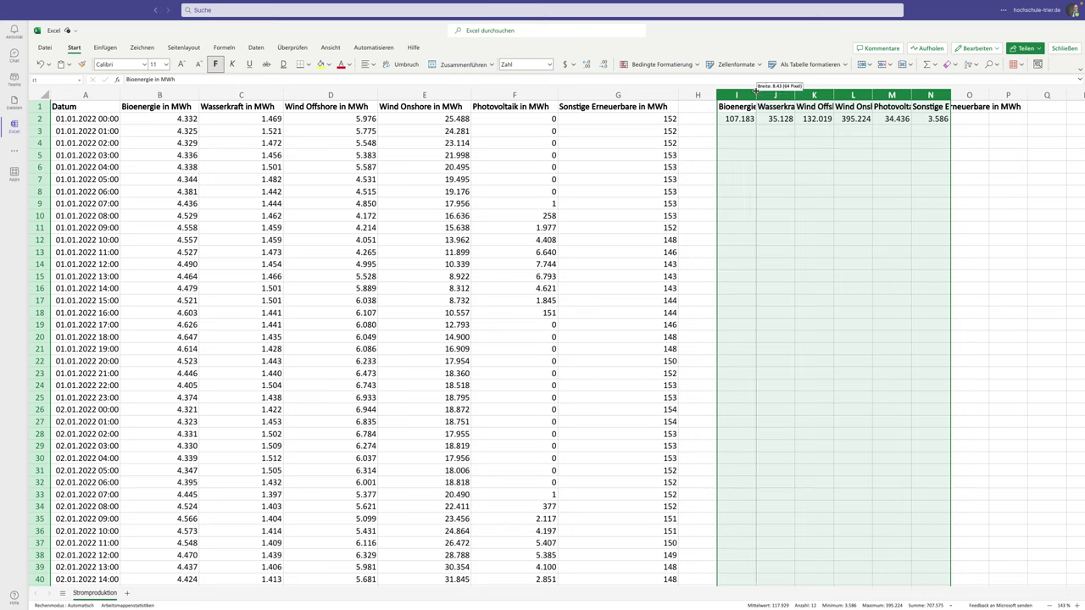
AutoFit columns I–N to their headers, verify M2's Photovoltaik sum, and select I3
double_click(756, 93)
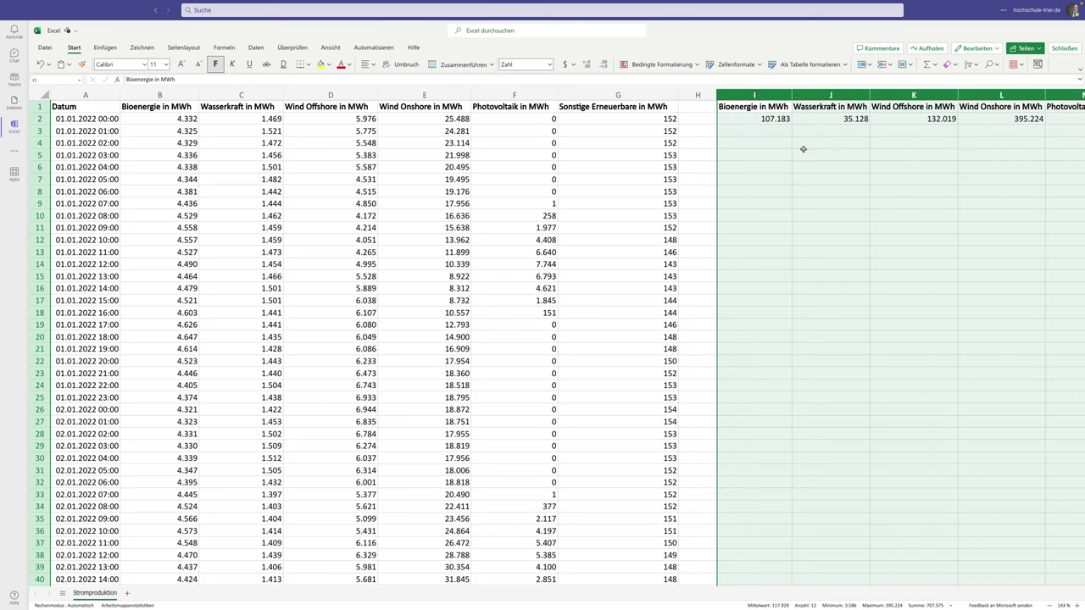
scroll(802, 148, right, 4)
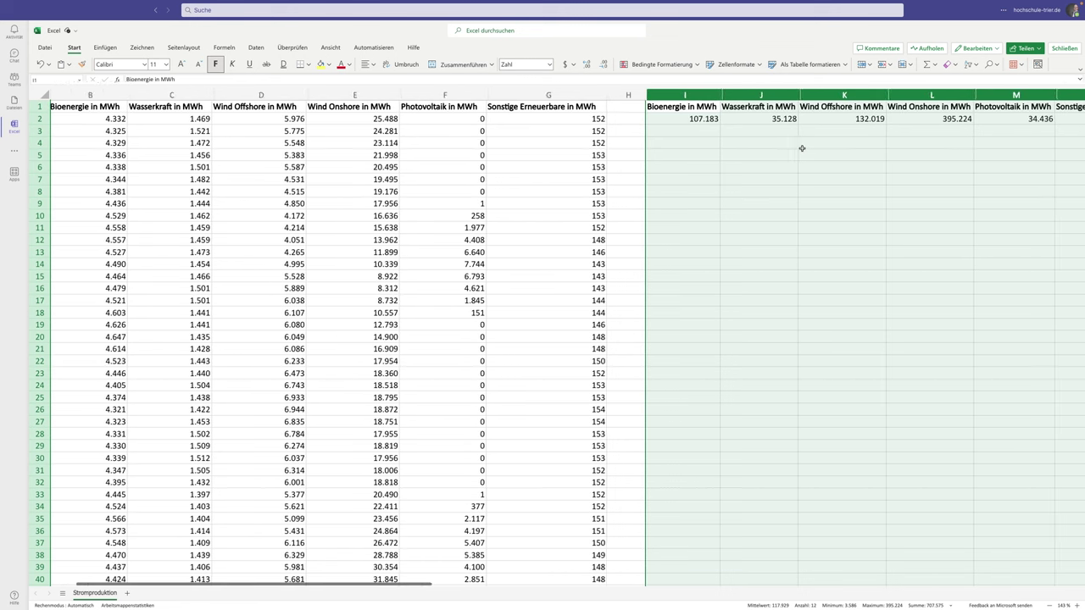
scroll(801, 149, right, 1)
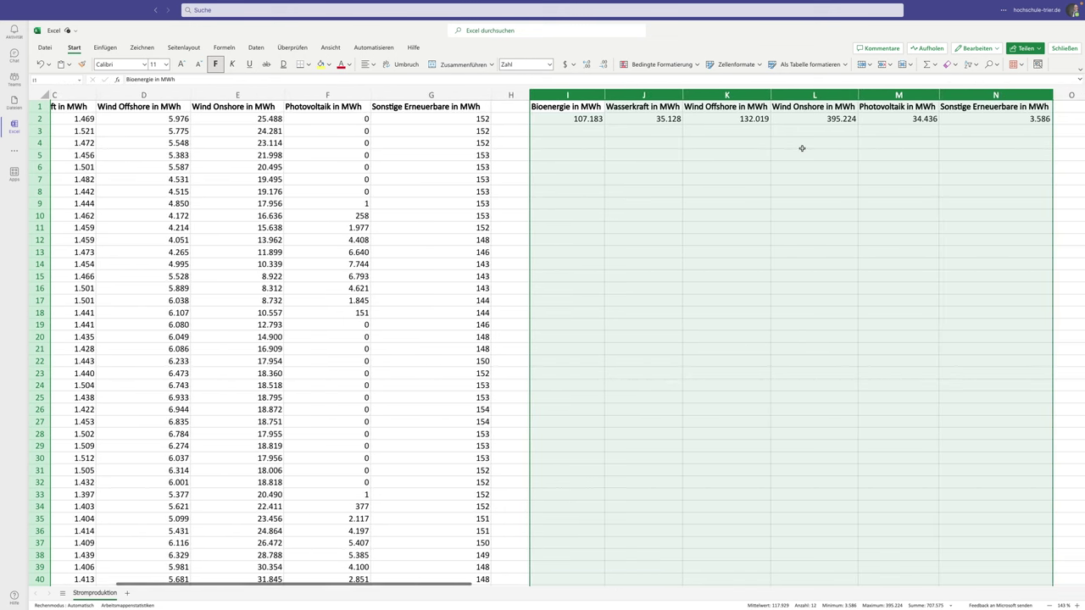
click(877, 119)
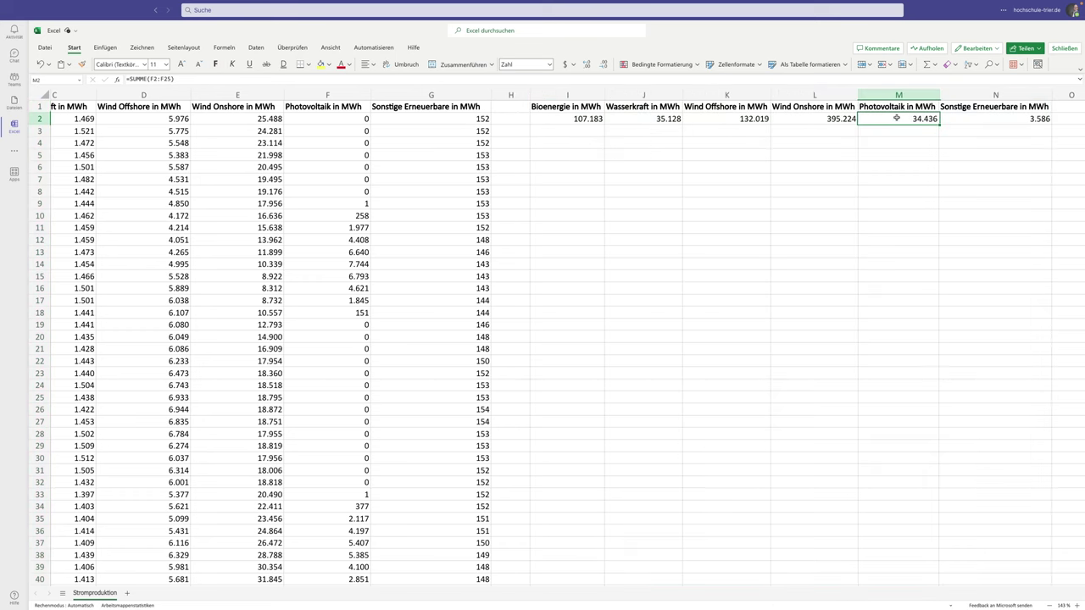
double_click(896, 117)
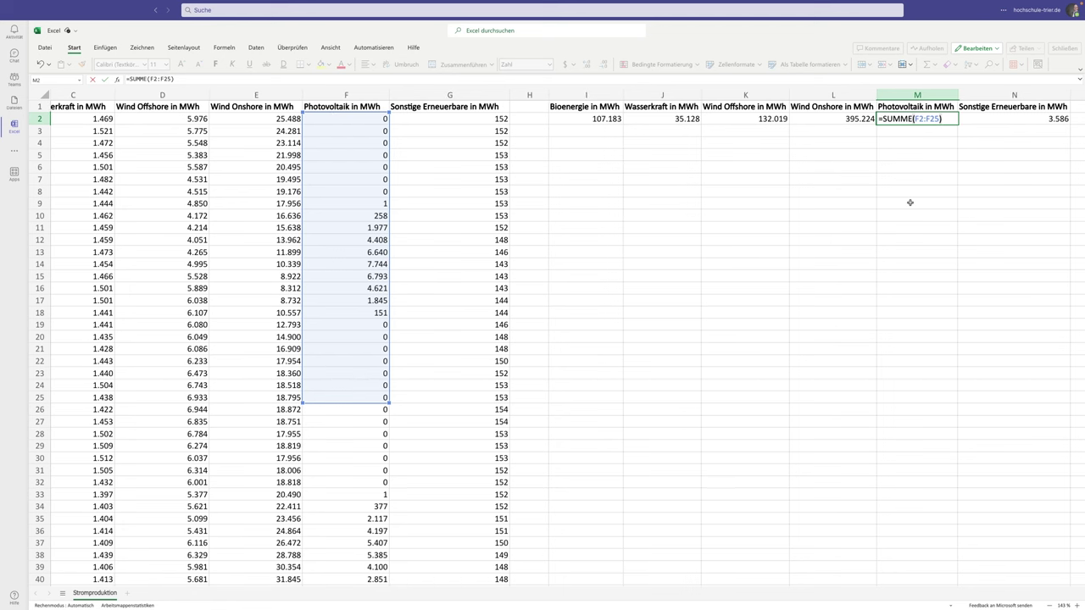
key(Return)
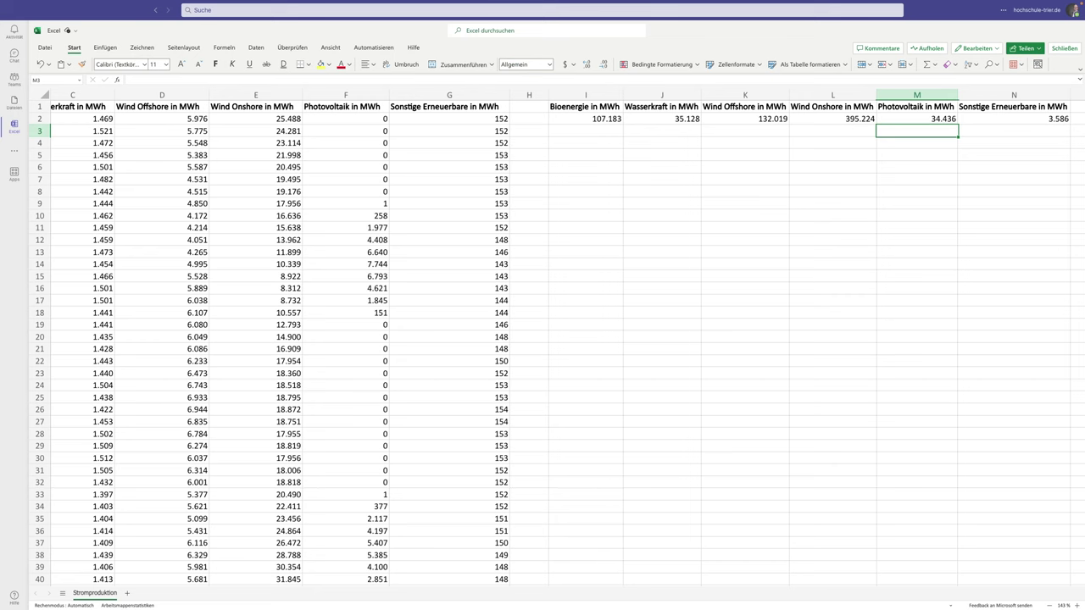
scroll(814, 169, left, 3)
scroll(779, 157, left, 3)
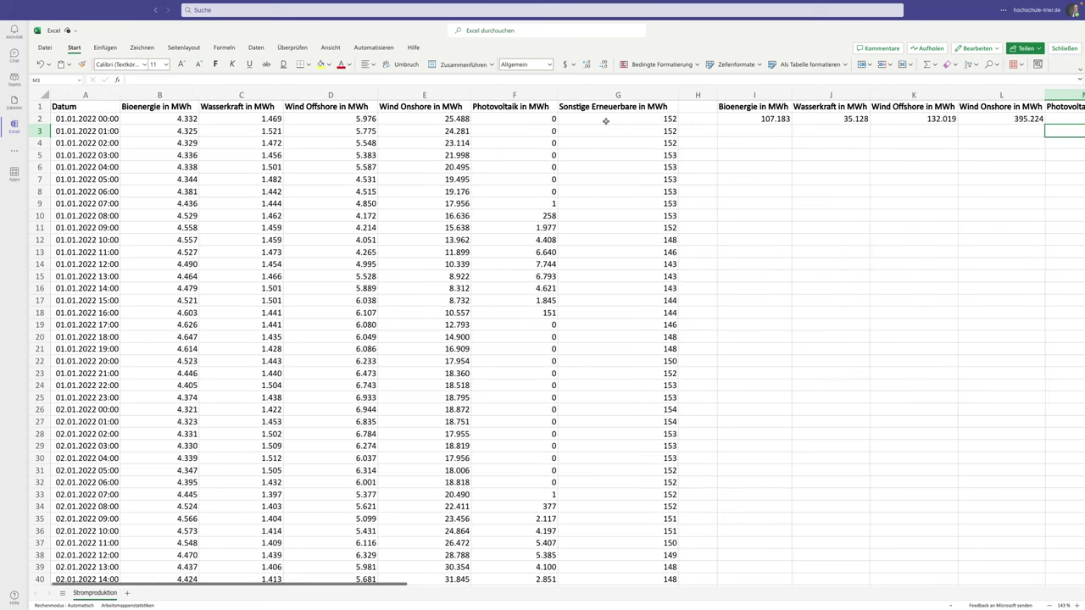
click(772, 117)
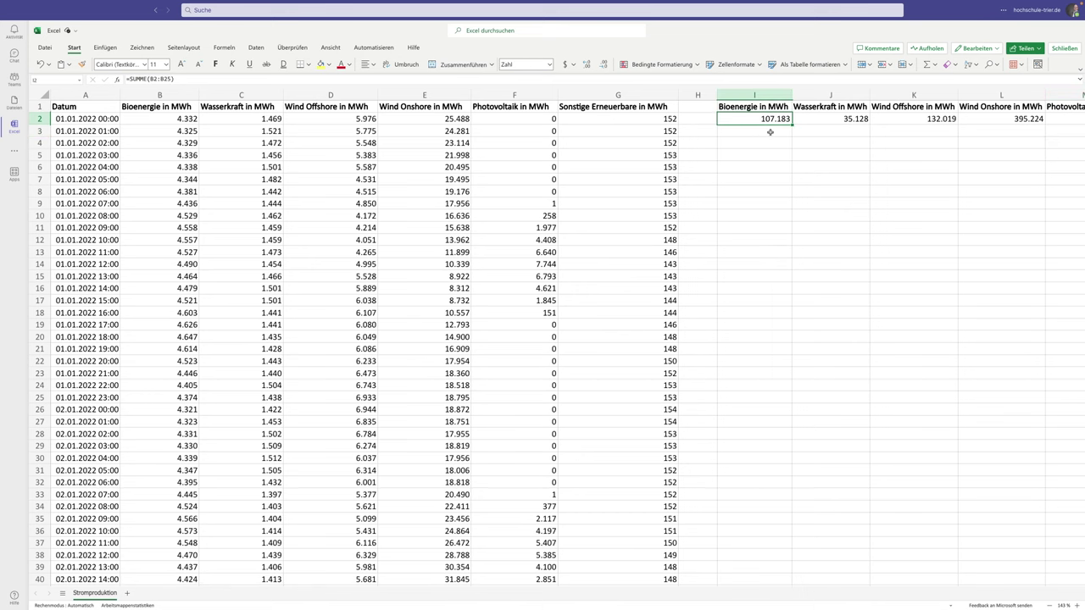
click(769, 131)
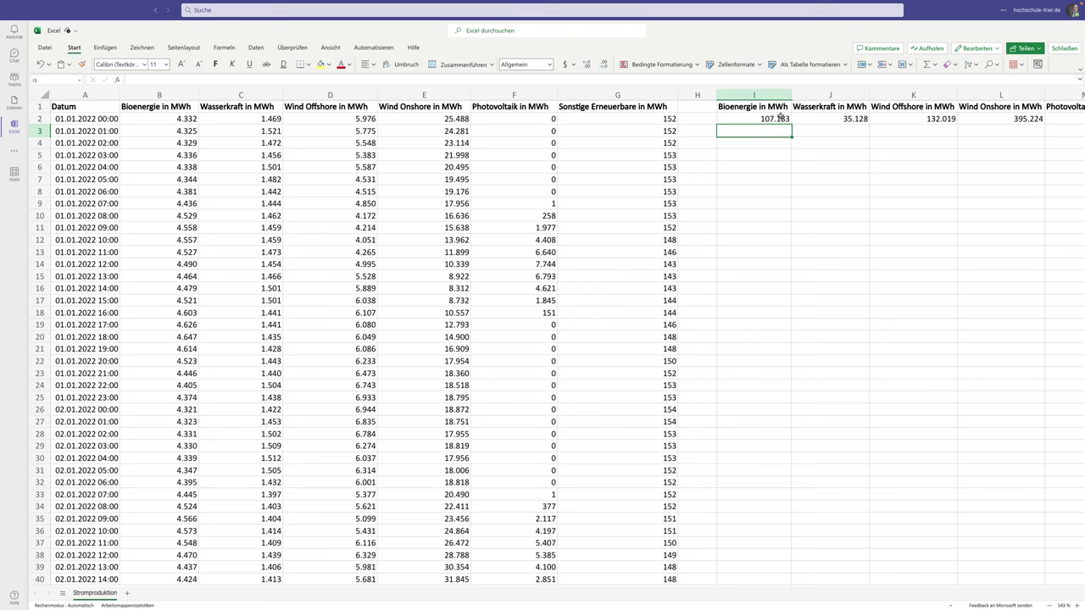
Enter =SUMME(B2:B25)/1000 in I3 for the Bioenergie total in thousands
text(=)
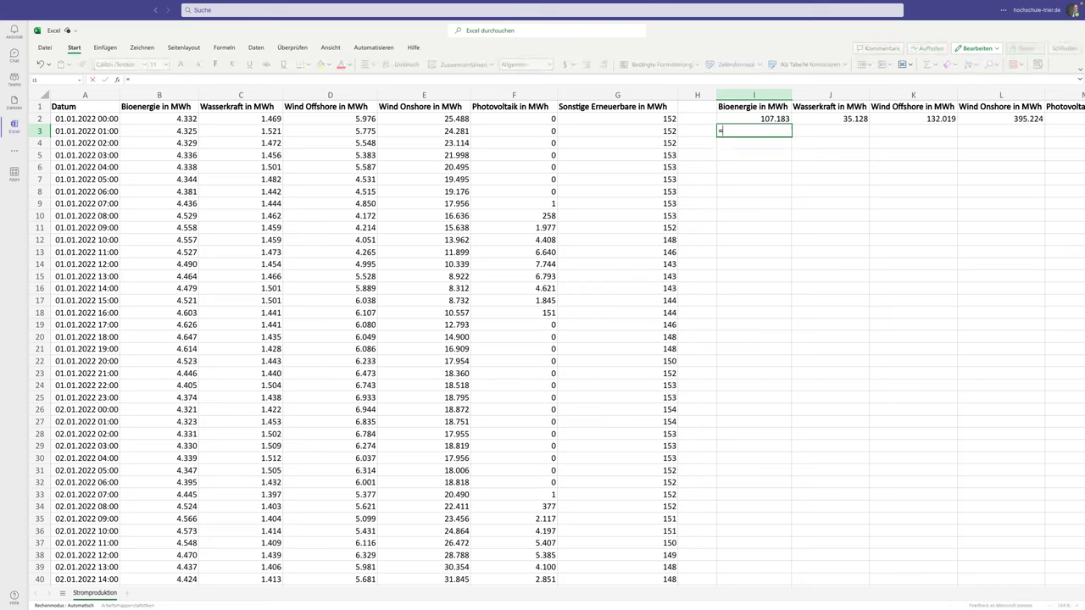
text(summ()
key(BackSpace)
text(e()
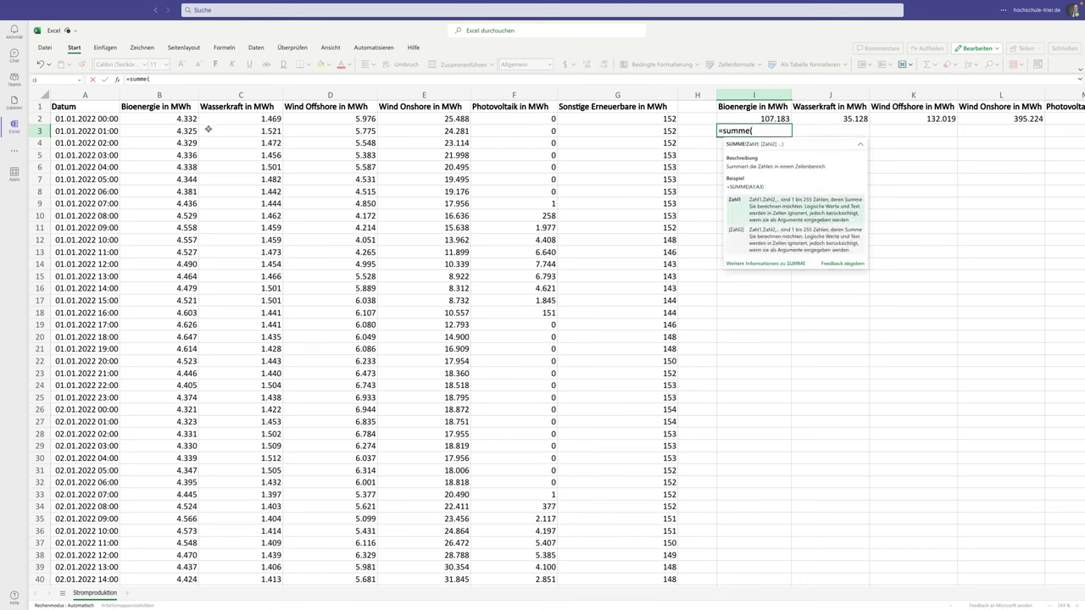
drag(178, 118, 171, 402)
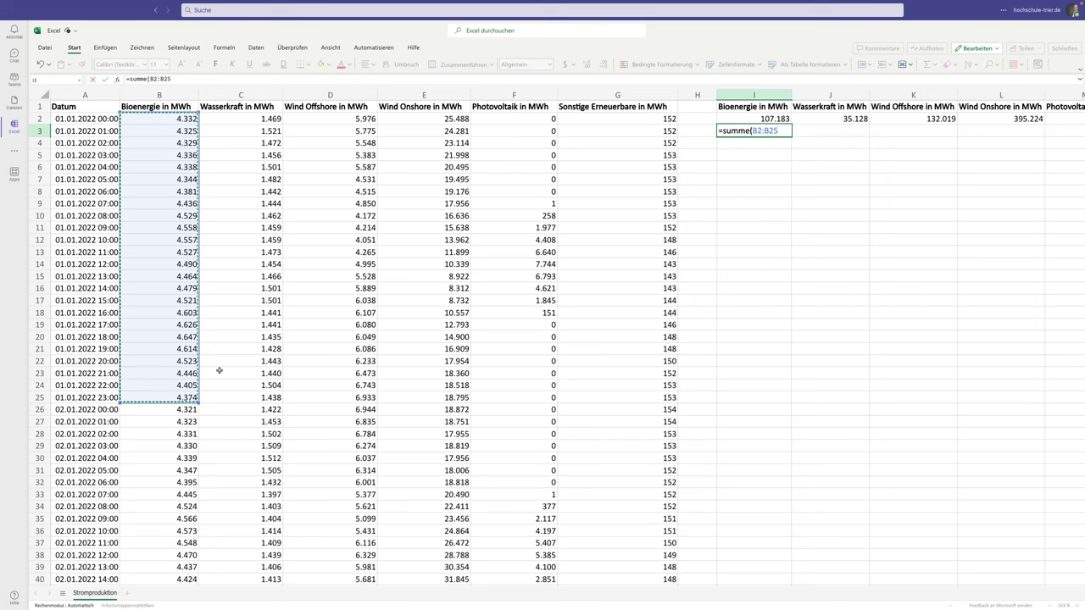
text()/)
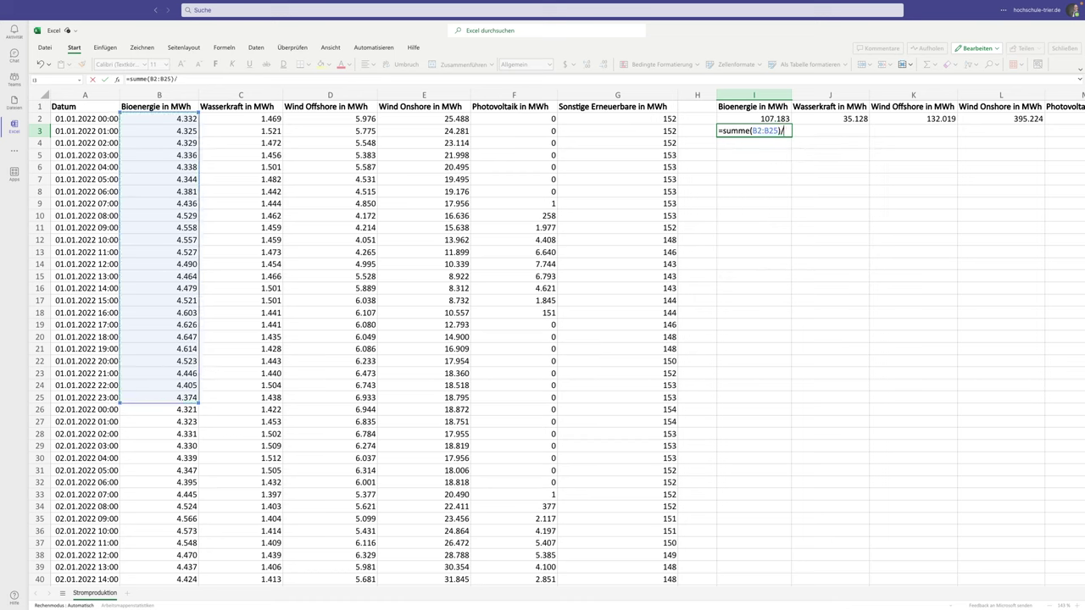
text(1000)
key(Return)
Show I3 with one decimal and fill it across to N3 (107,2 through 3,6)
click(753, 131)
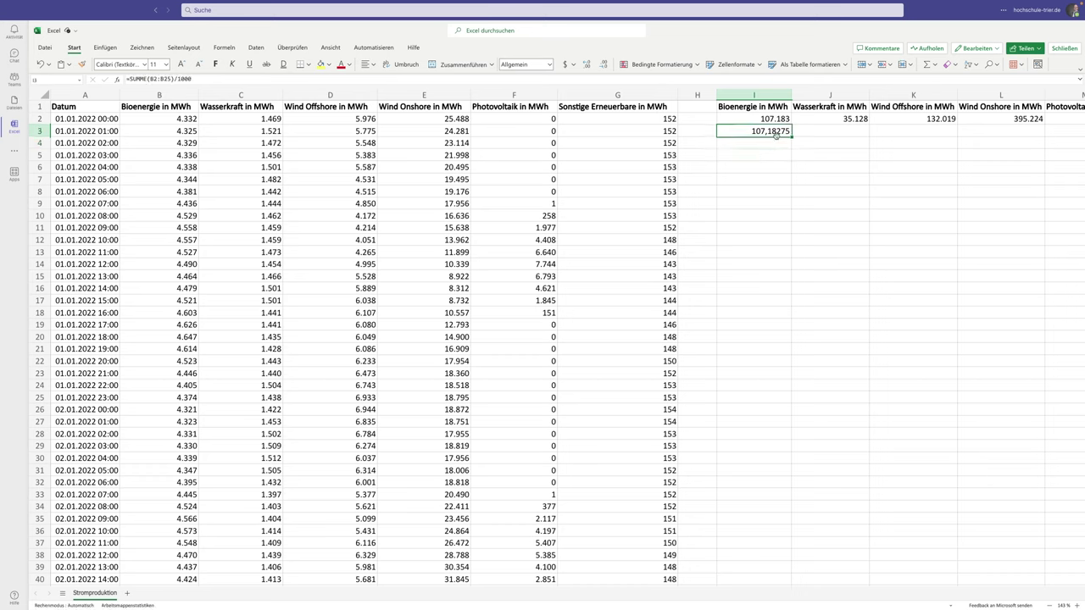
click(602, 65)
click(603, 64)
click(604, 64)
click(604, 64)
drag(791, 136, 774, 139)
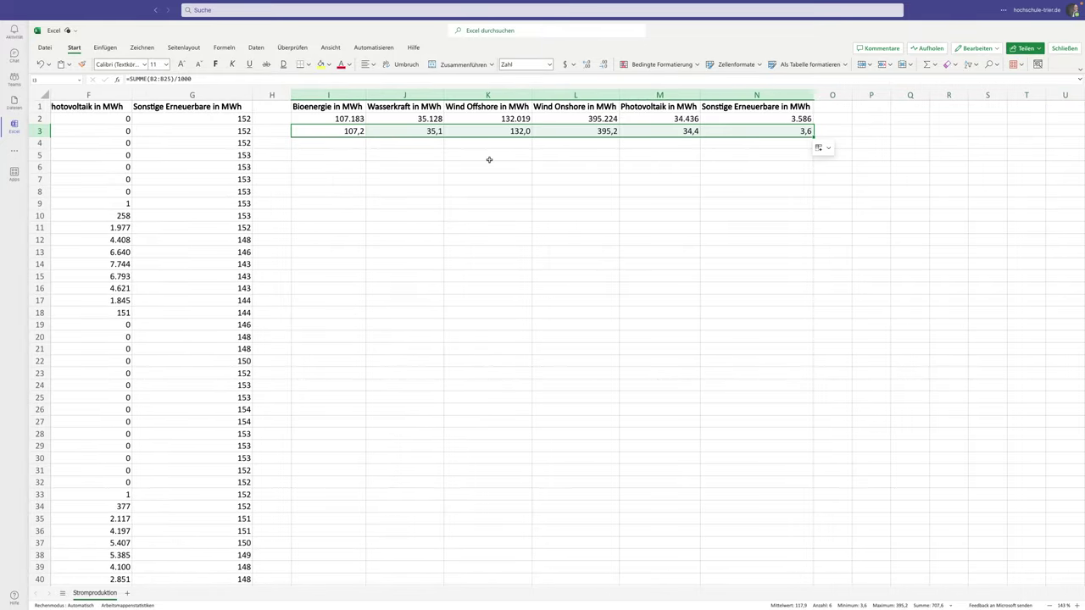
click(358, 155)
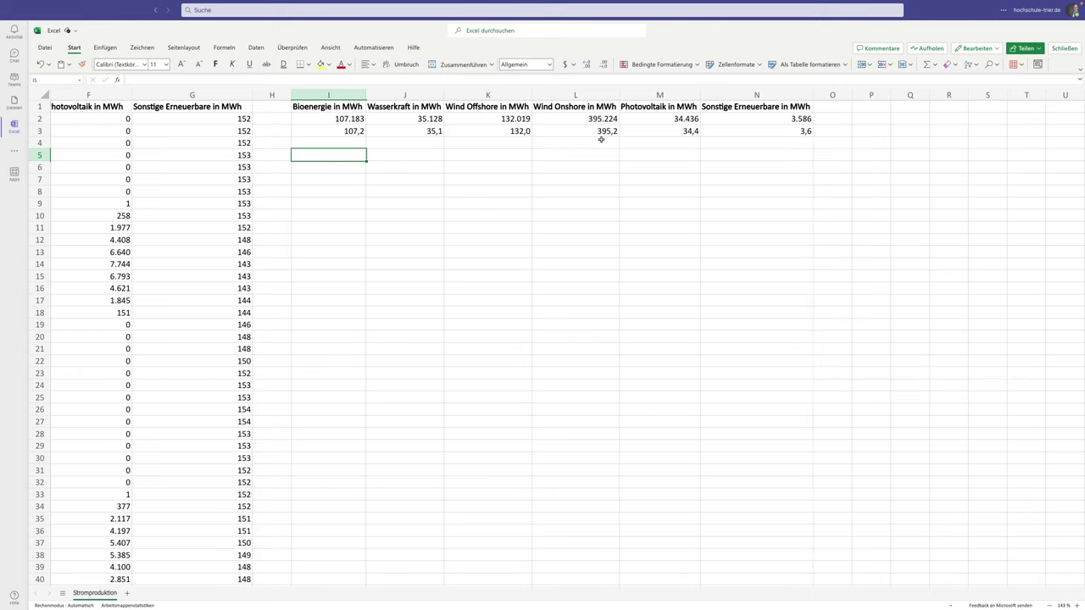
Copy the I3 thousands-sum formula and paste it into I4
scroll(601, 139, left, 2)
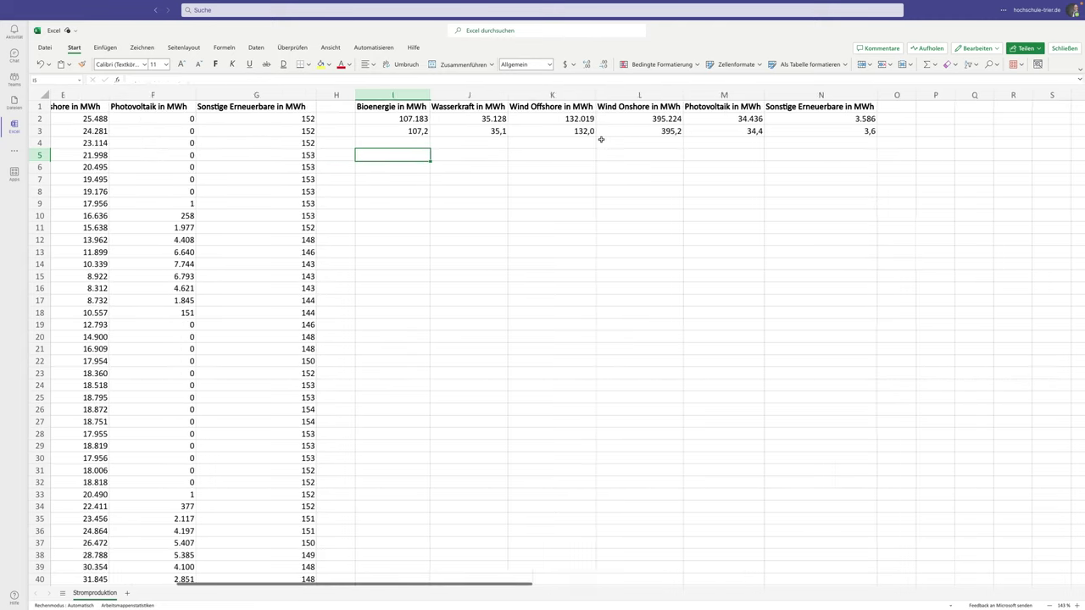
scroll(601, 139, left, 3)
scroll(600, 139, left, 3)
click(741, 132)
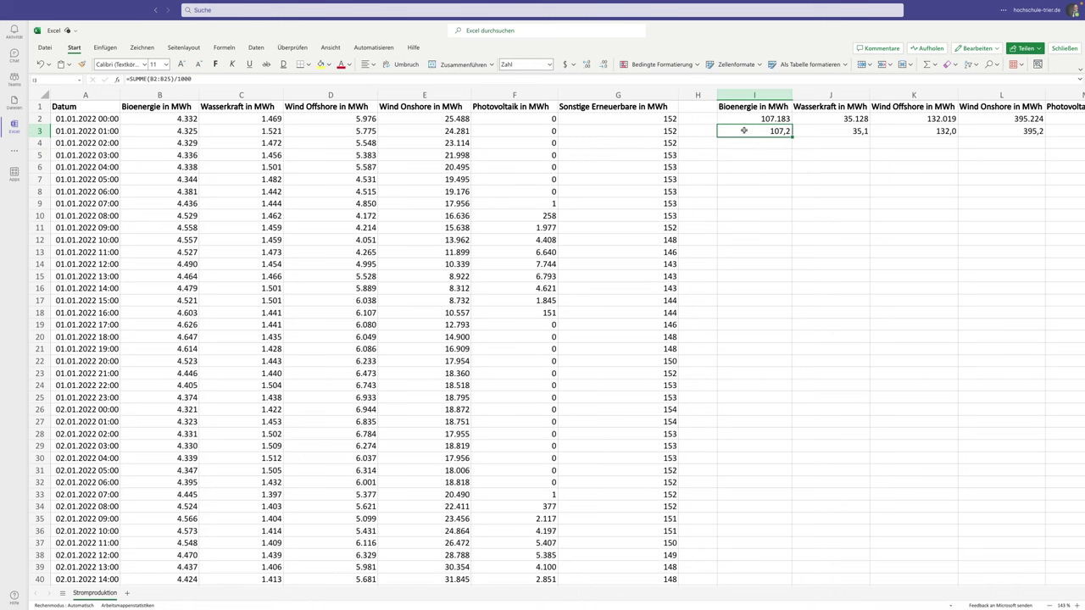
scroll(750, 131, down, 1)
scroll(756, 129, up, 1)
key(Down)
click(755, 131)
click(69, 64)
click(82, 95)
right_click(765, 142)
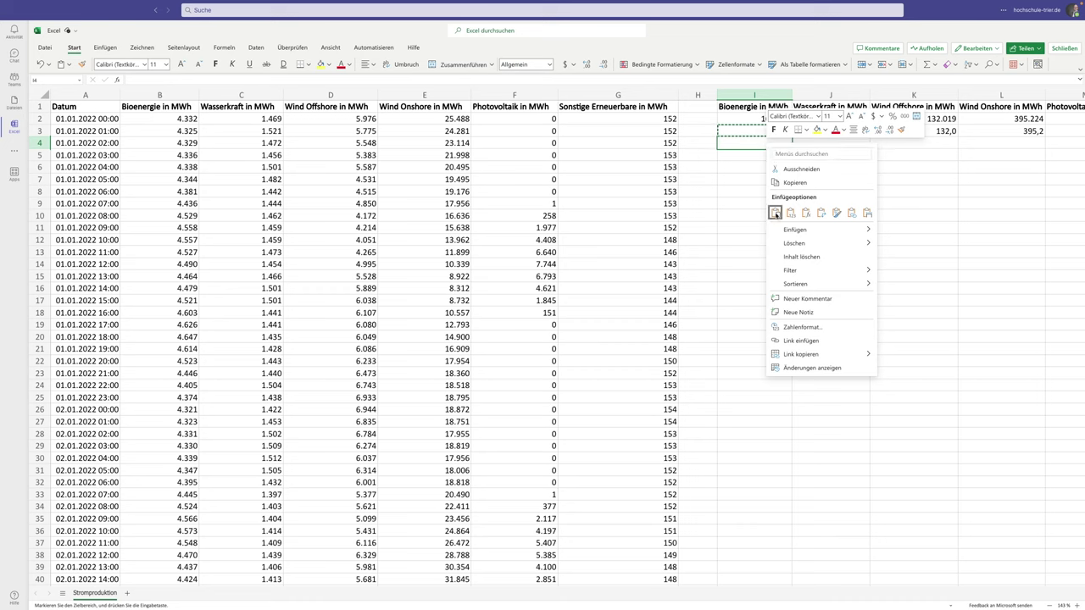
click(775, 213)
Confirm I4 reads =SUMME(B3:B26)/1000 and fill it right to L4 (133,0, 388,6)
click(762, 194)
click(773, 142)
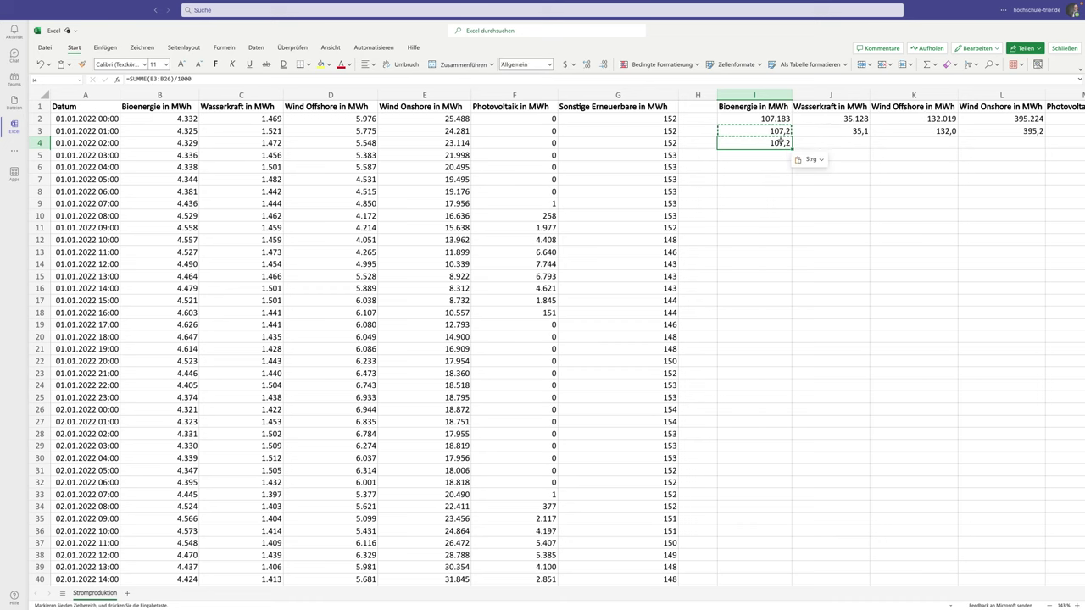
double_click(776, 142)
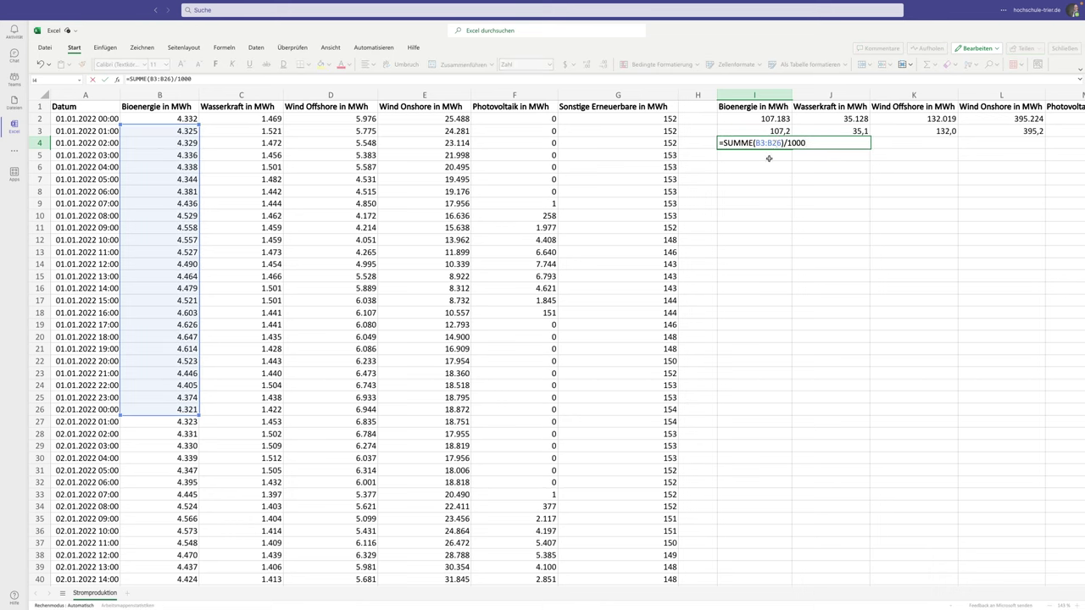
key(Escape)
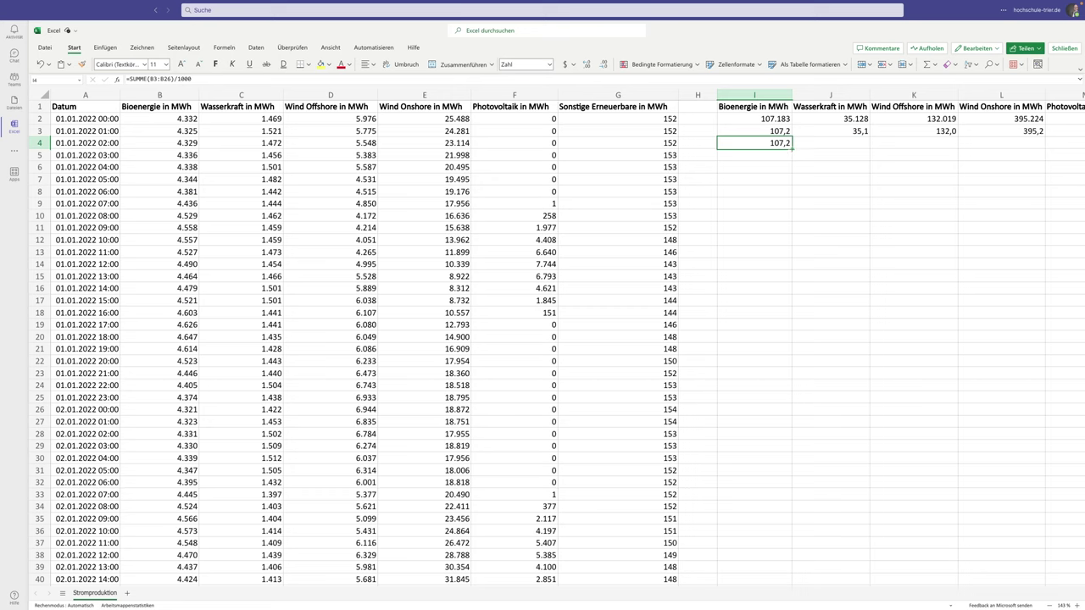
drag(793, 147, 1008, 149)
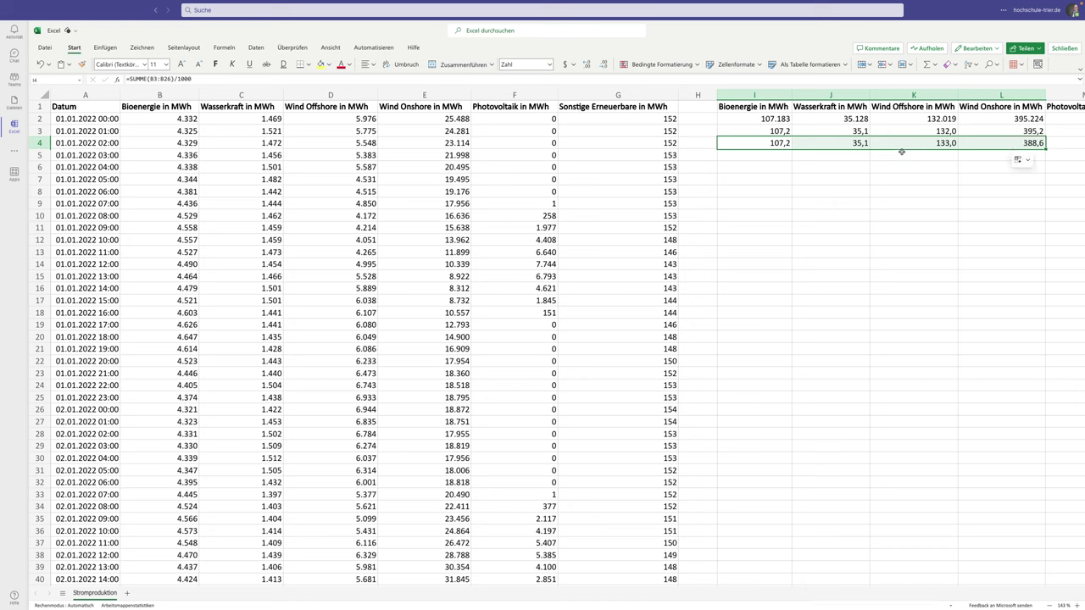
click(763, 142)
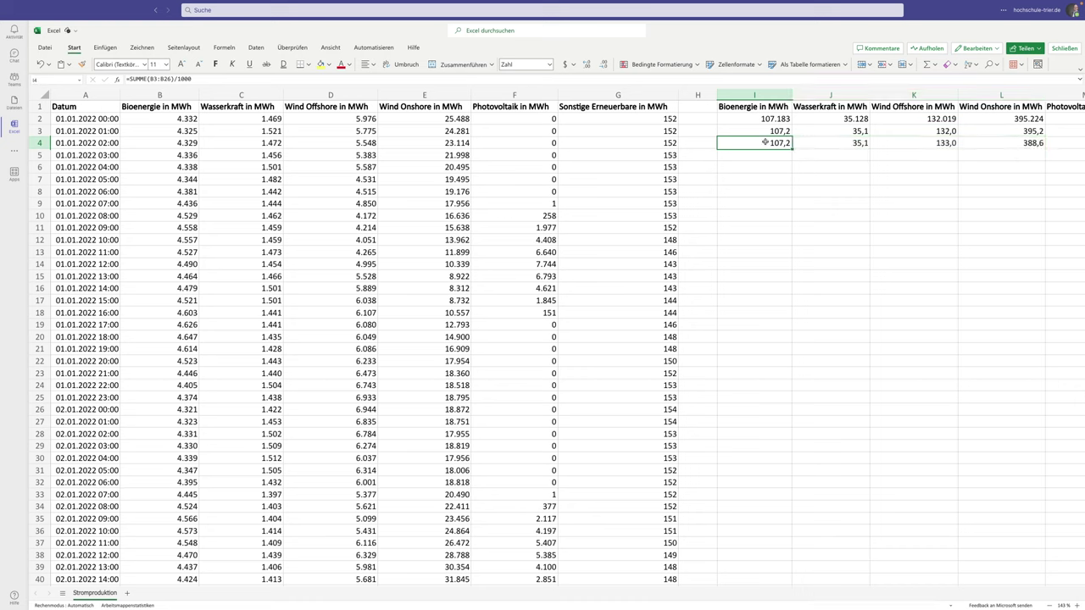
double_click(764, 142)
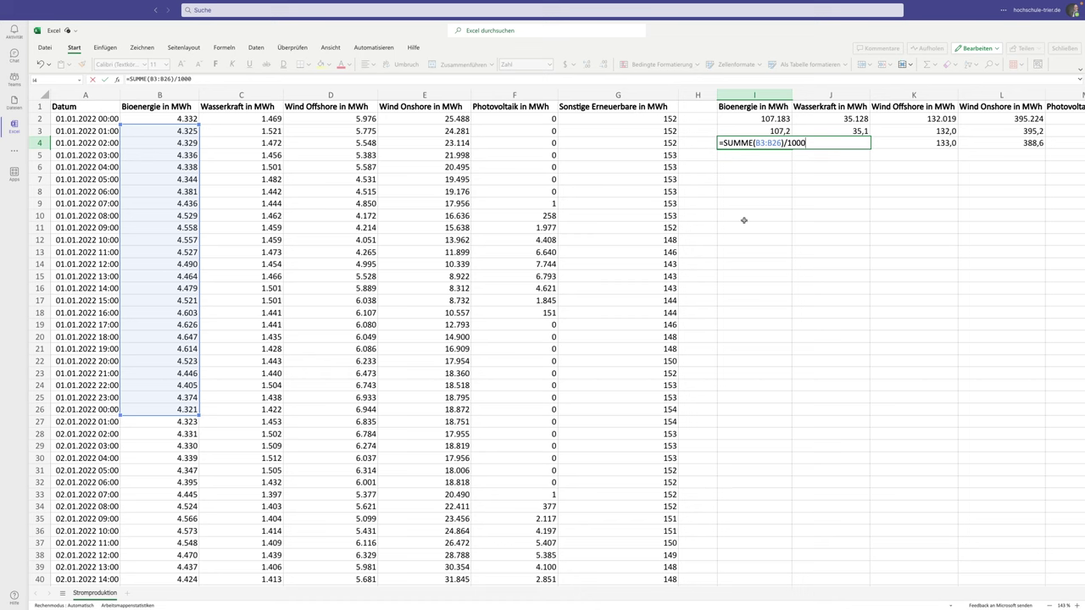
Compare the formula ranges in I3 (B2:B25) and I4 (B3:B26)
key(Return)
double_click(777, 131)
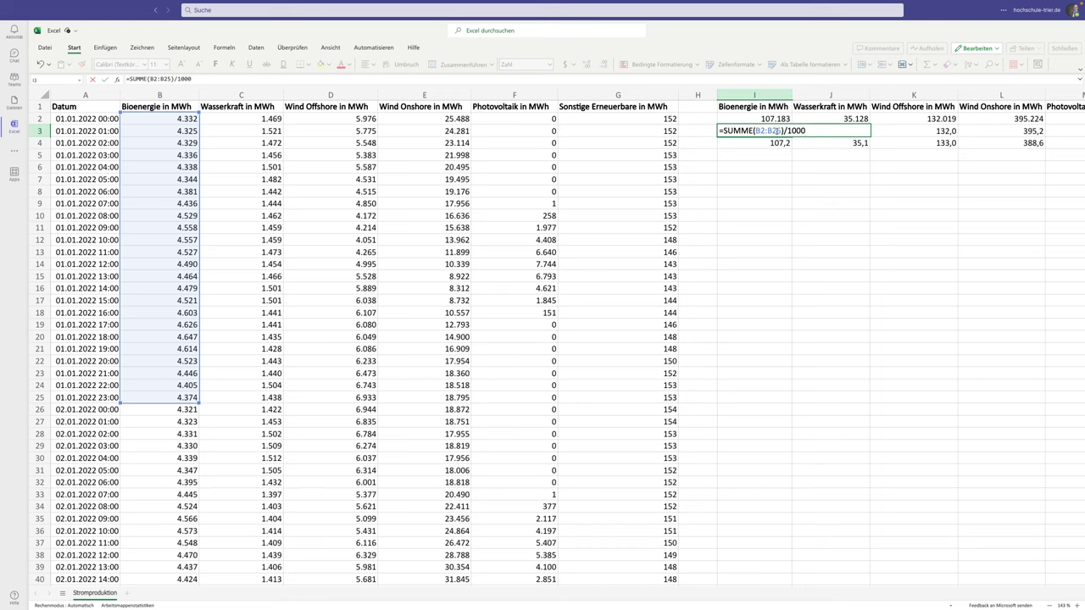
click(771, 142)
double_click(771, 142)
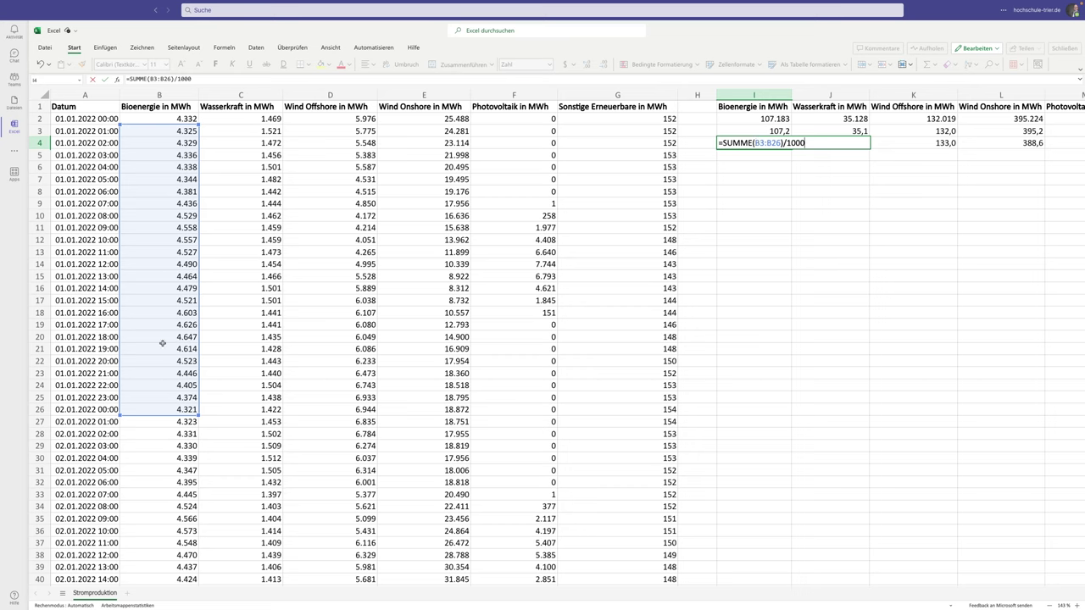
key(Return)
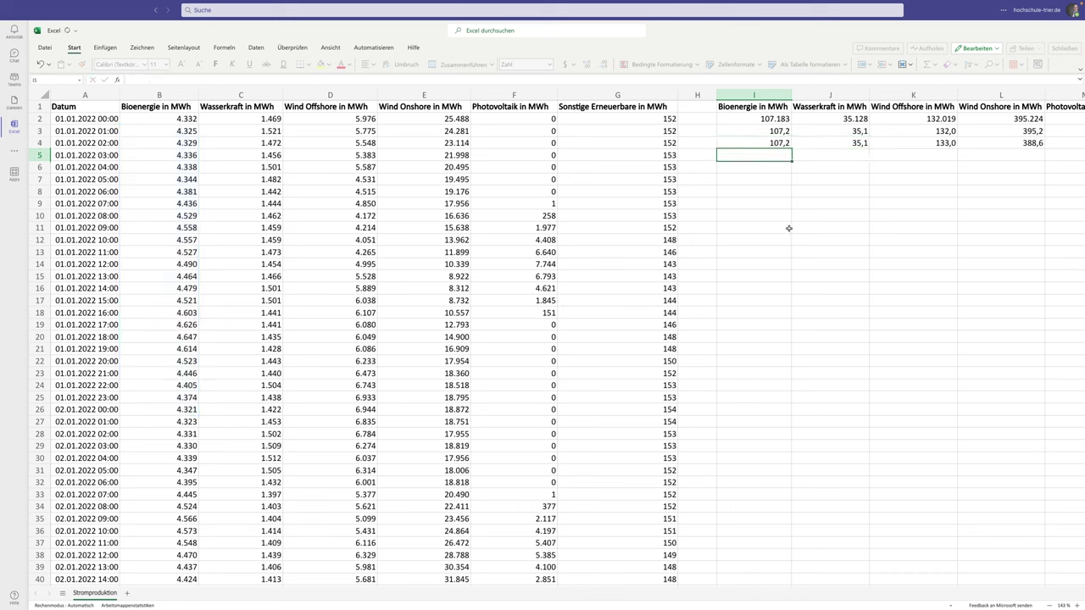
Delete the copied row-4 sums in I4:L4
drag(775, 141, 1015, 144)
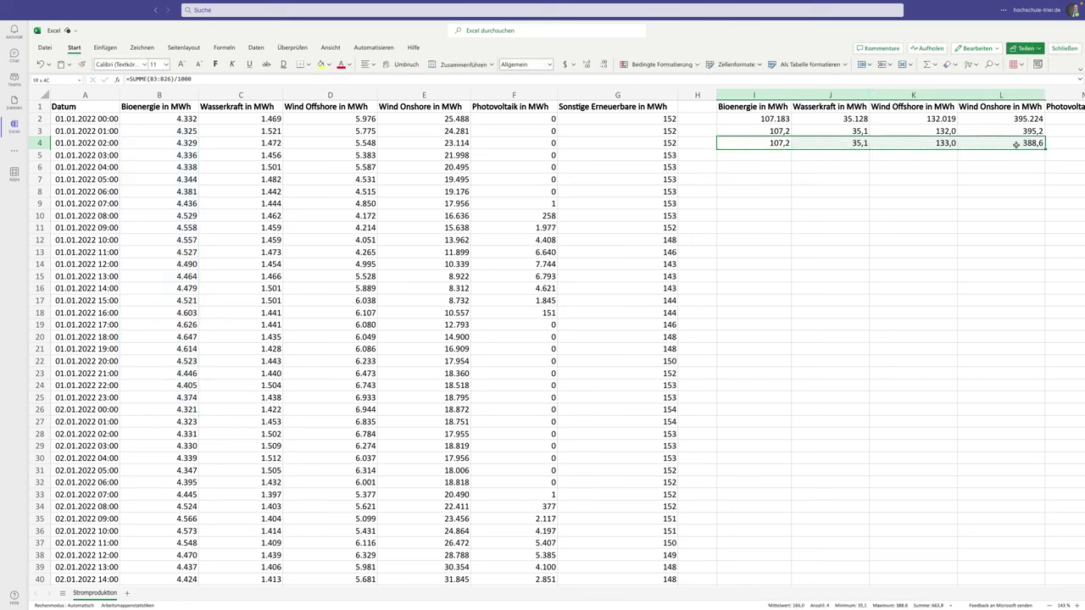
key(Delete)
click(758, 178)
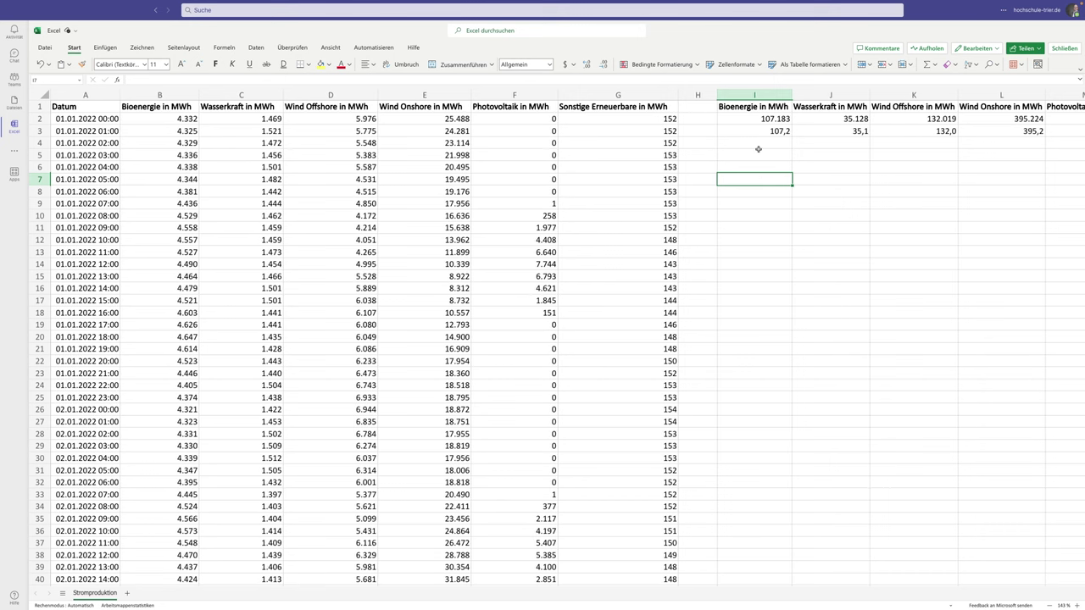
Insert an empty column I before the summary table
click(754, 95)
right_click(753, 96)
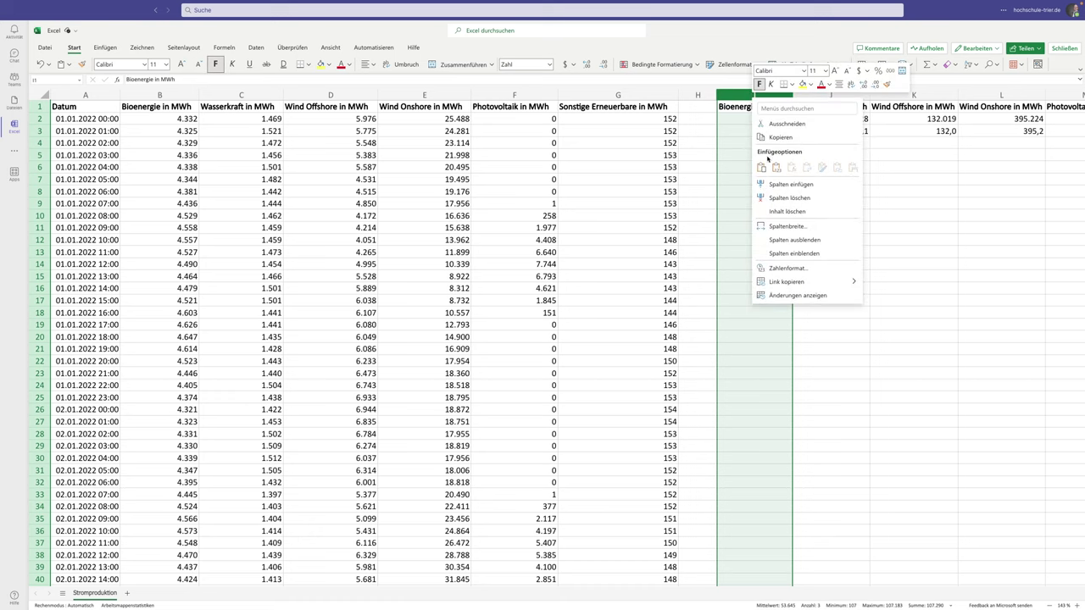
click(780, 185)
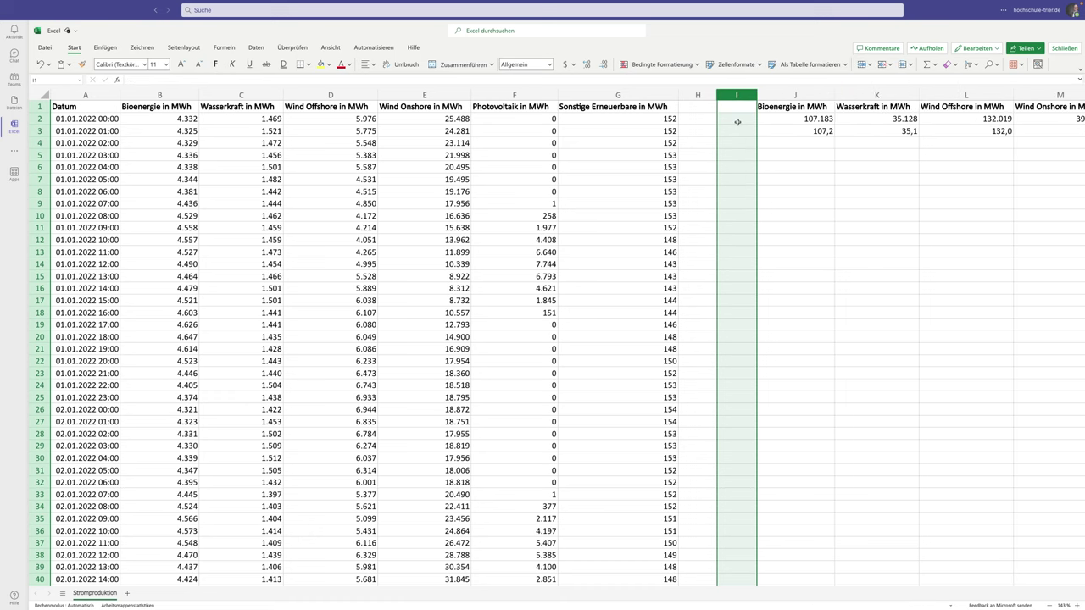
Label I2 'SUMME' and I3 'SUMME/1000', widening column I to fit them
click(737, 120)
text(SUM)
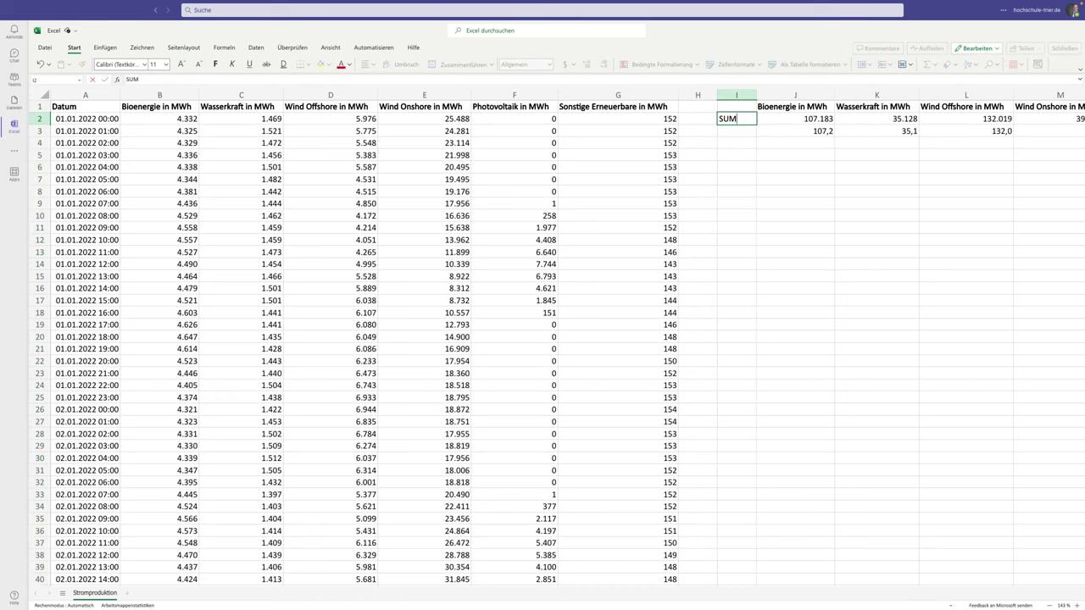
text(ME)
key(Return)
text(SUMME)
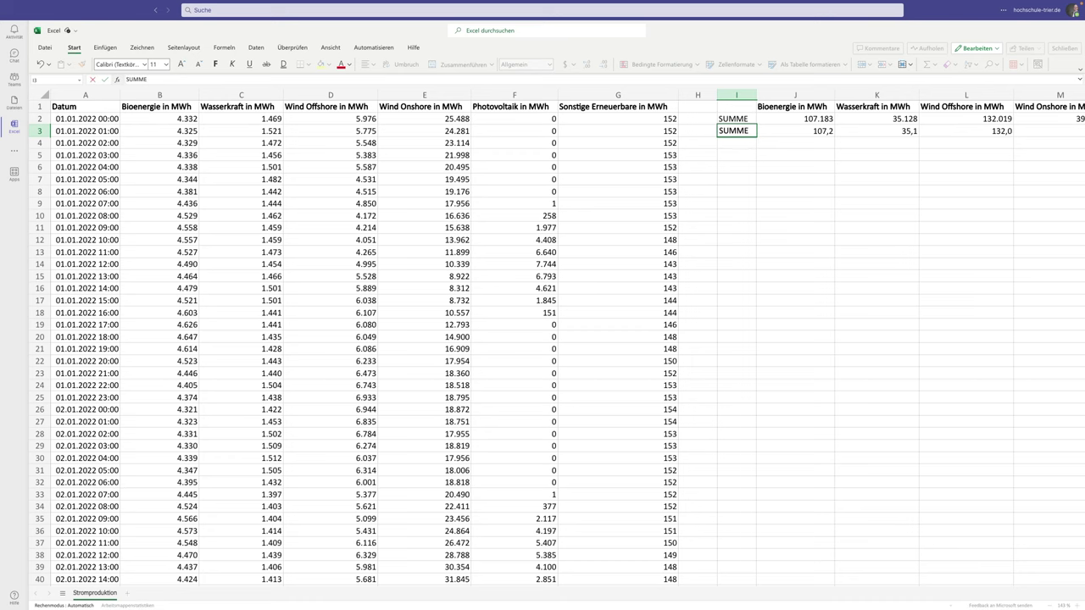
text(/1)
key(Return)
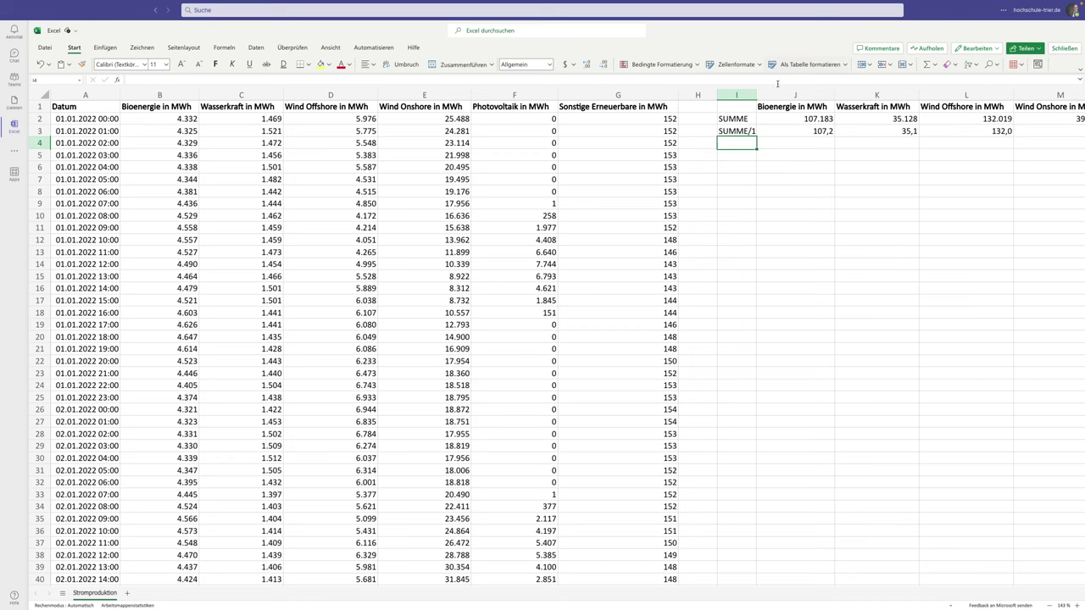
drag(757, 94, 775, 94)
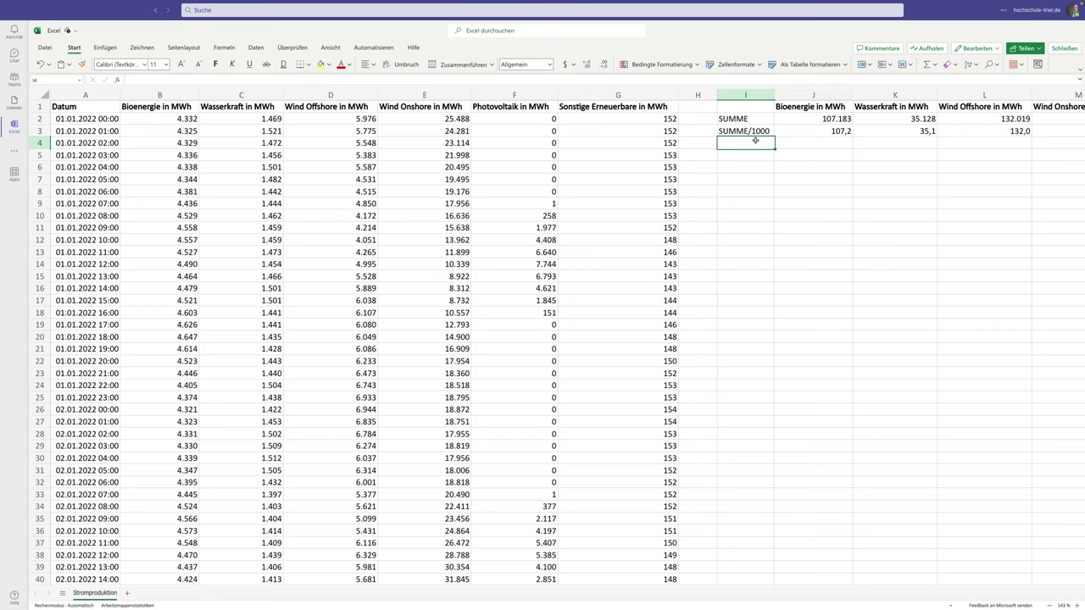
Label row 4 MITTELWERT and fill =MITTELWERT(B2:B25) from J4 to L4 (4465,9, 1463,7, 5500,8)
text(MITTELWERT)
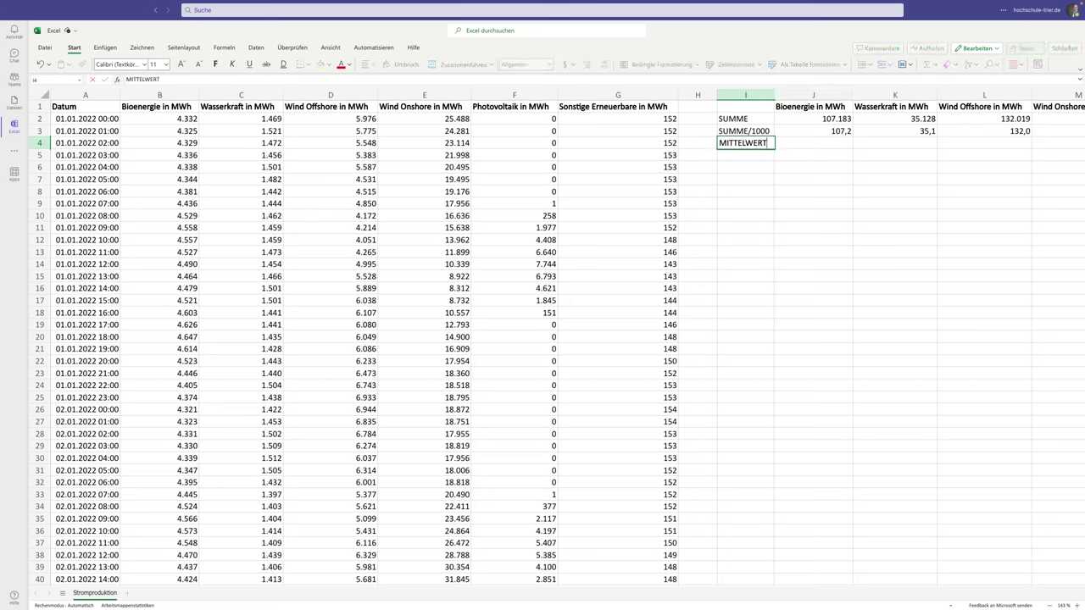
key(Tab)
text(=MIT)
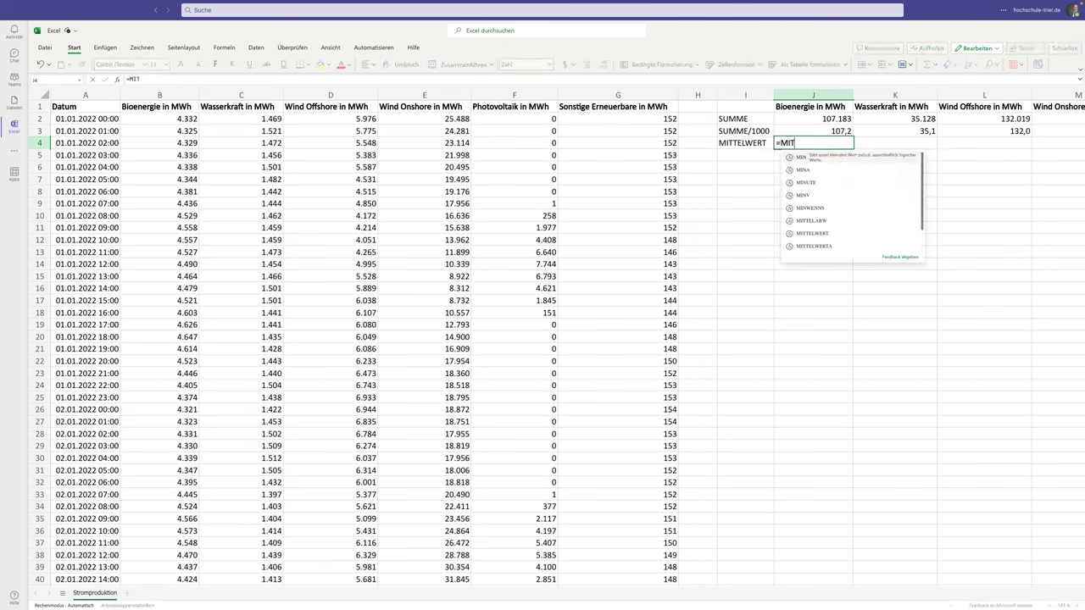
text(TELWERT()
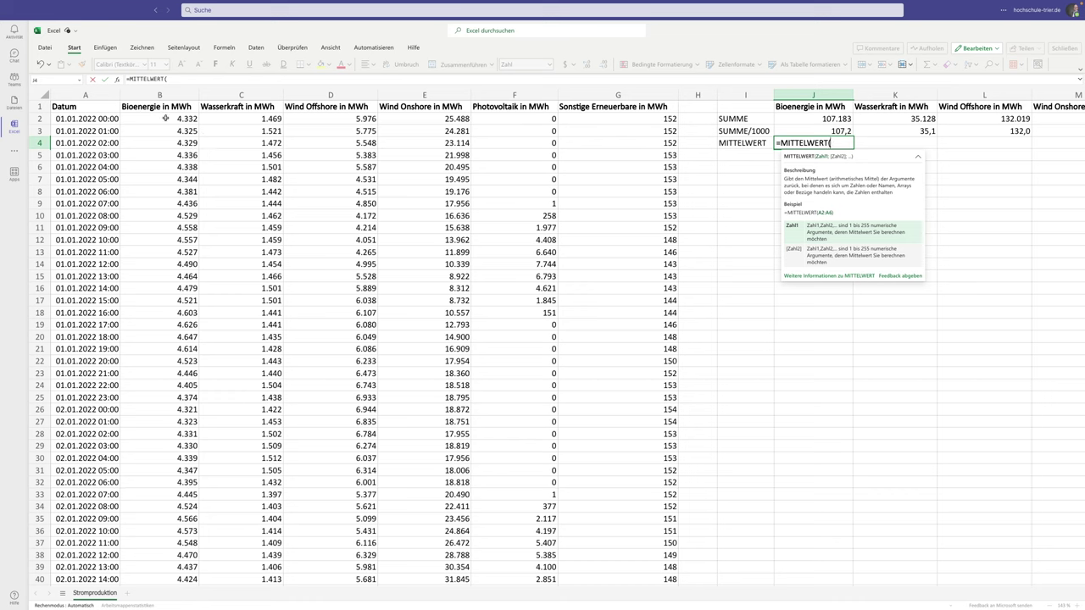
mouse_move(165, 118)
mouse_down()
mouse_move(158, 240)
mouse_move(174, 403)
mouse_up()
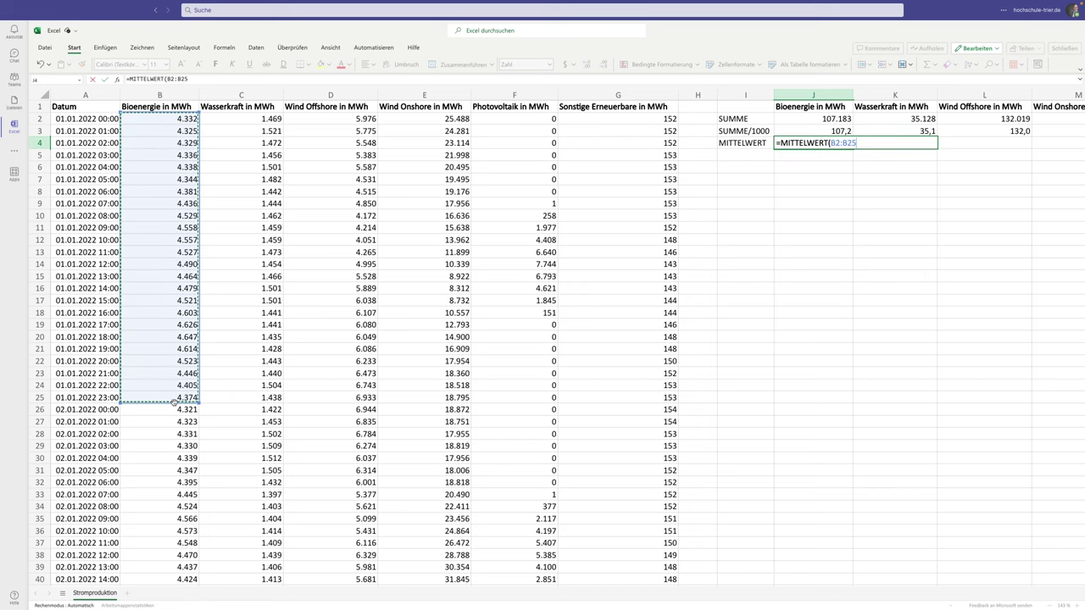
text())
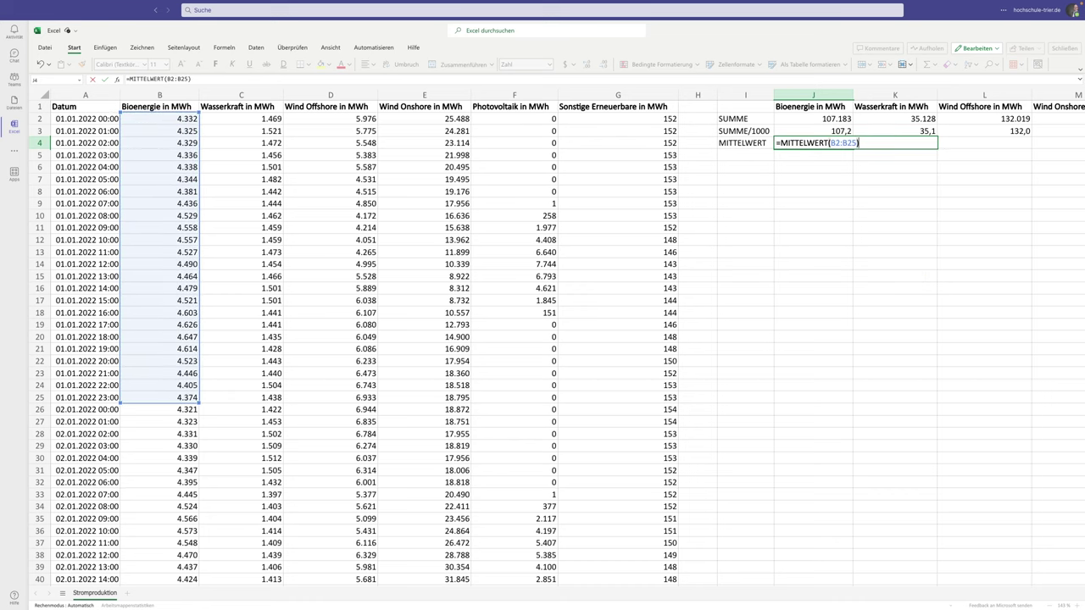
key(ctrl+Return)
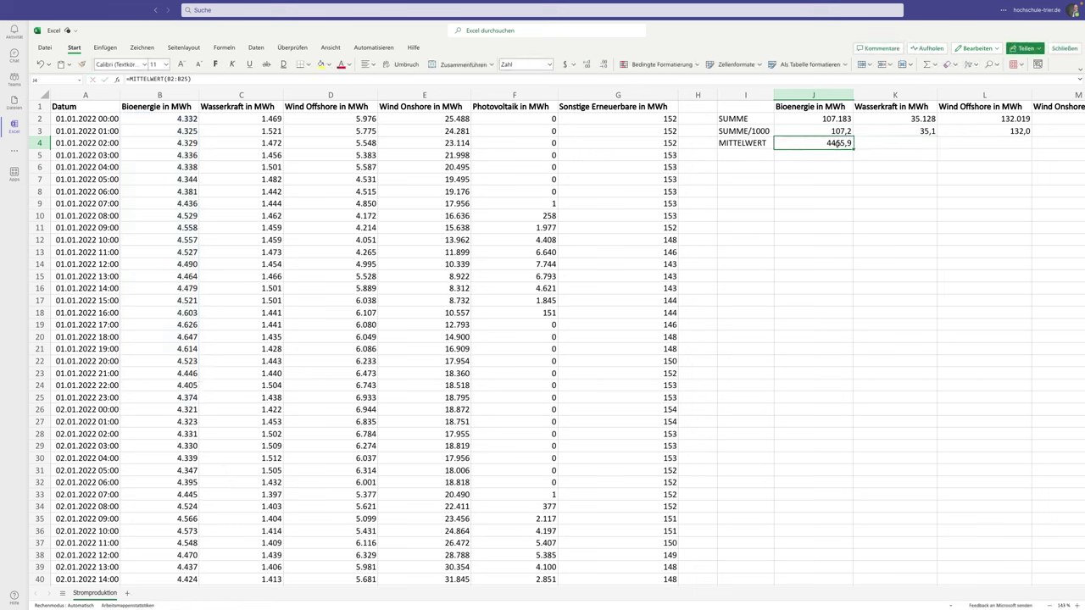
drag(852, 148, 970, 151)
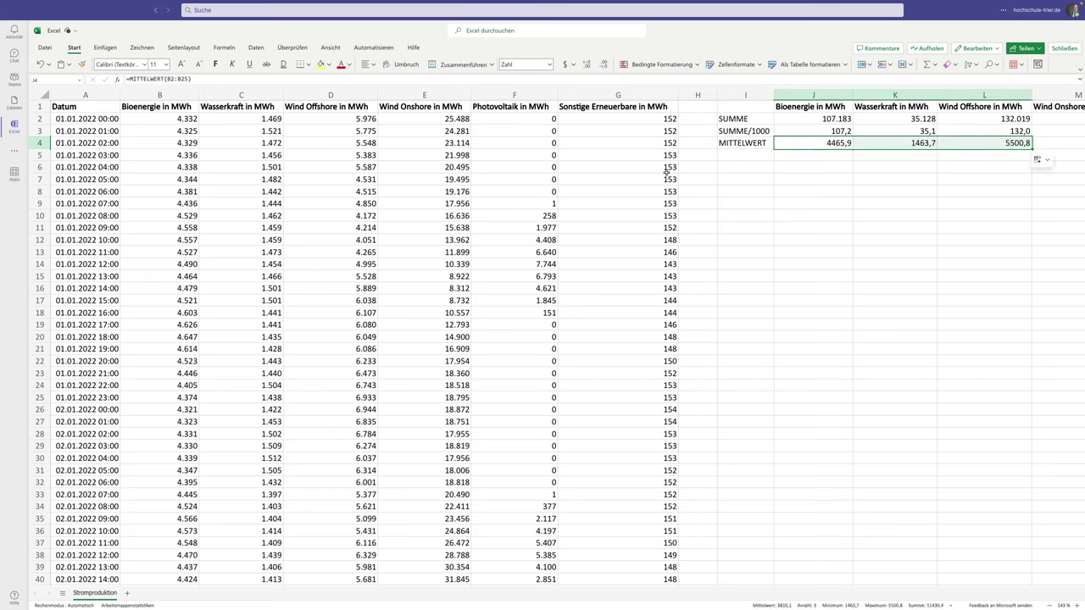
click(818, 144)
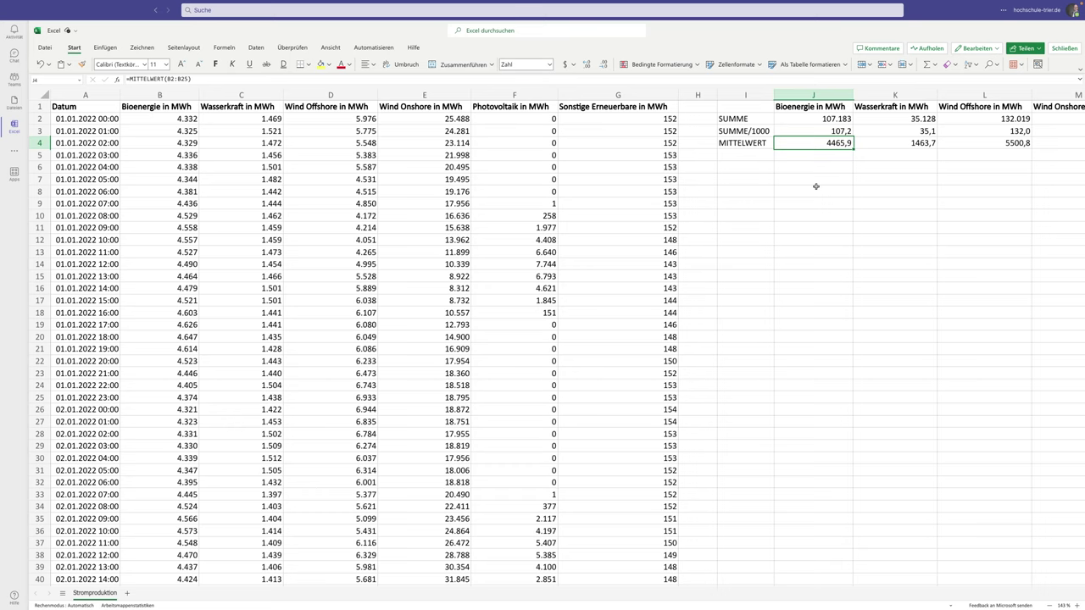
double_click(807, 143)
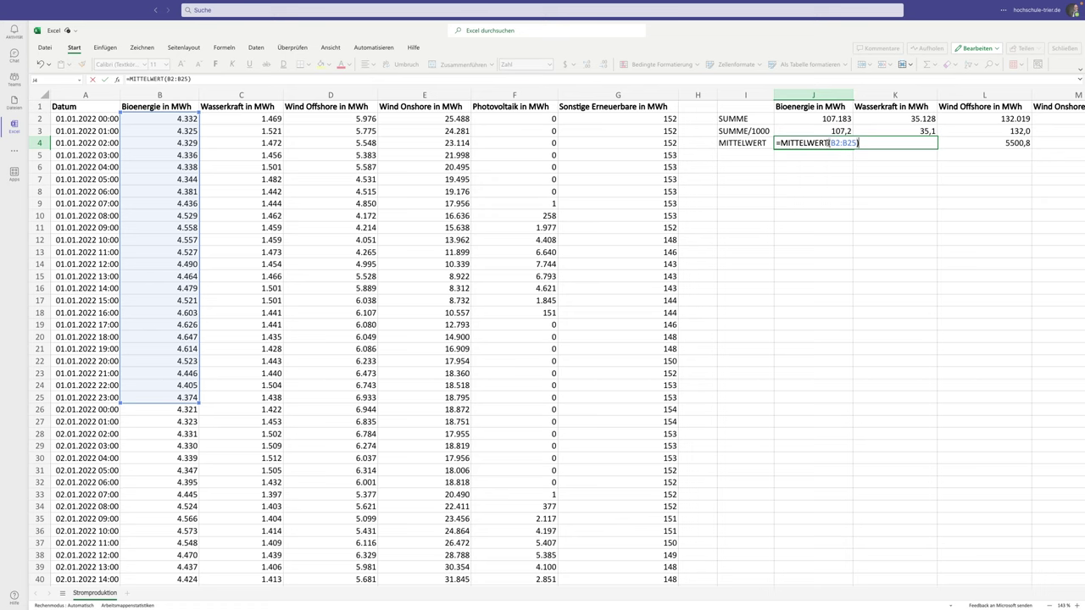
drag(828, 143, 776, 143)
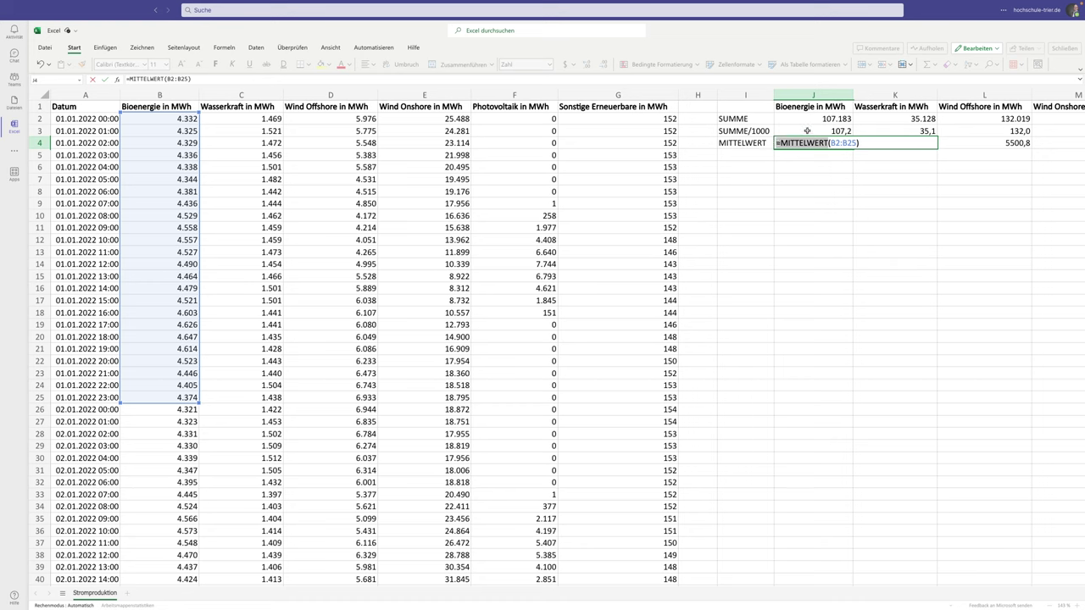
click(807, 130)
double_click(801, 132)
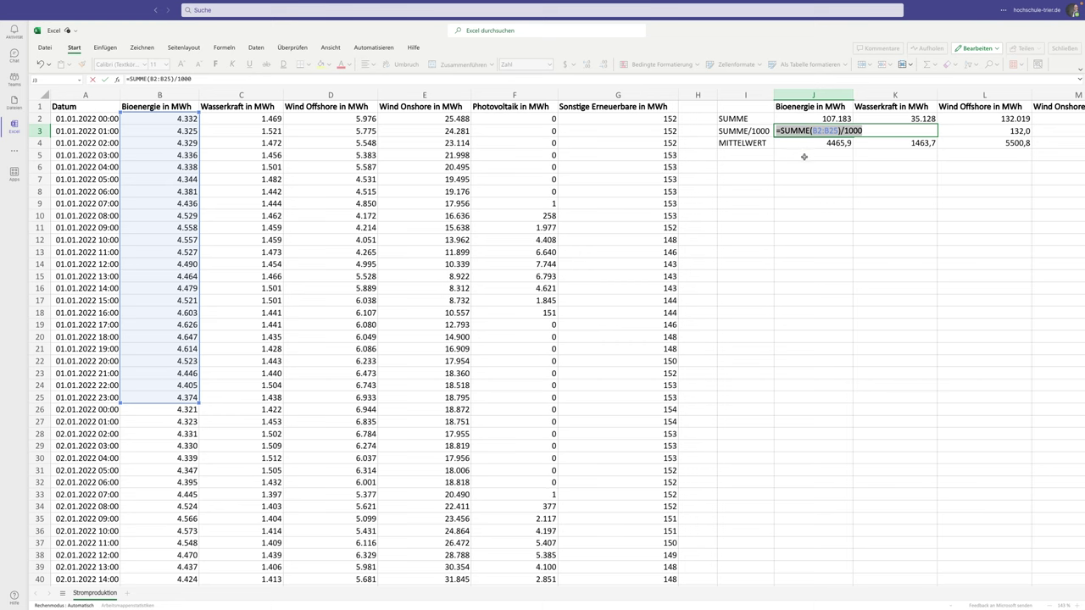
Label cells I5 and I6 as MAX and MIN
click(803, 156)
text(=A)
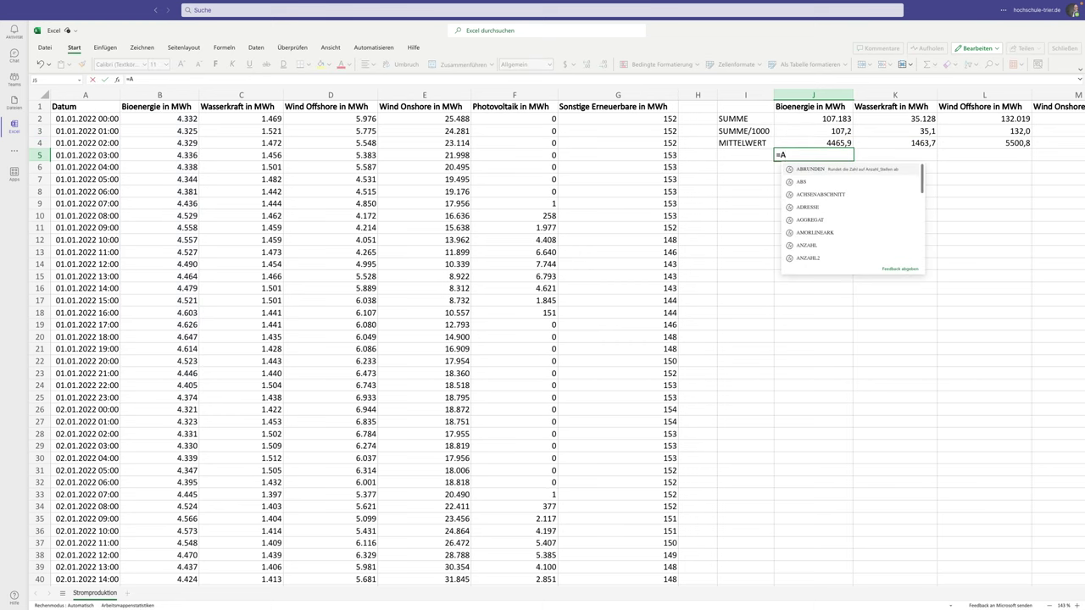
text(VERAGE)
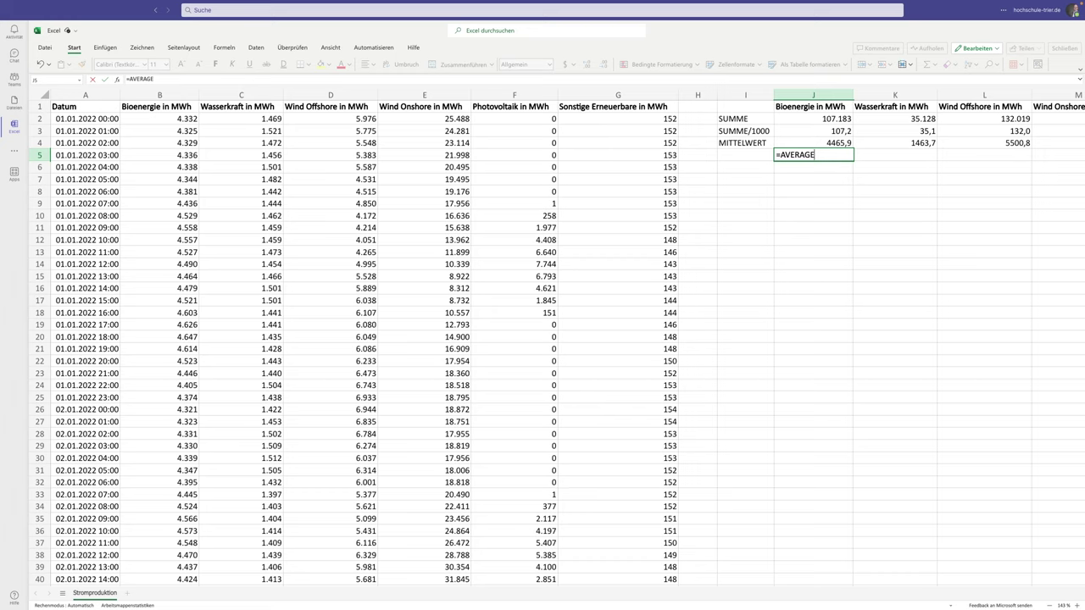
key(BackSpace)
key(BackSpace)
key(BackSpace)
key(BackSpace)
key(BackSpace)
key(BackSpace)
key(BackSpace)
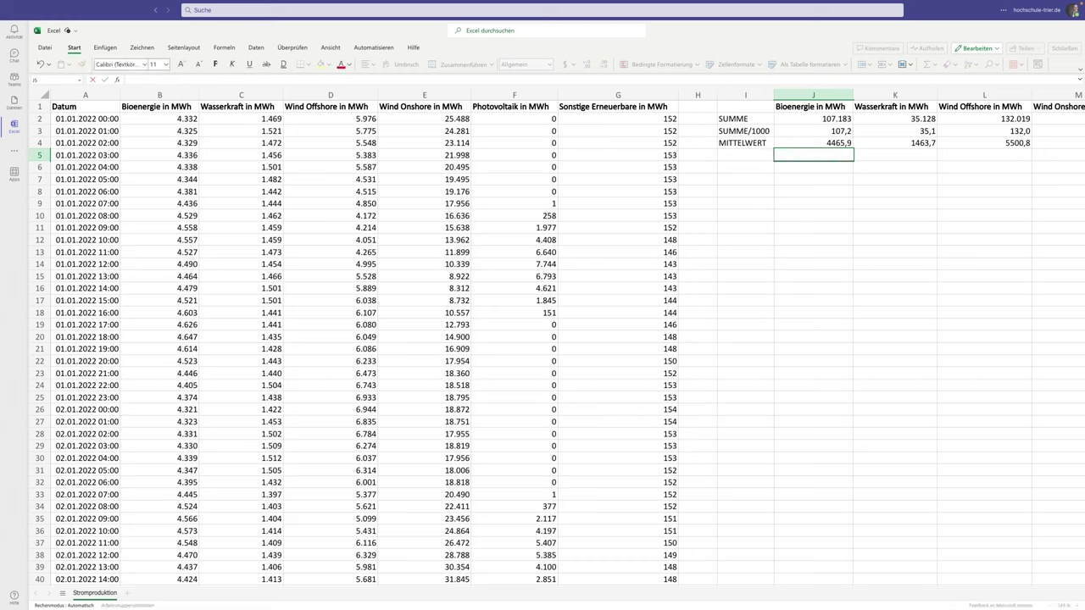
click(745, 154)
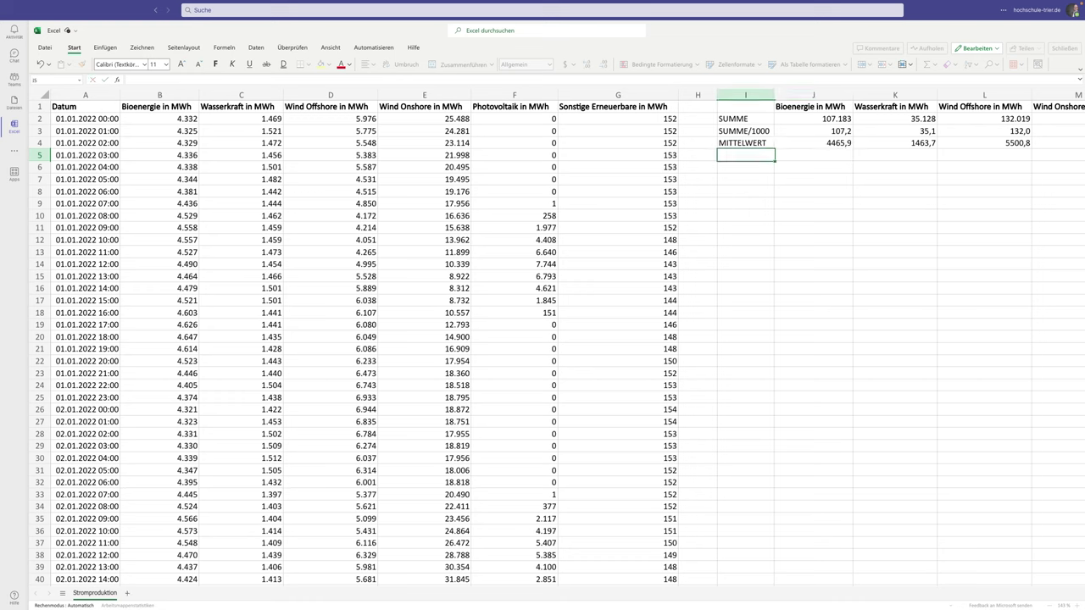
text(MAX)
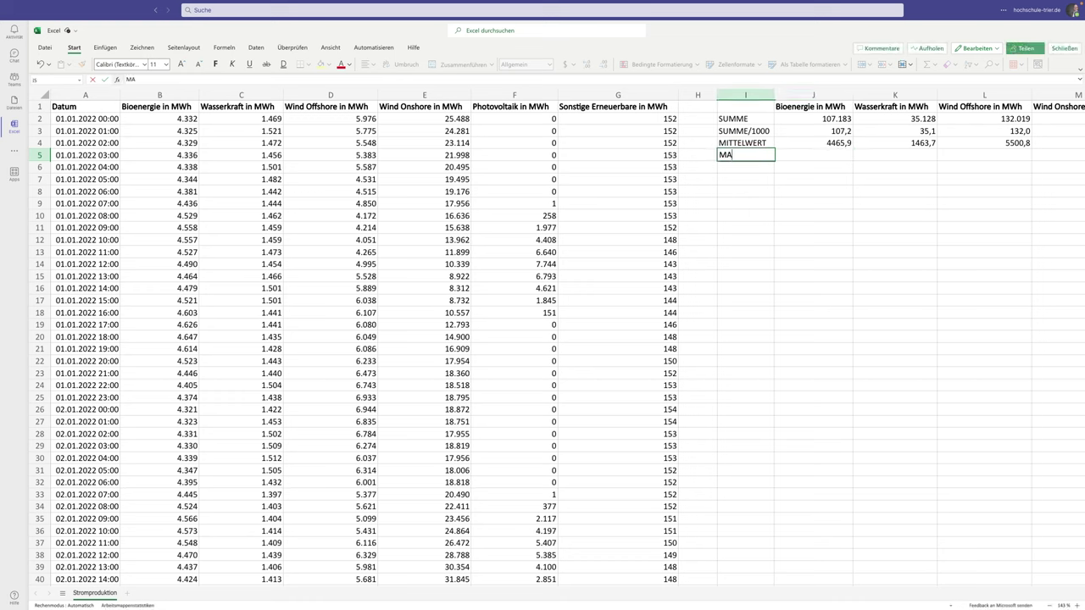
key(Return)
text(MAX)
key(BackSpace)
key(BackSpace)
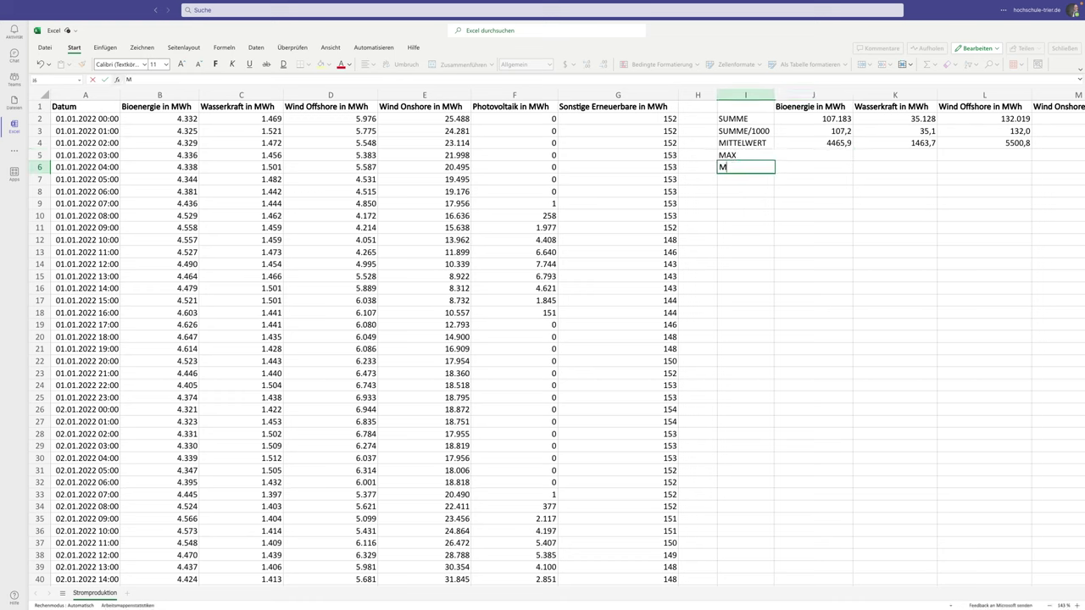
text(IN)
Enter =MAX(B2:B25) in J5 and =MIN(B2:B25) in J6, giving 4.647 and 4.325
click(814, 155)
text(=)
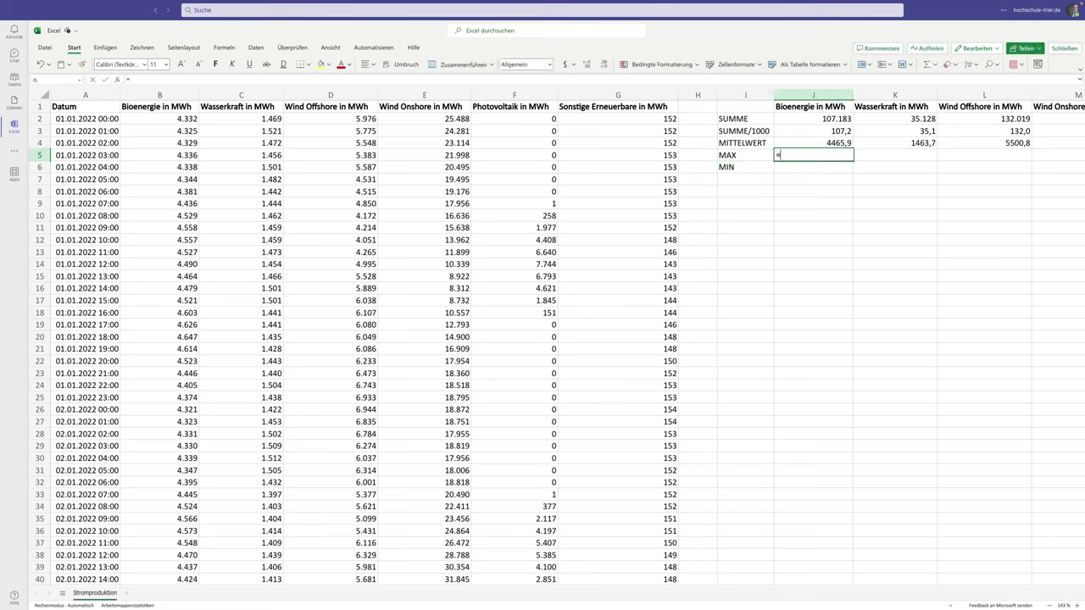
text(MAX()
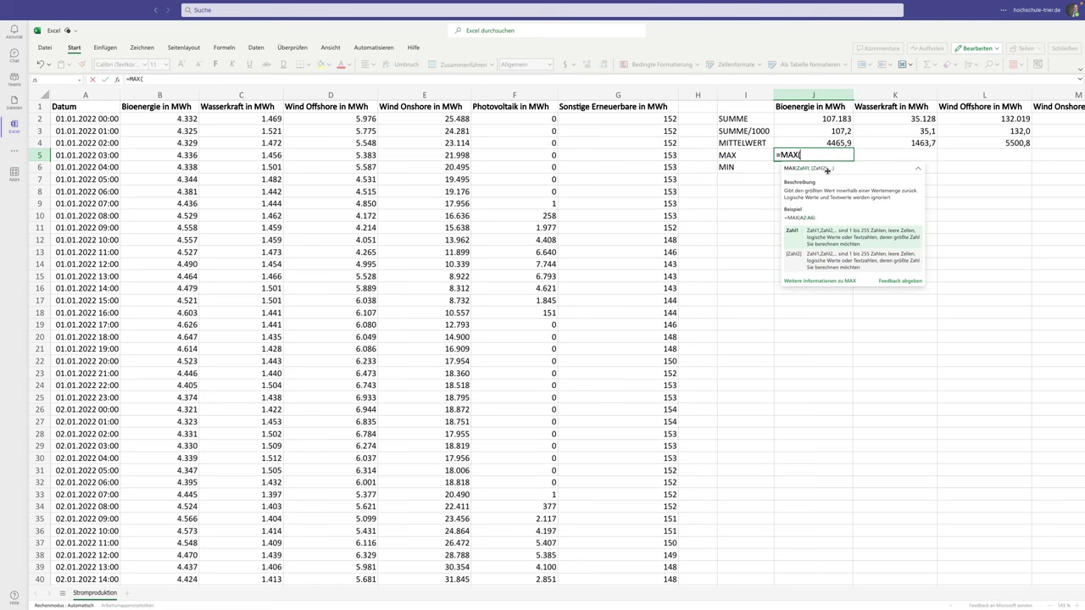
drag(170, 118, 178, 398)
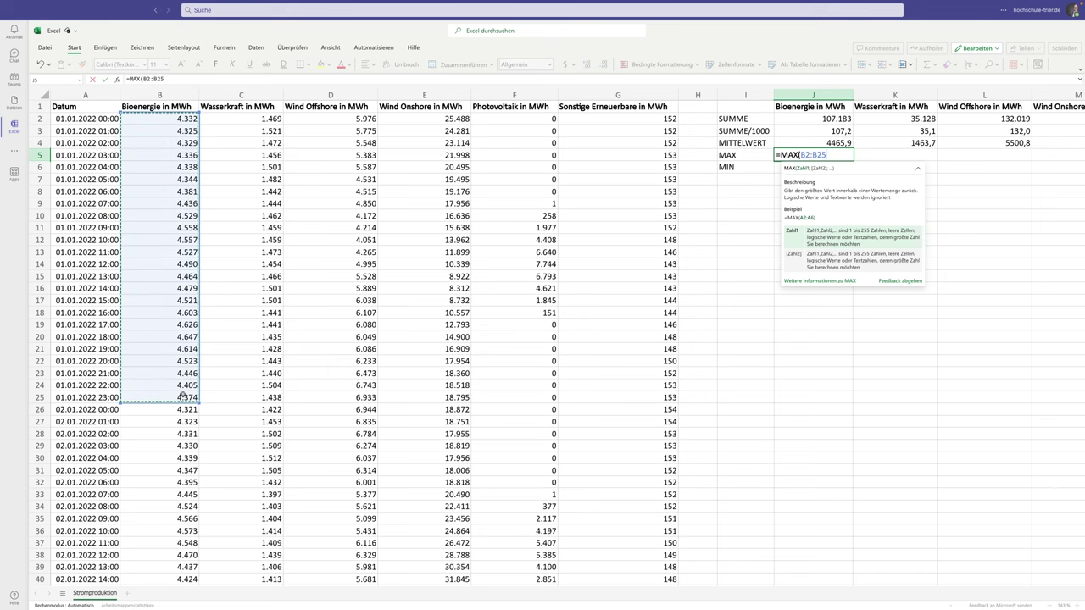
key(Return)
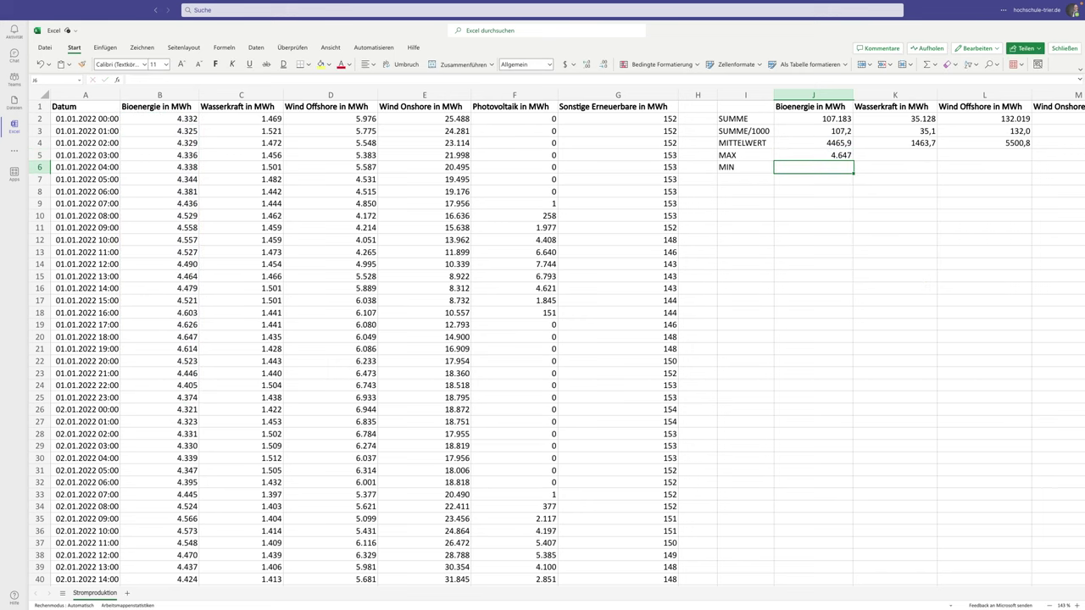
text(=MIN()
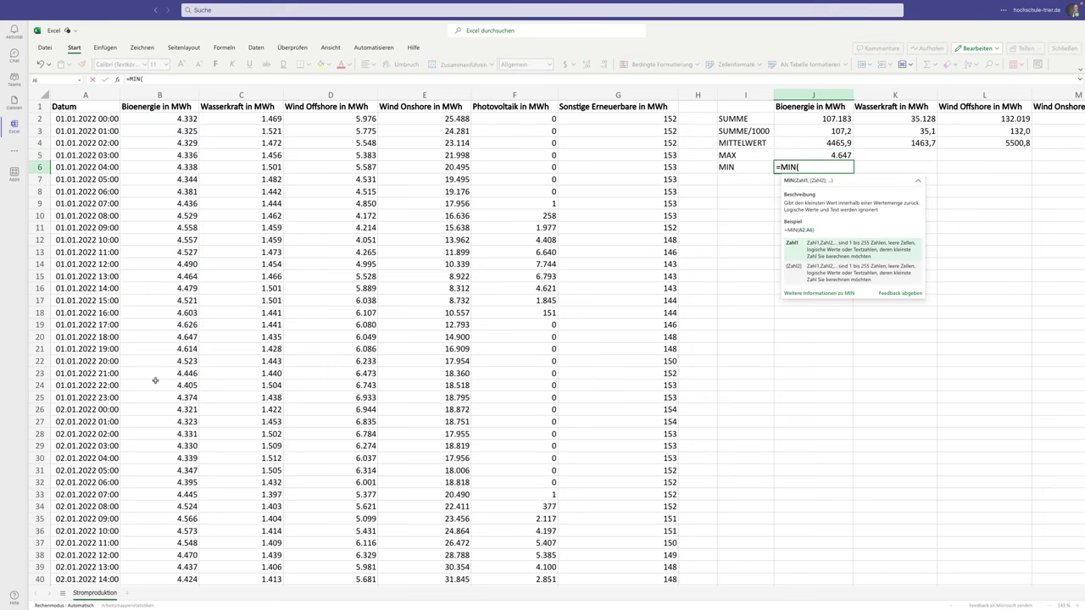
drag(180, 121, 164, 390)
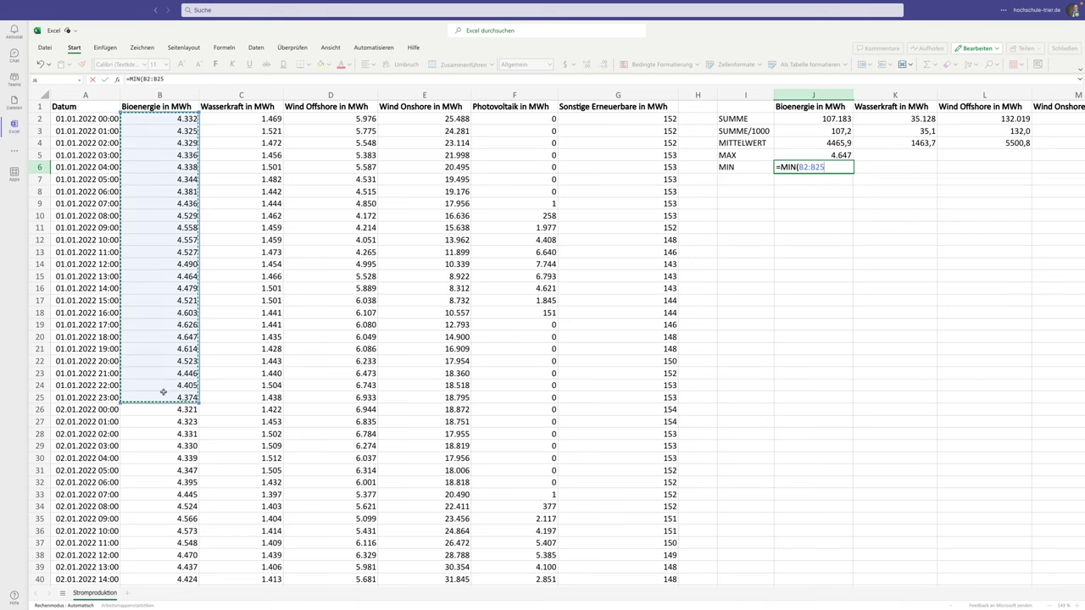
key(Return)
Fill the MAX and MIN formulas right to column L and check the Wind Offshore results
key(Up)
key(shift+Up)
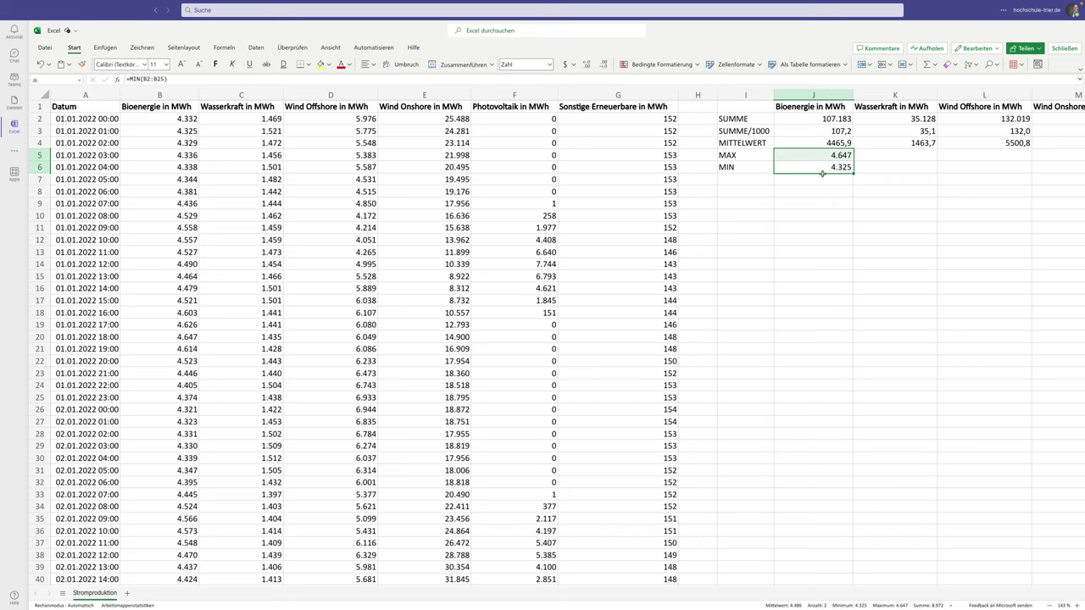
drag(853, 173, 1030, 170)
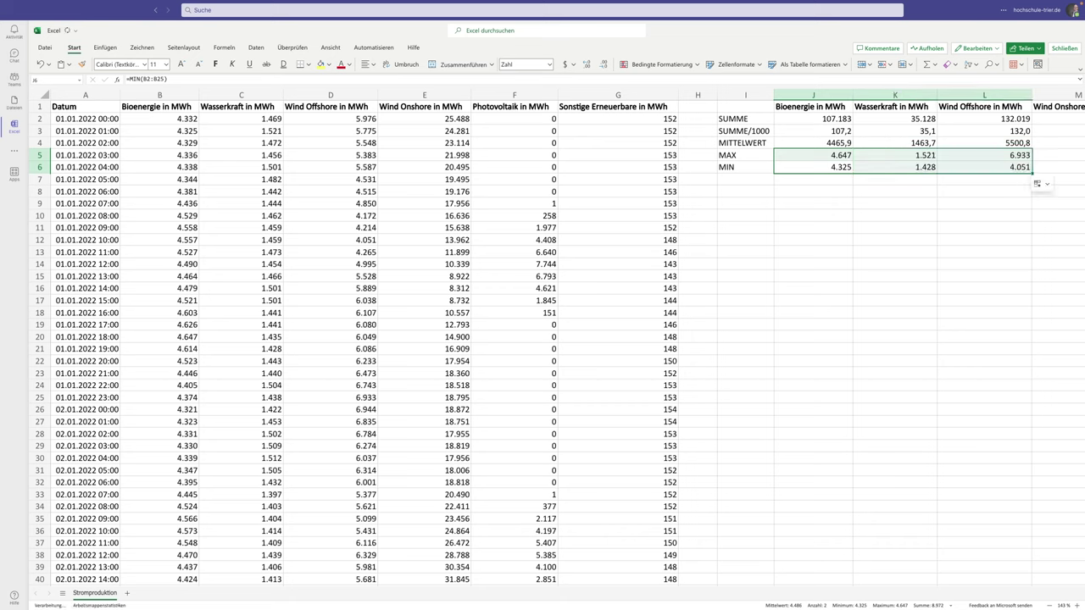
click(908, 193)
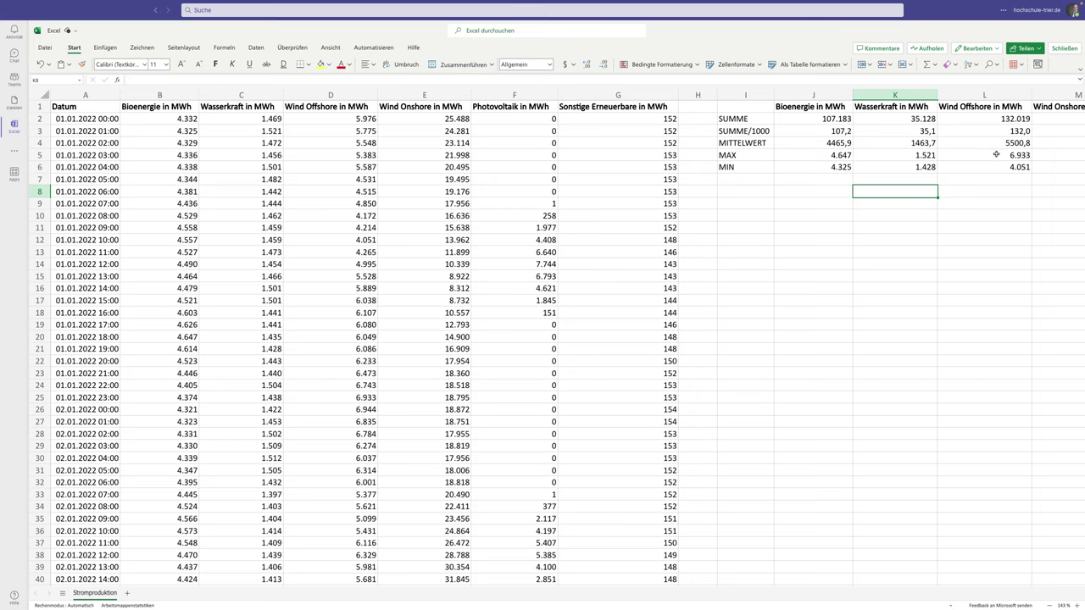
click(991, 154)
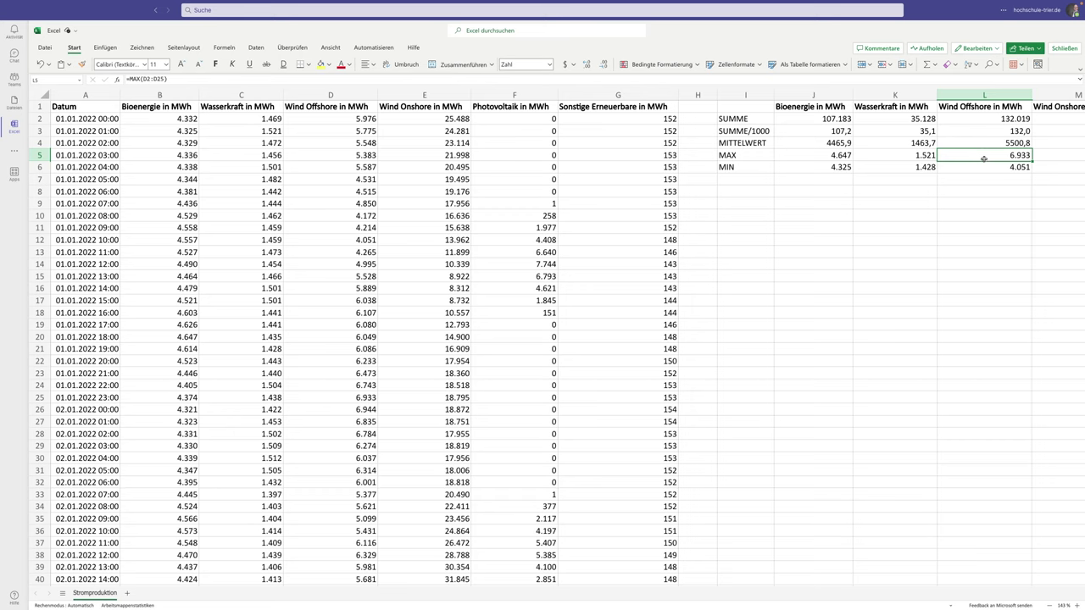
click(980, 167)
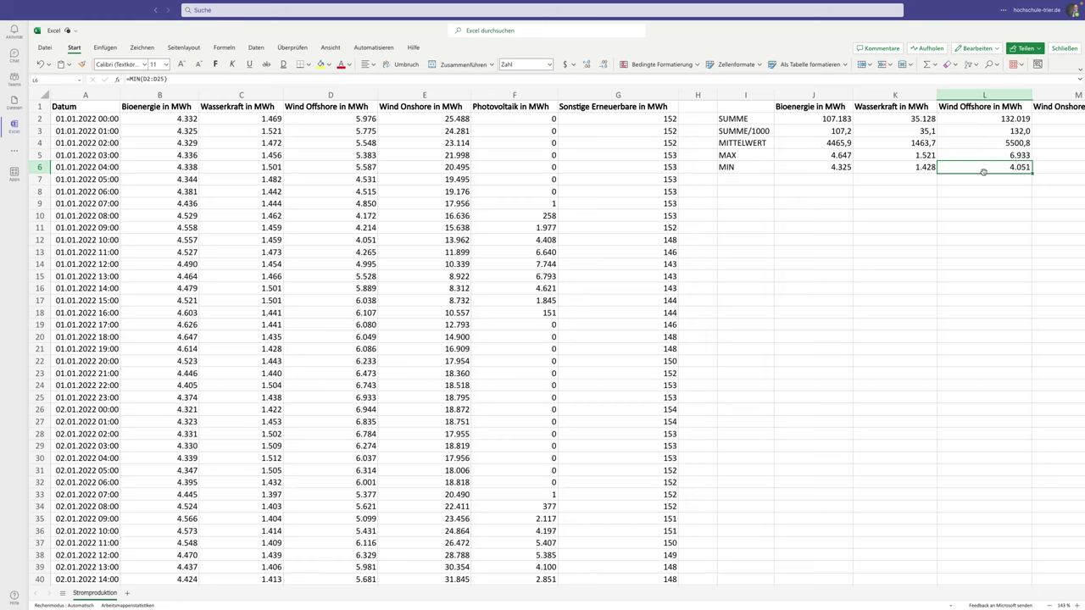
click(750, 156)
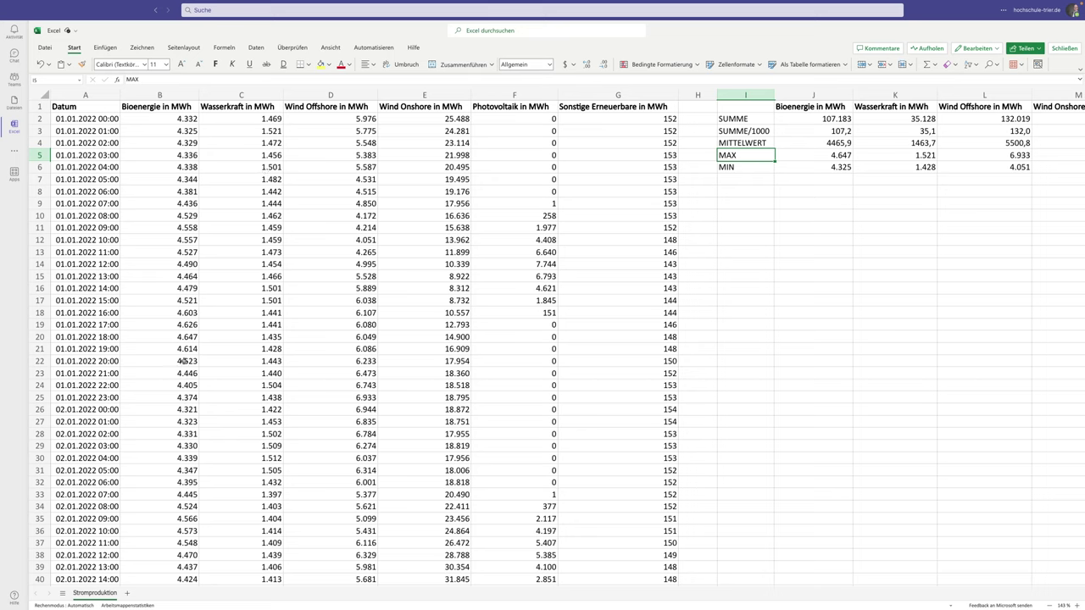
Label I8 SUMME and enter =SUMME(B2:B8761) in J8 for the Bioenergie yearly total
click(737, 192)
text(SUMME)
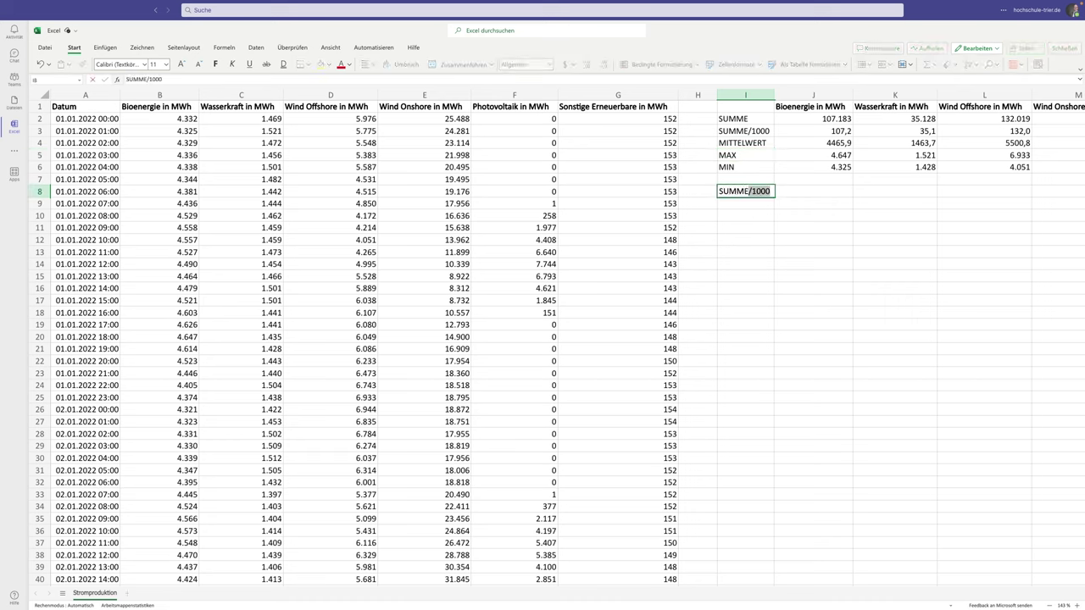
key(Delete)
key(Tab)
text(=SUMME()
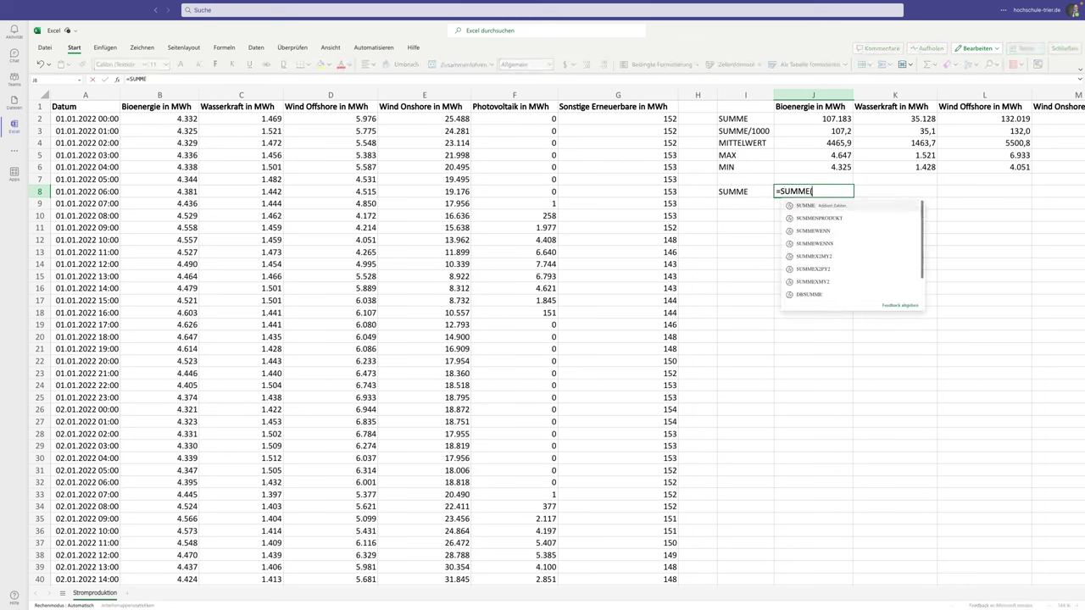
click(161, 119)
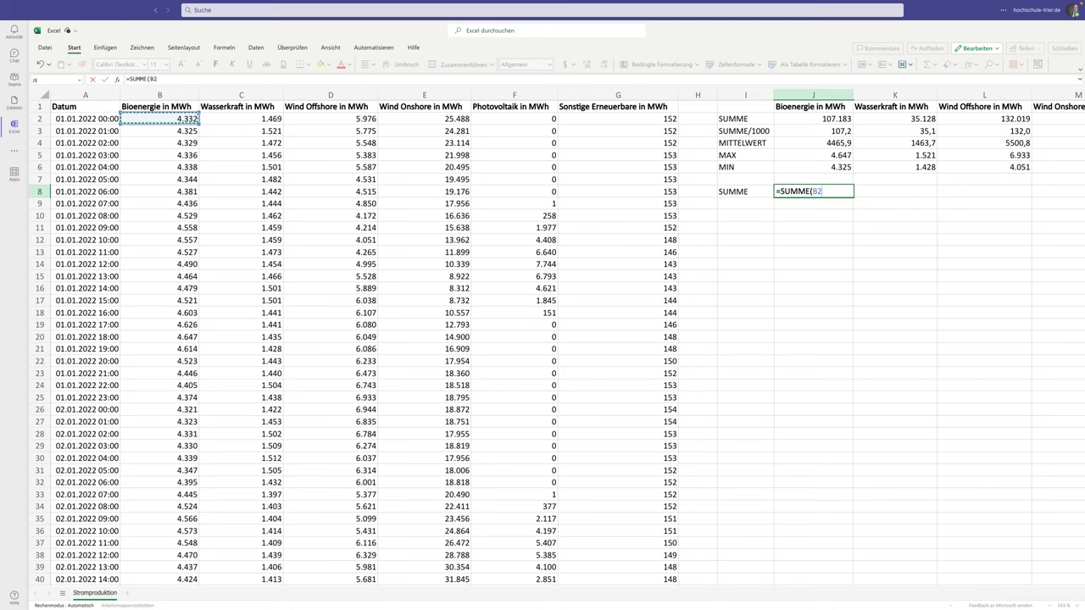
scroll(165, 153, down, 2)
scroll(179, 193, down, 20)
scroll(179, 193, down, 10)
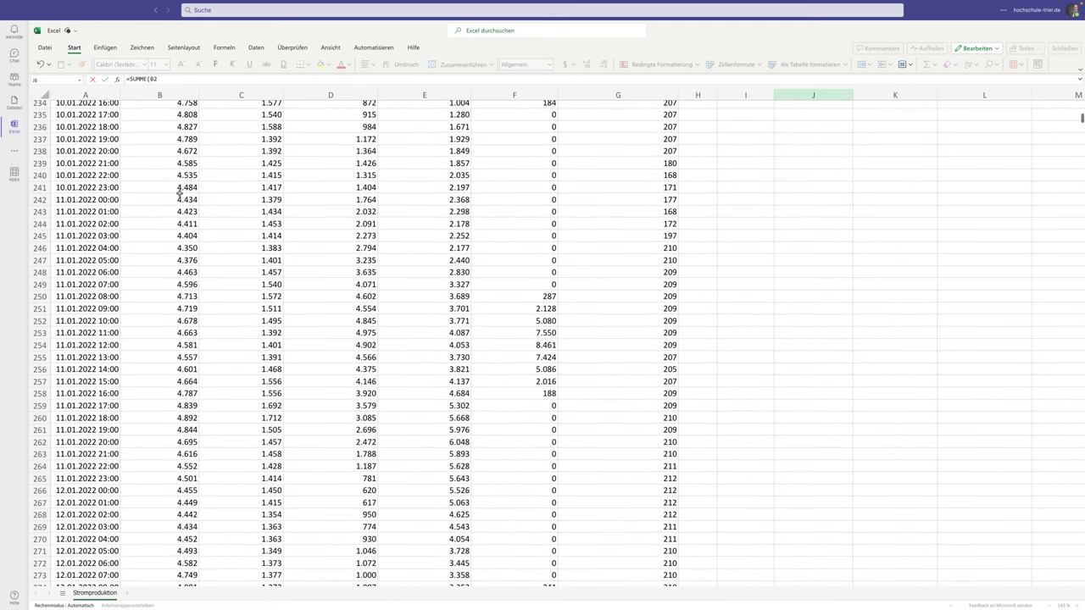
scroll(179, 193, down, 15)
scroll(179, 194, down, 20)
scroll(179, 193, down, 15)
scroll(179, 193, down, 20)
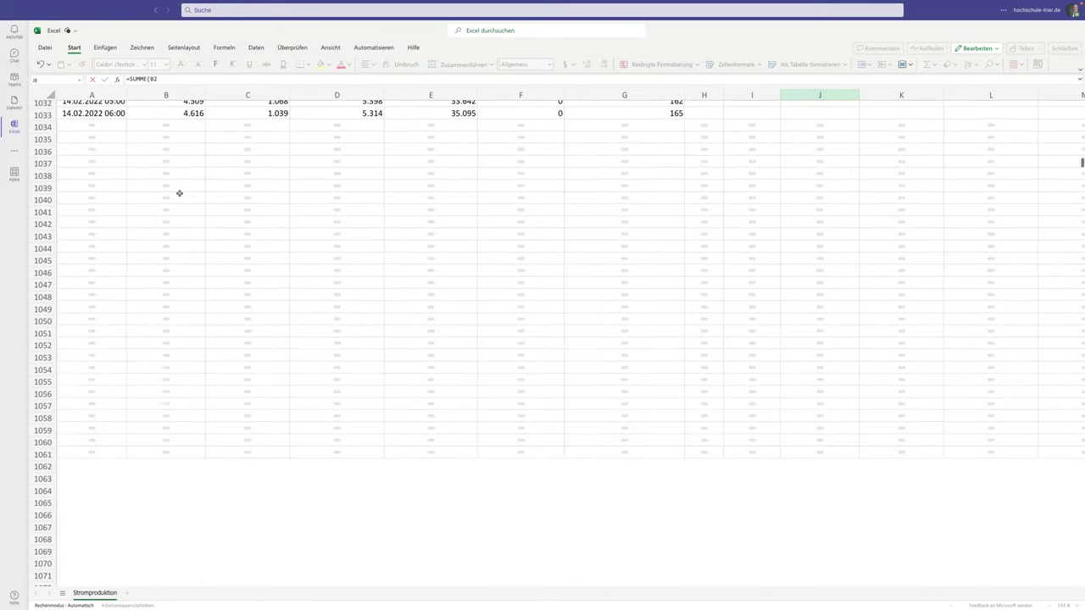
scroll(179, 193, down, 20)
scroll(179, 193, down, 20)
scroll(179, 193, down, 20)
scroll(178, 193, down, 20)
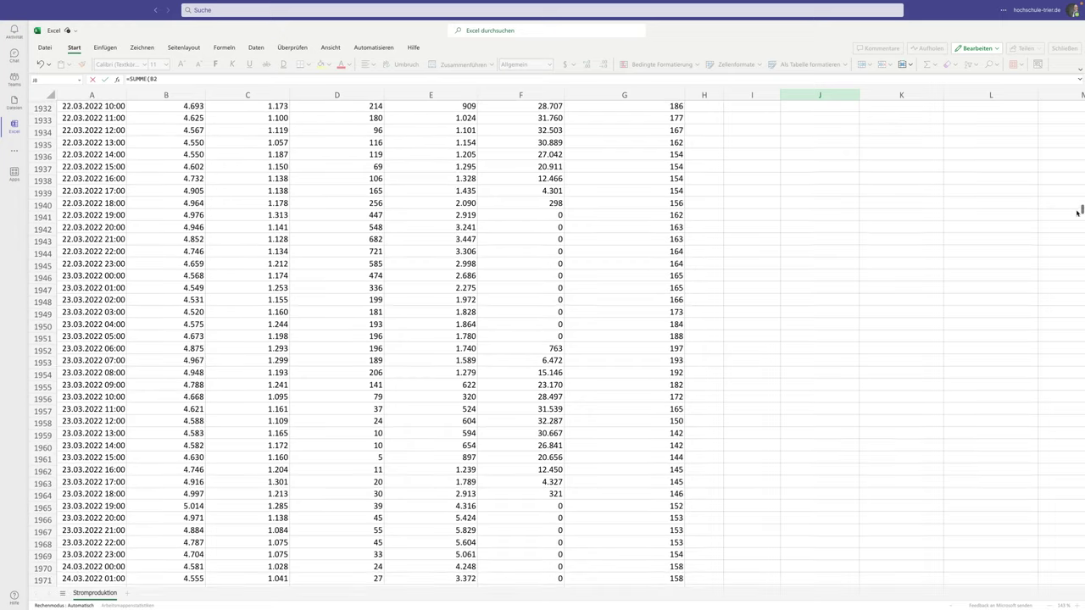
drag(1076, 213, 1067, 584)
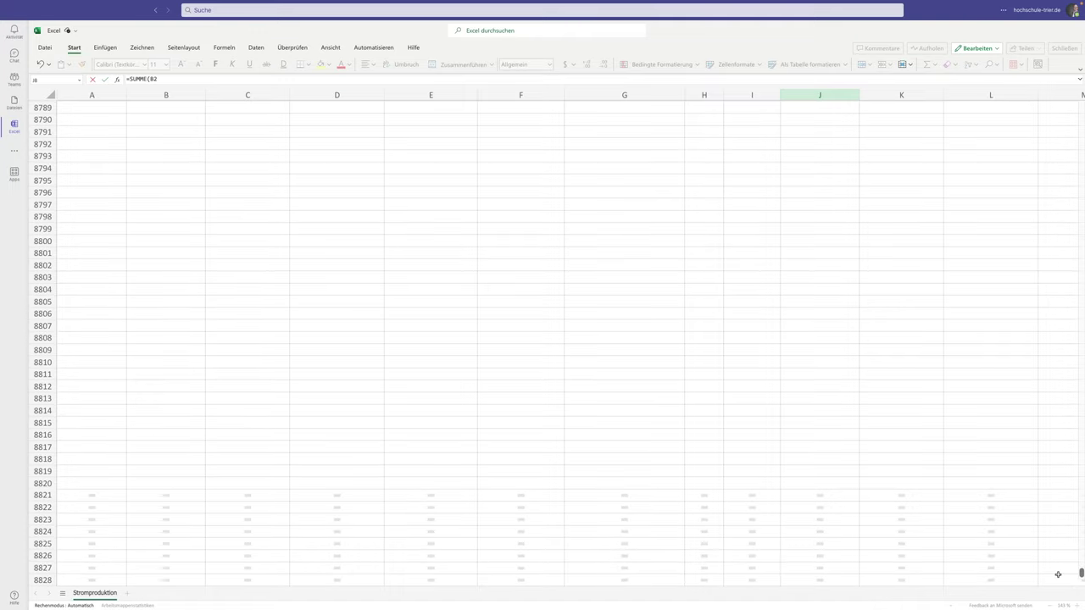
scroll(169, 232, up, 10)
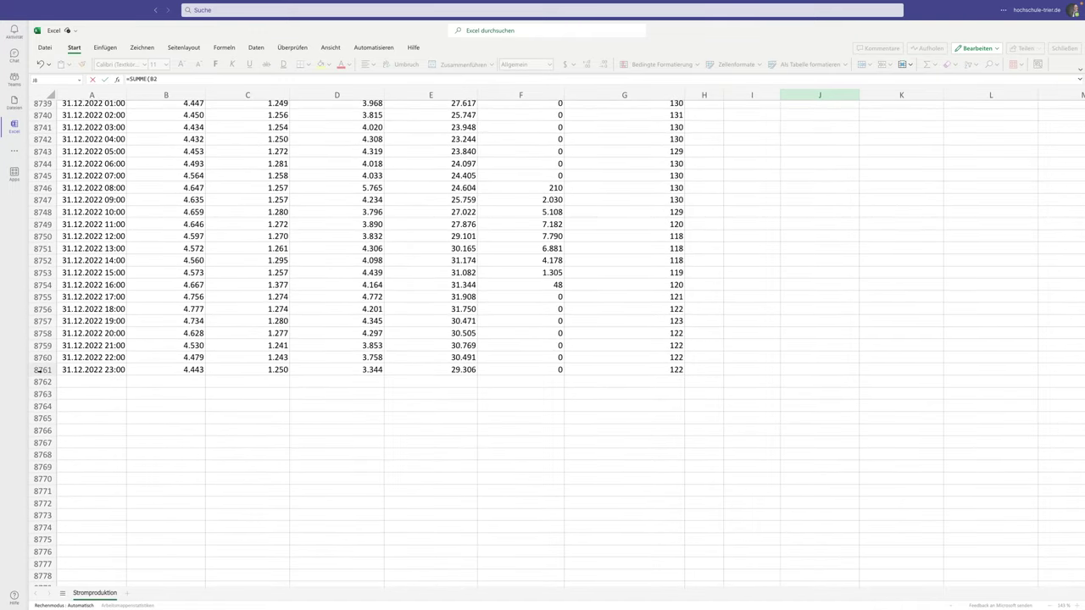
shift+click(163, 368)
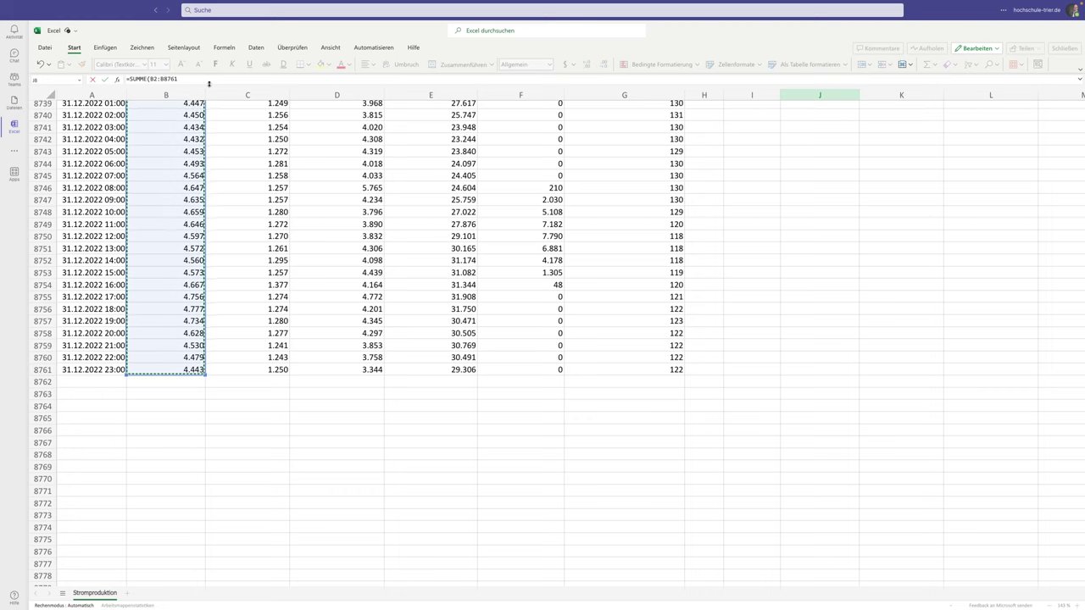
text())
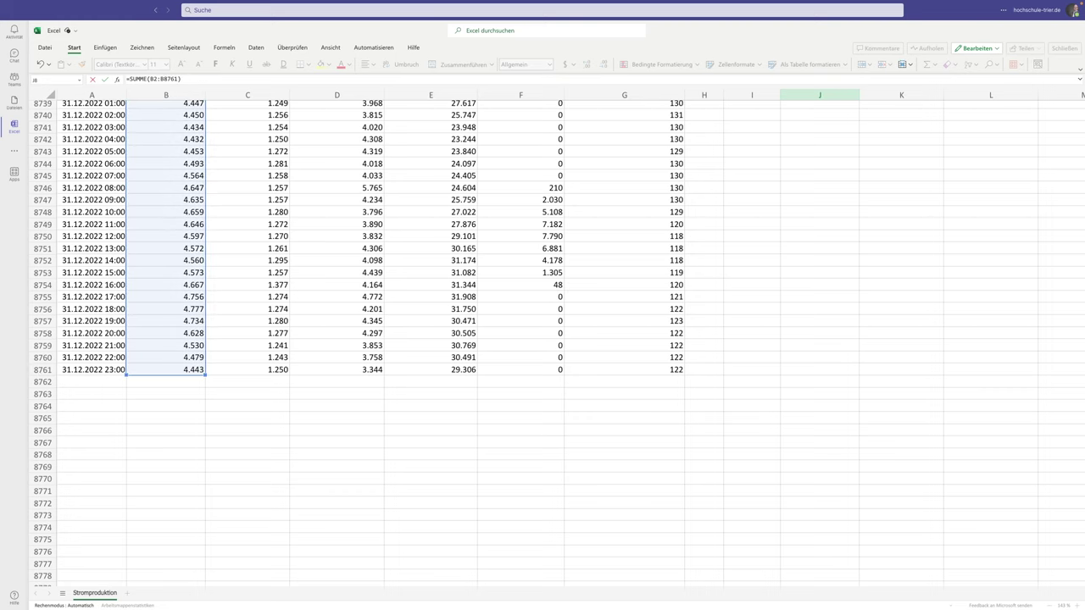
key(Return)
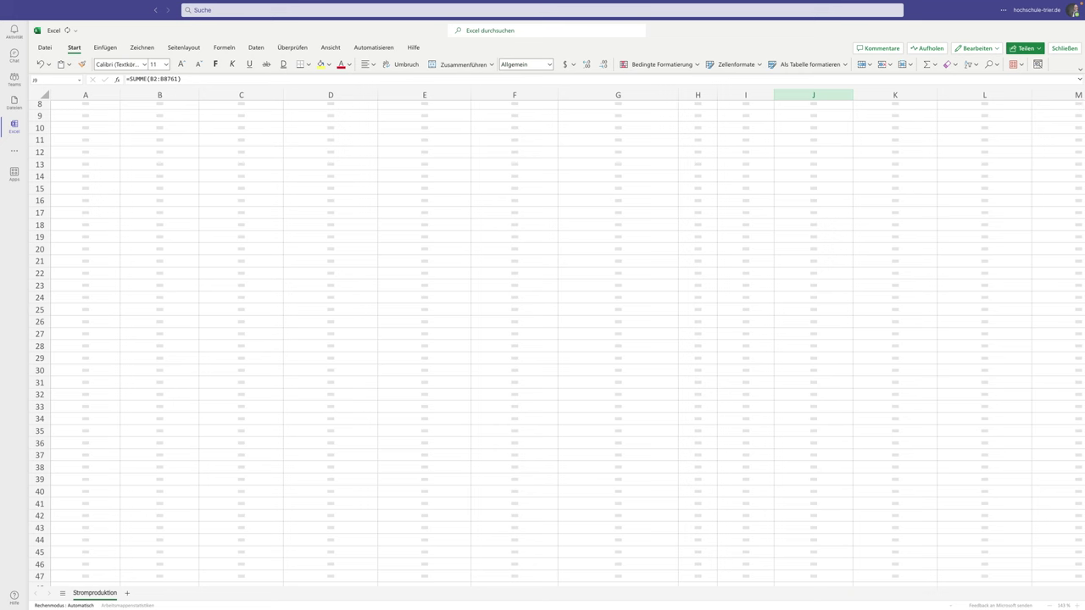
Verify the J8 sum range and fill the total across to K8 and L8
scroll(508, 217, up, 3)
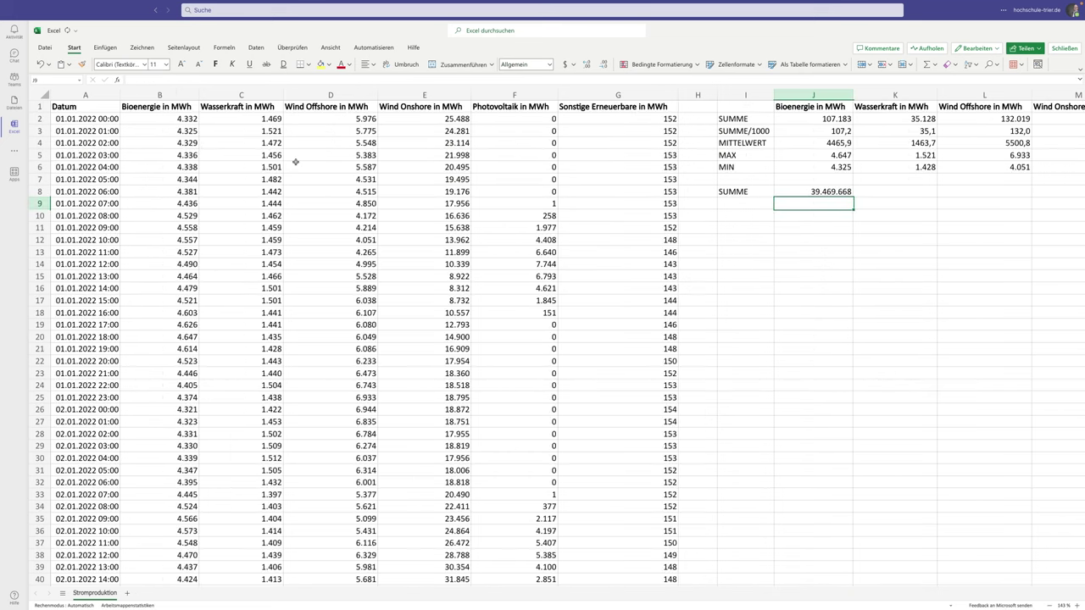
click(812, 190)
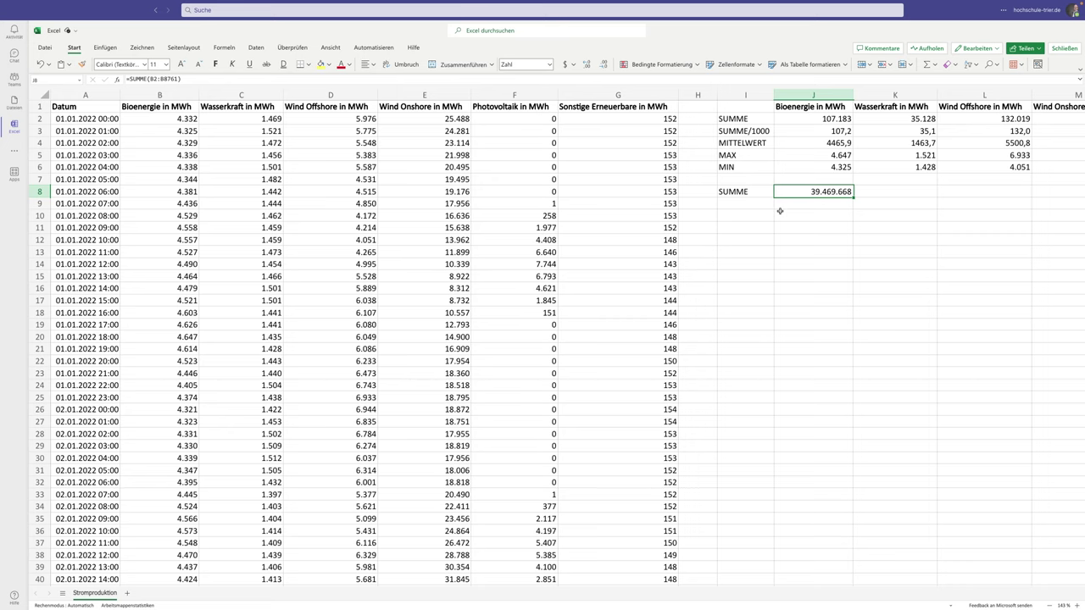
double_click(786, 192)
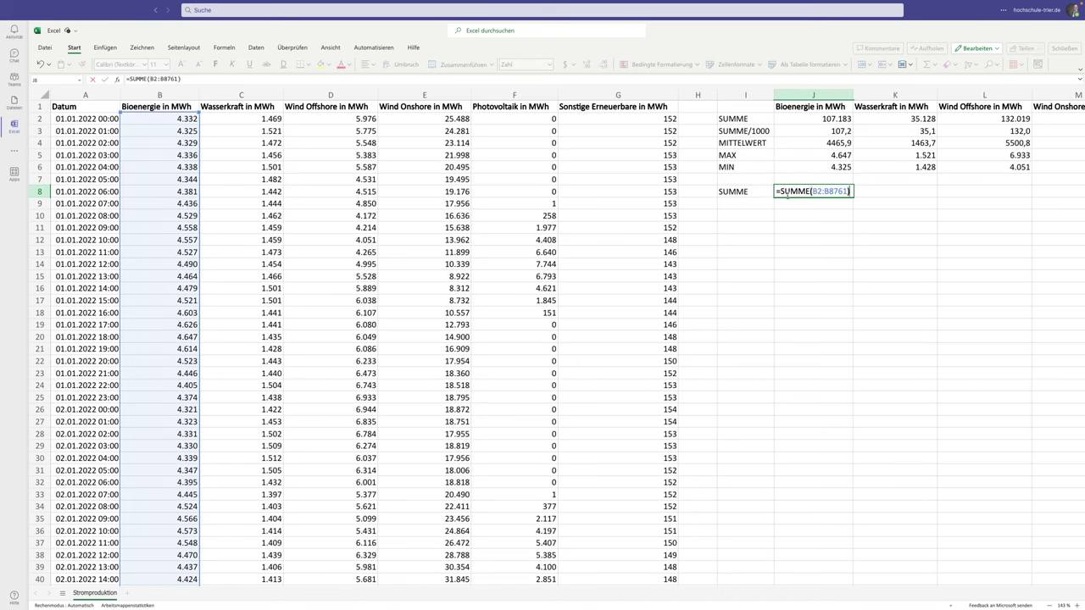
key(Return)
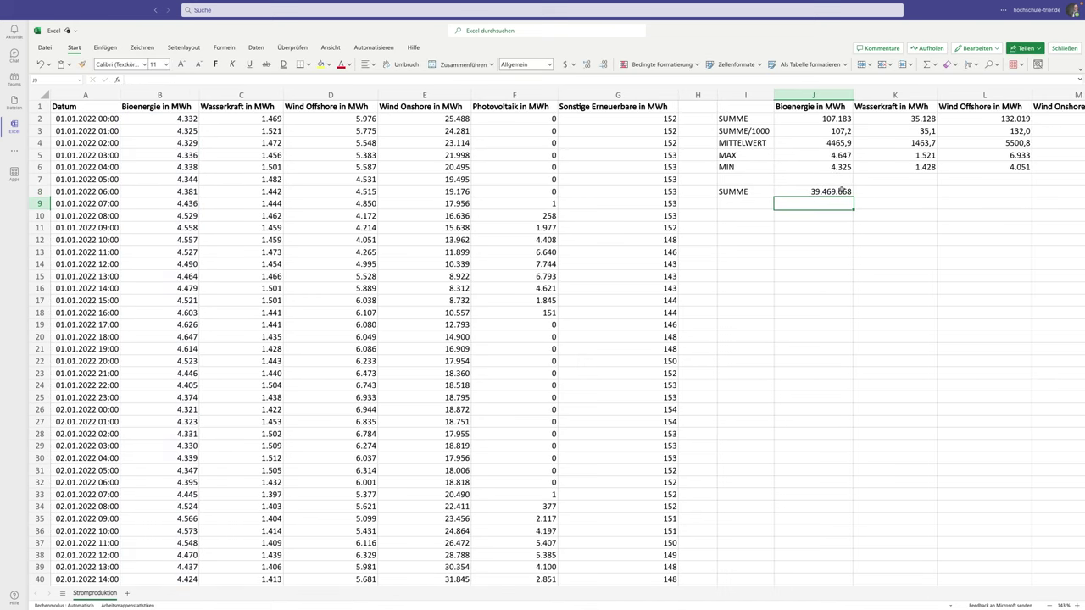
click(842, 191)
drag(853, 197, 1014, 197)
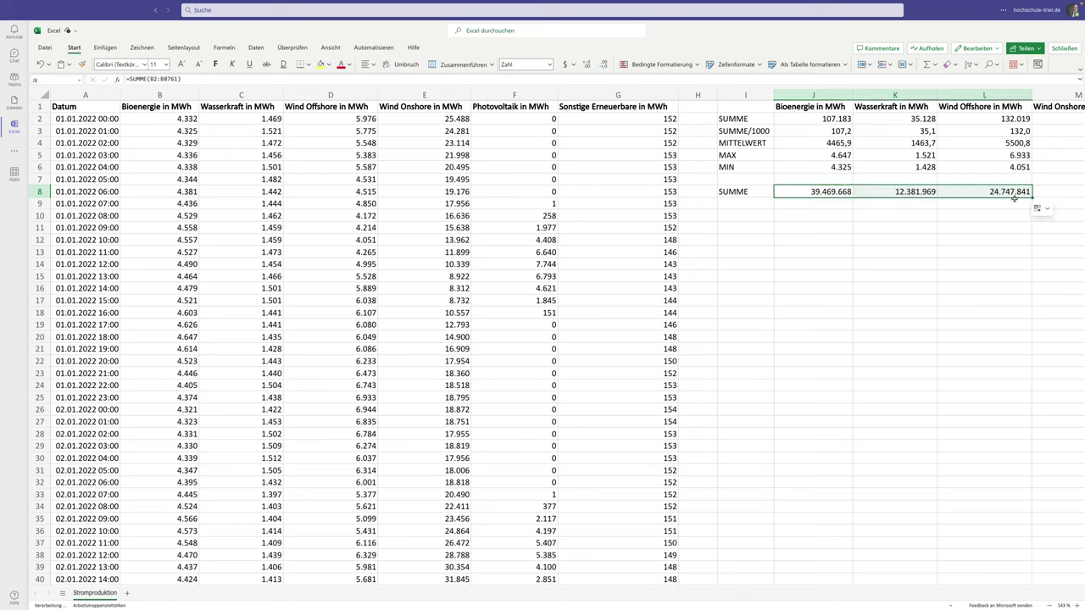
Label I9 SUMME and enter =SUMME(B:B) in J9, filling it across to L9
click(746, 202)
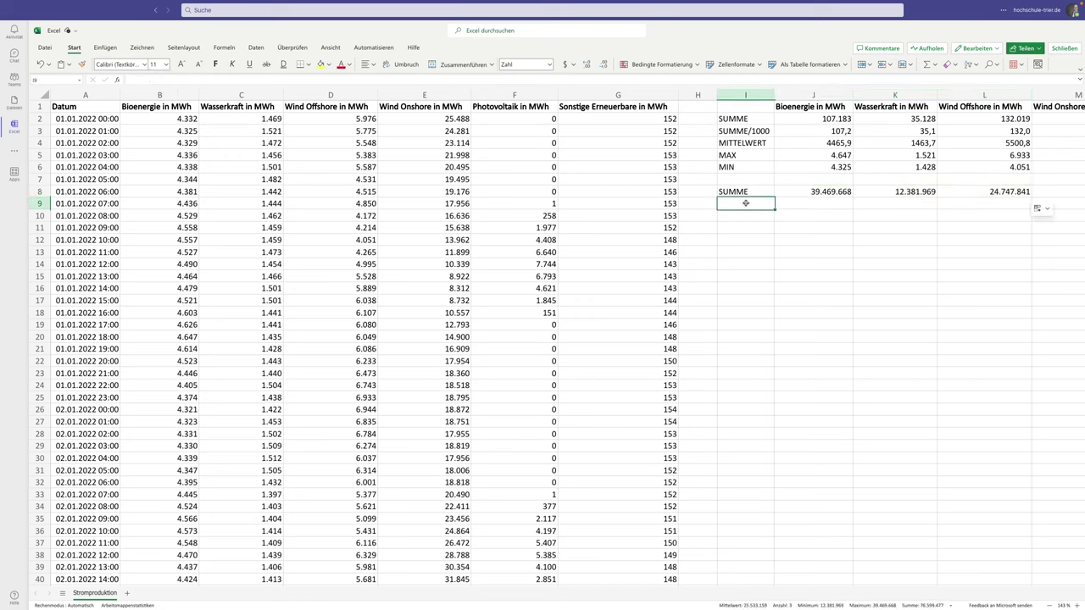
text(SUMME)
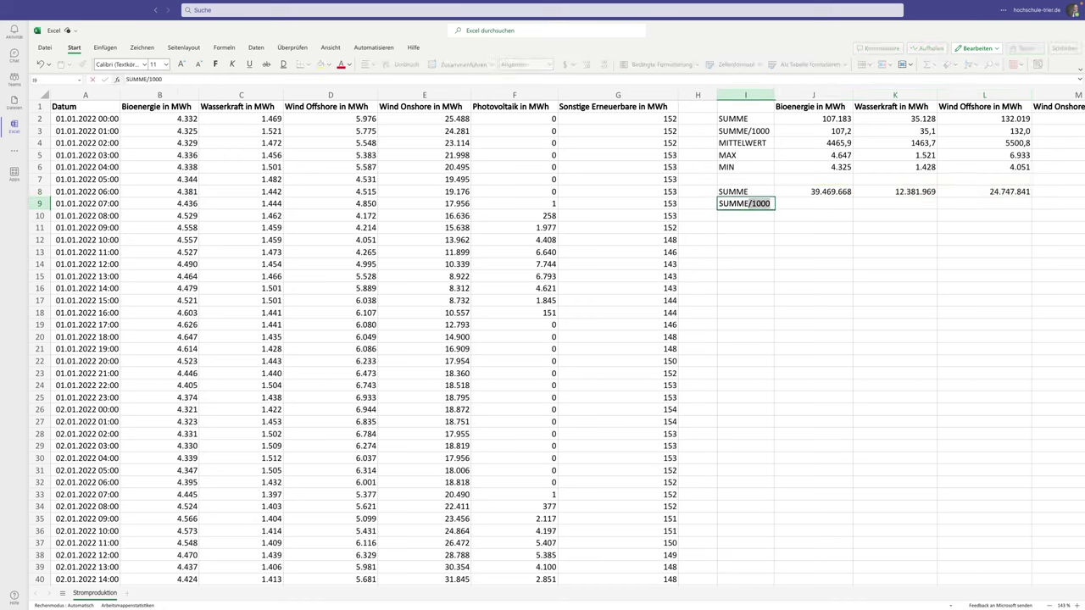
key(Delete)
key(Tab)
text(=SUM)
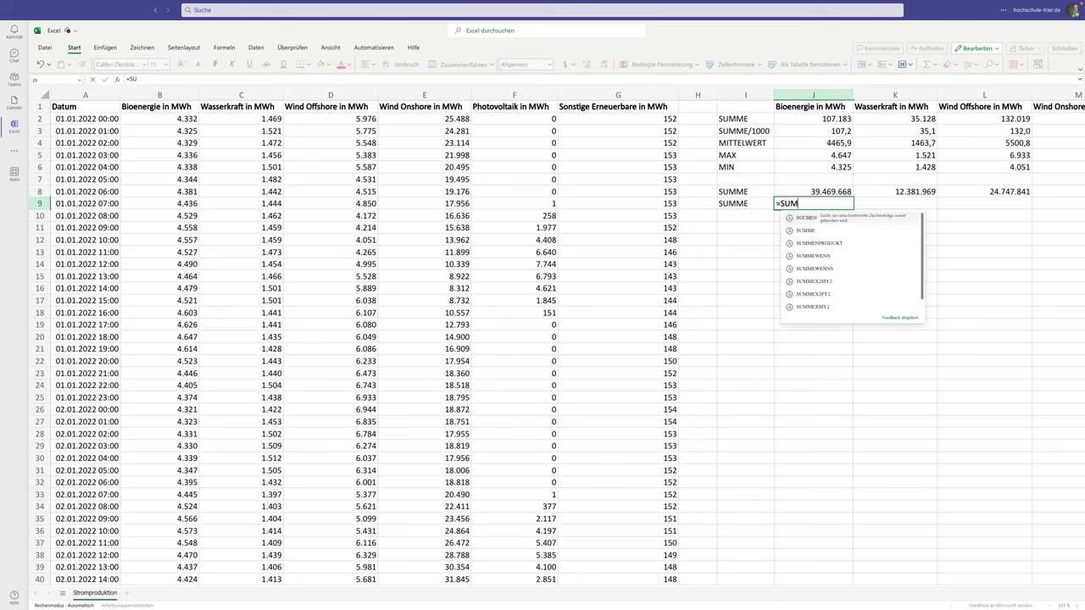
text(ME()
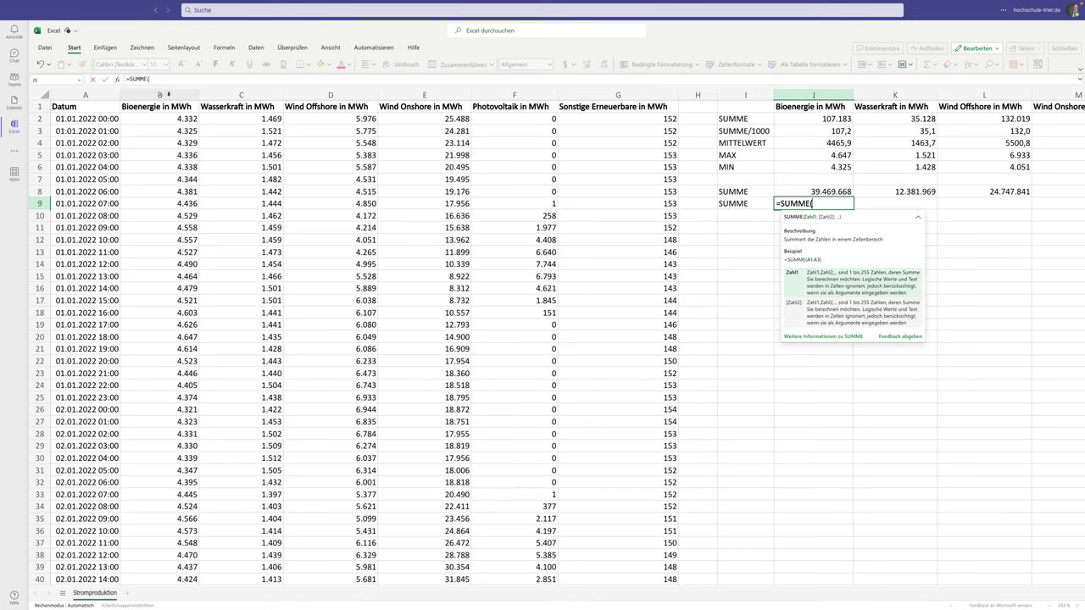
click(172, 94)
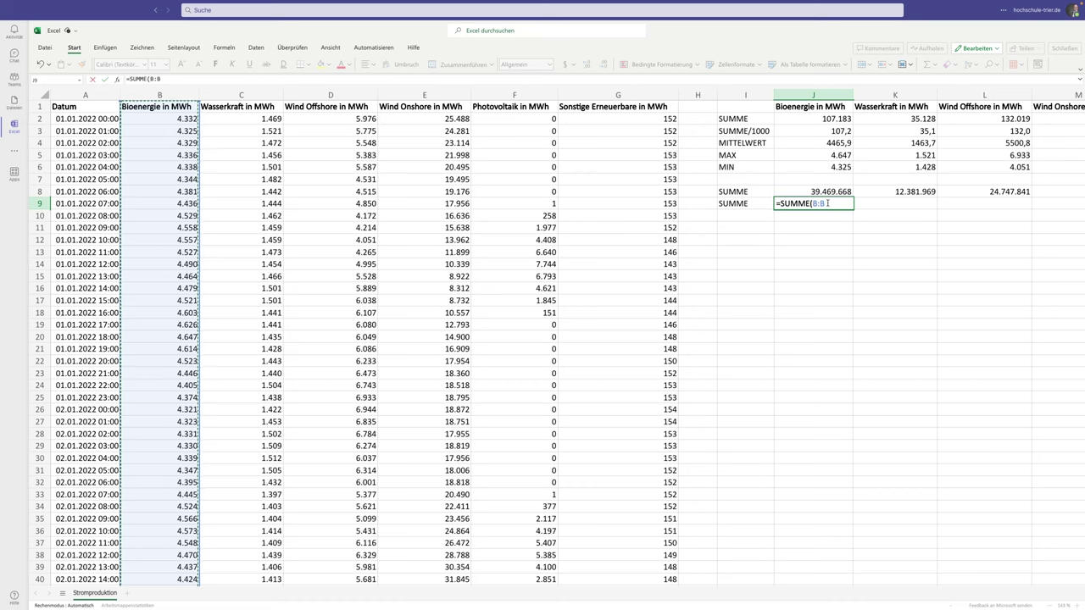
key(Return)
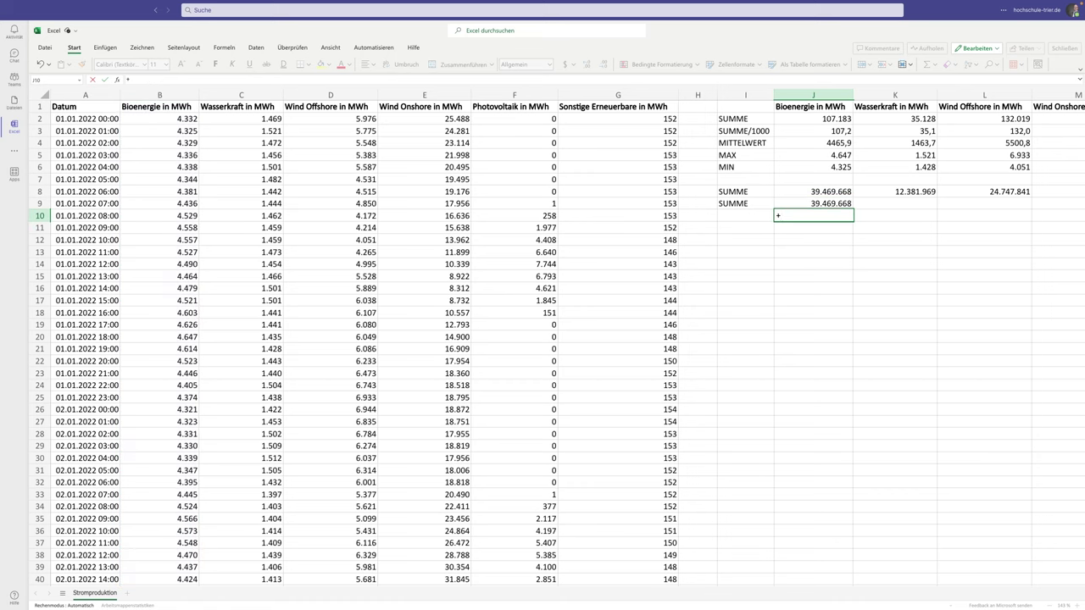
click(814, 203)
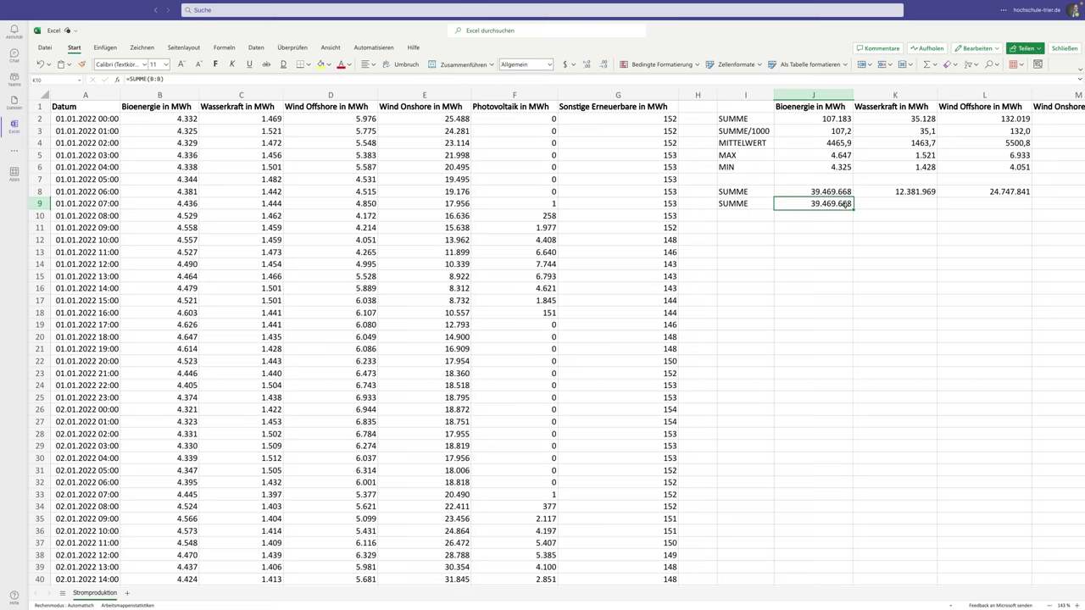
drag(854, 207, 951, 206)
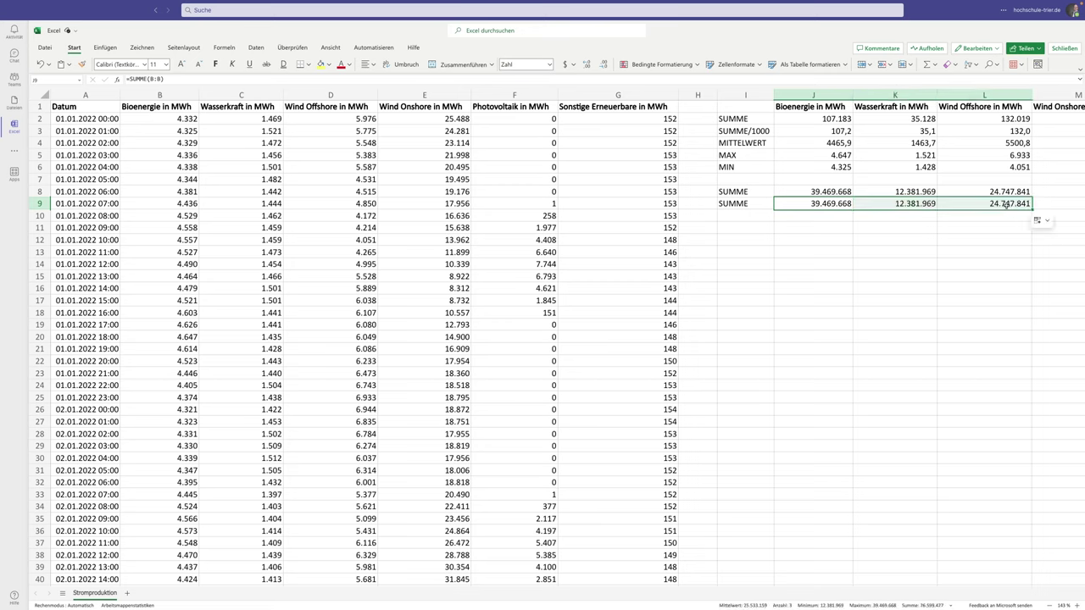
Change L9 to =SUMME(D:E) so it totals both wind columns, giving 125.311.176
double_click(1007, 203)
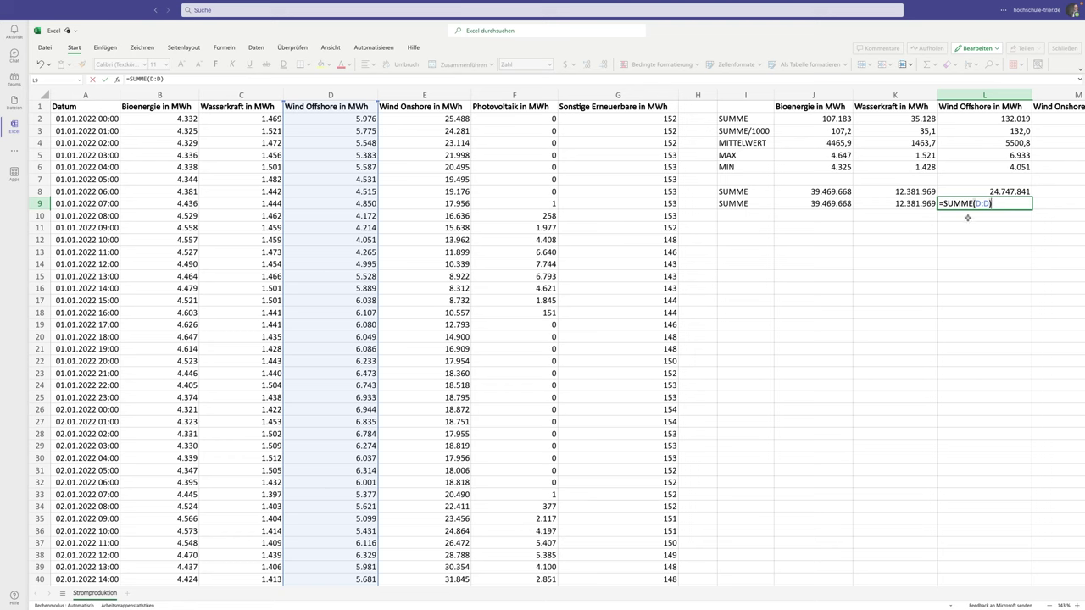
click(984, 204)
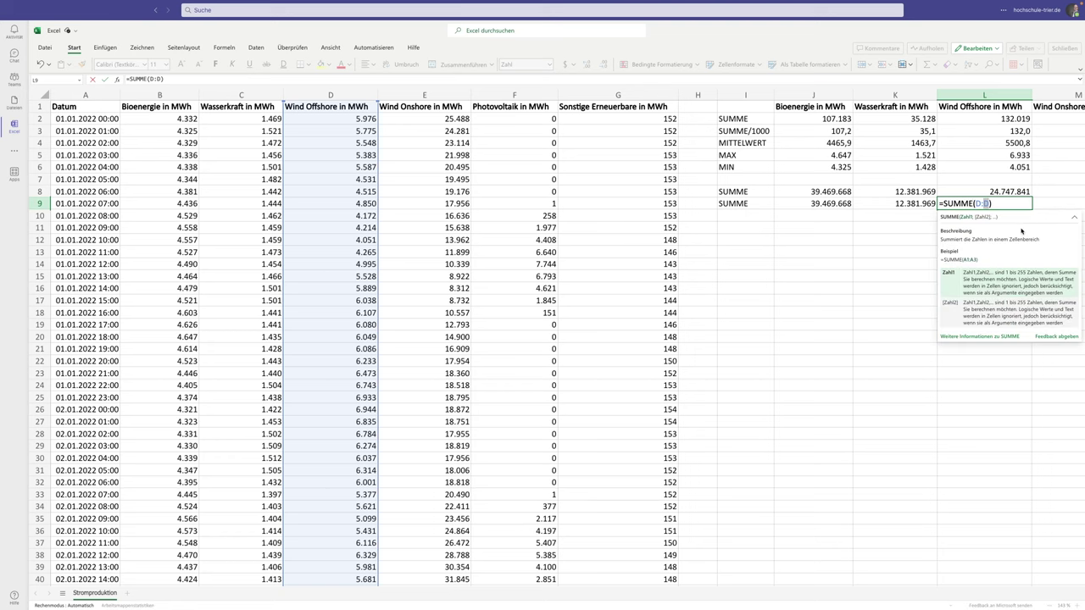
key(shift+Right)
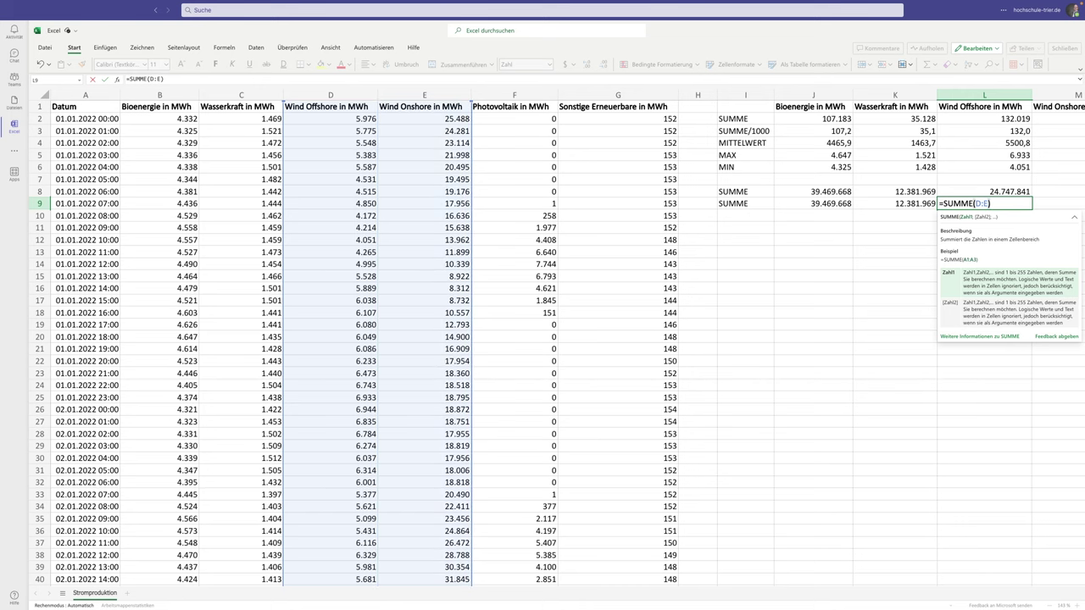
key(Return)
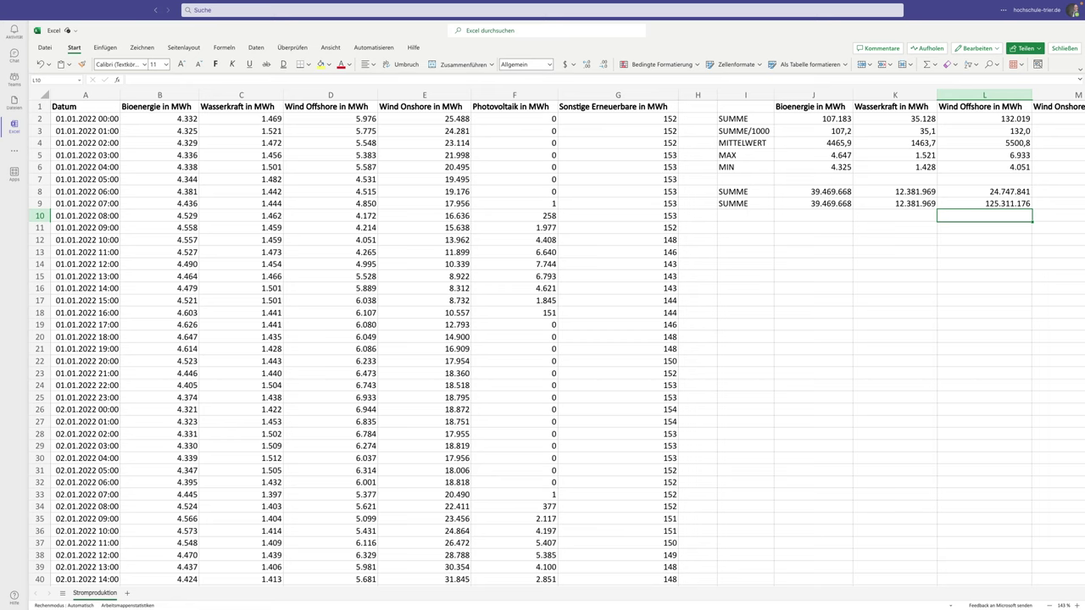
click(979, 203)
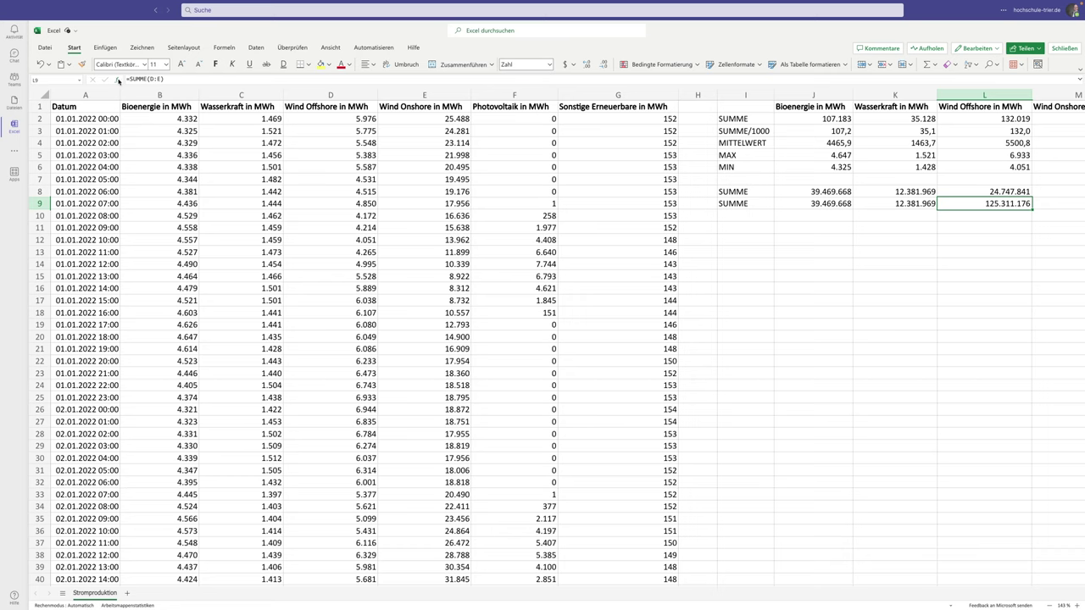
click(739, 227)
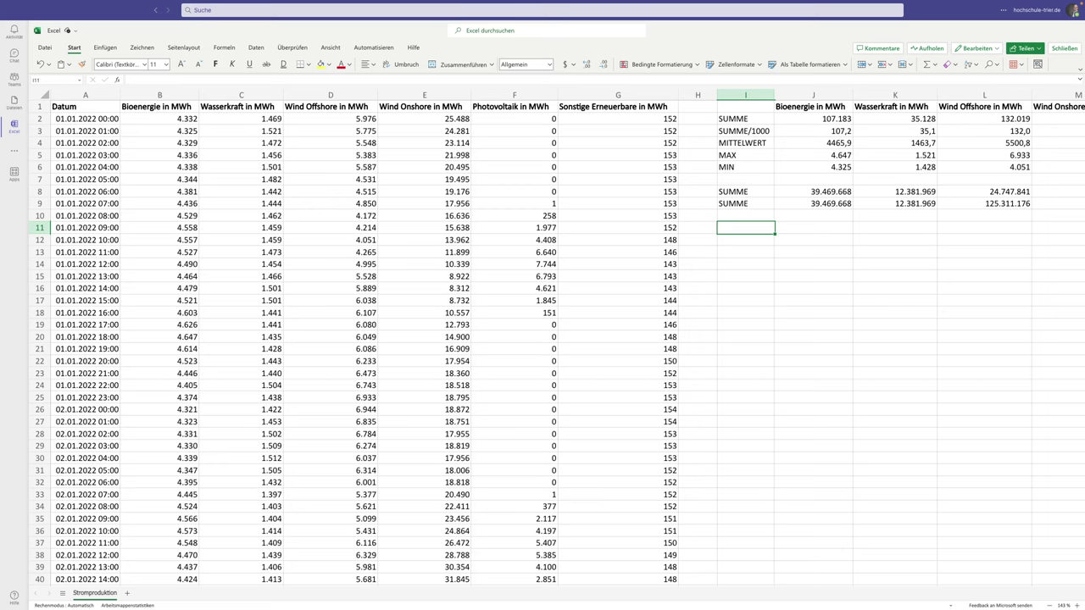
Label I11 MEDIAN and fill =MEDIAN(B:B) from J11 to L11, giving 4.511, 1.389 and 2.644
text(MEDIAN)
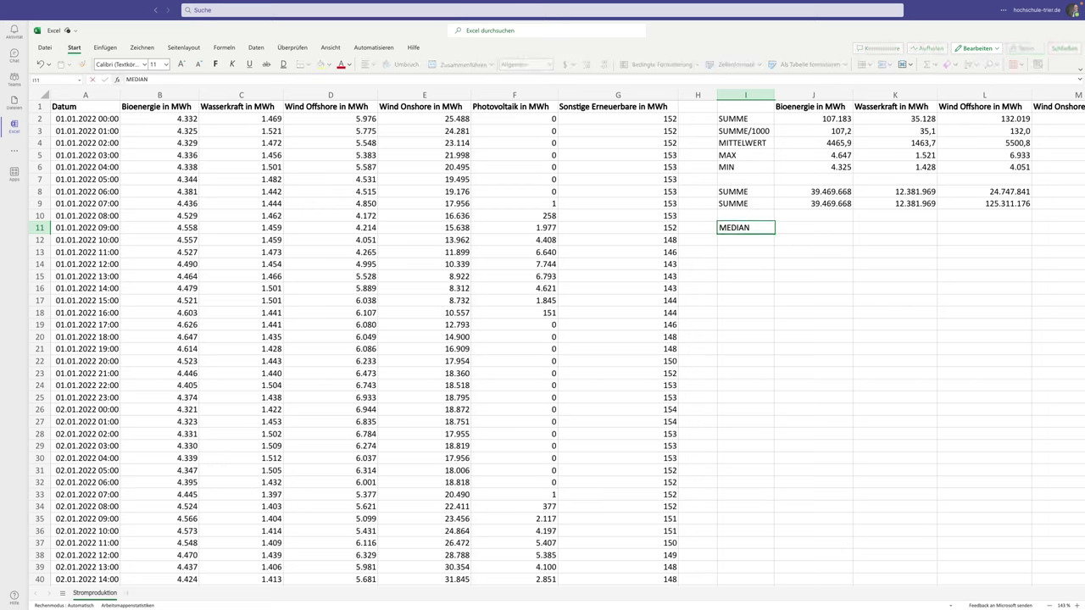
key(Return)
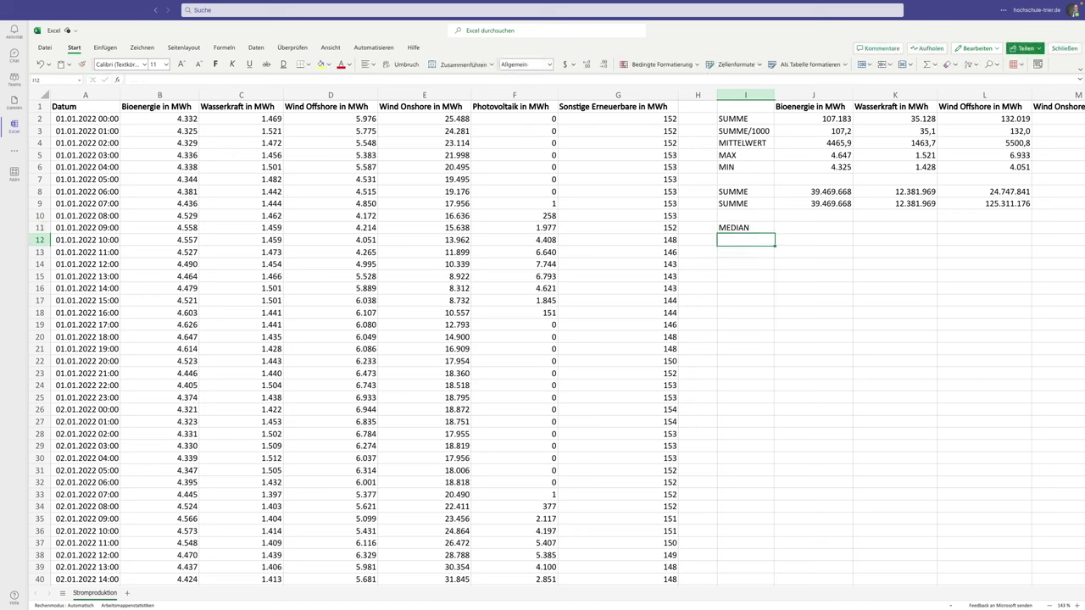
click(745, 227)
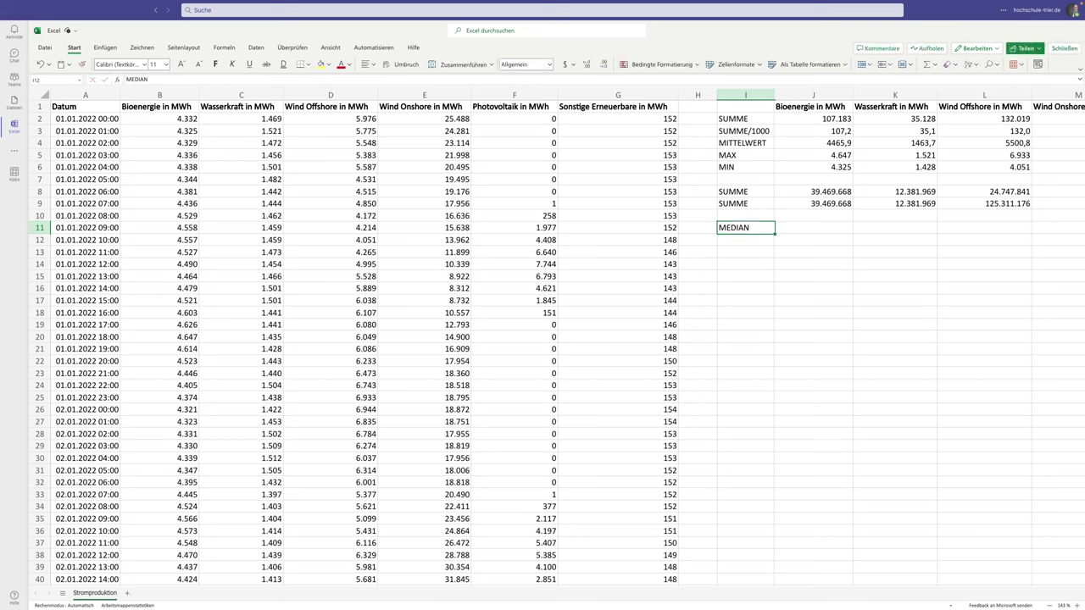
click(813, 227)
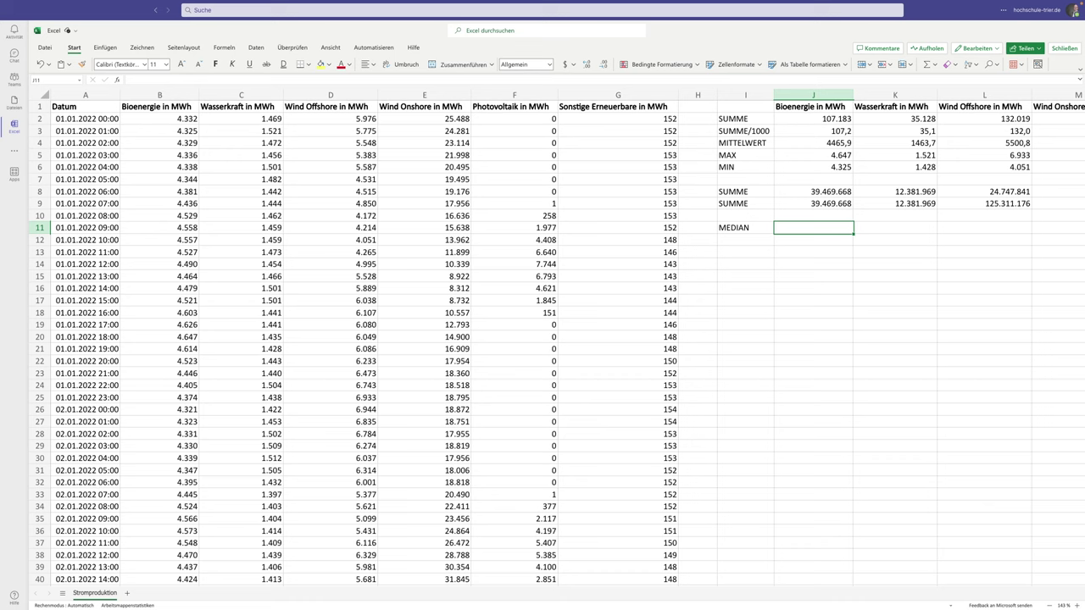
text(=MEDIAN)
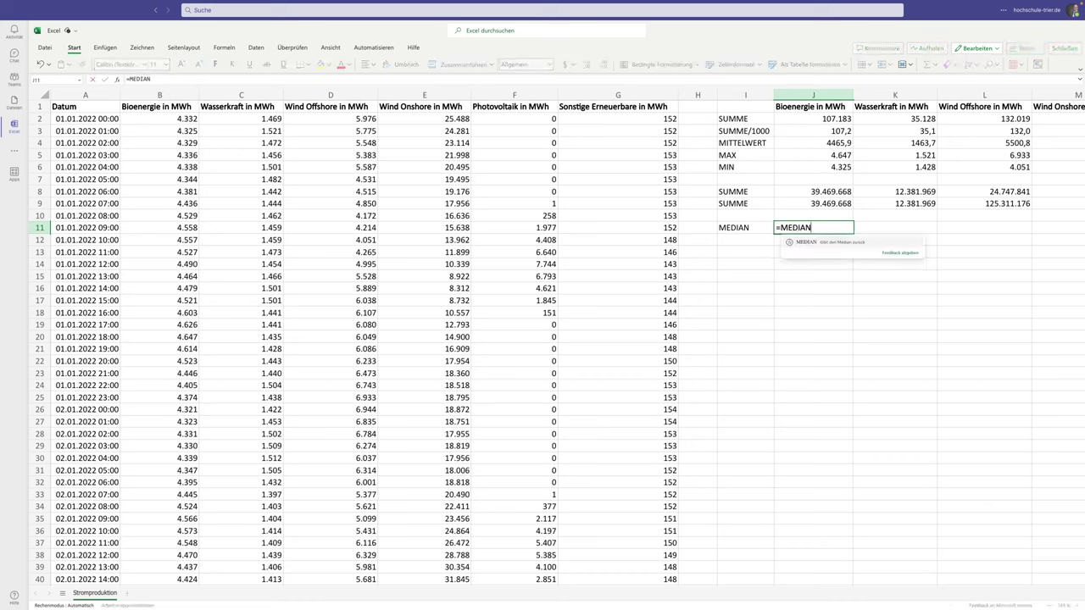
text((B:B)
key(Return)
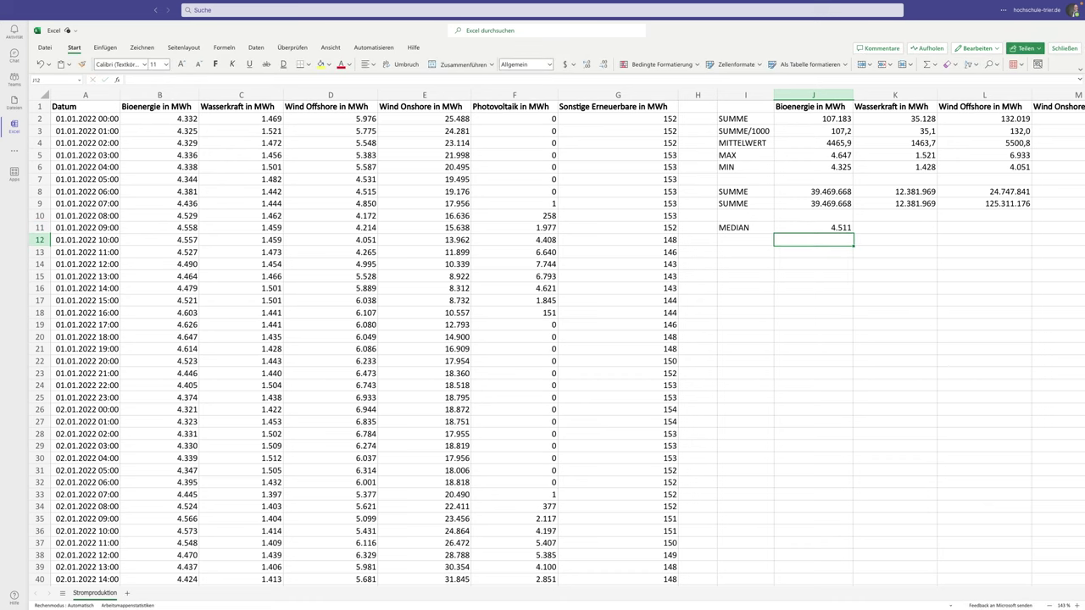
click(813, 228)
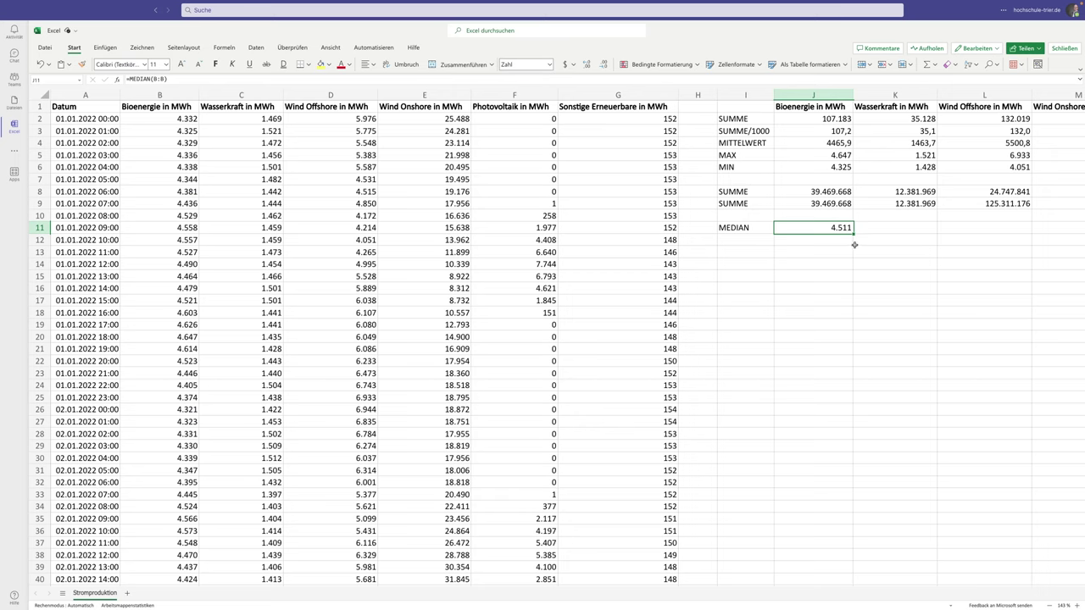
drag(853, 234, 980, 227)
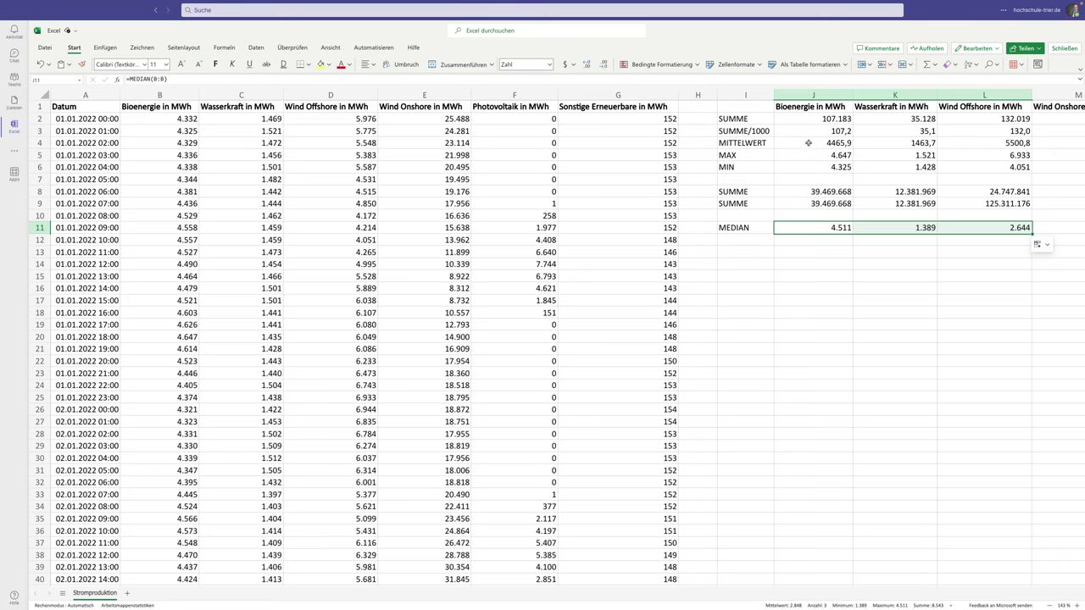
click(822, 227)
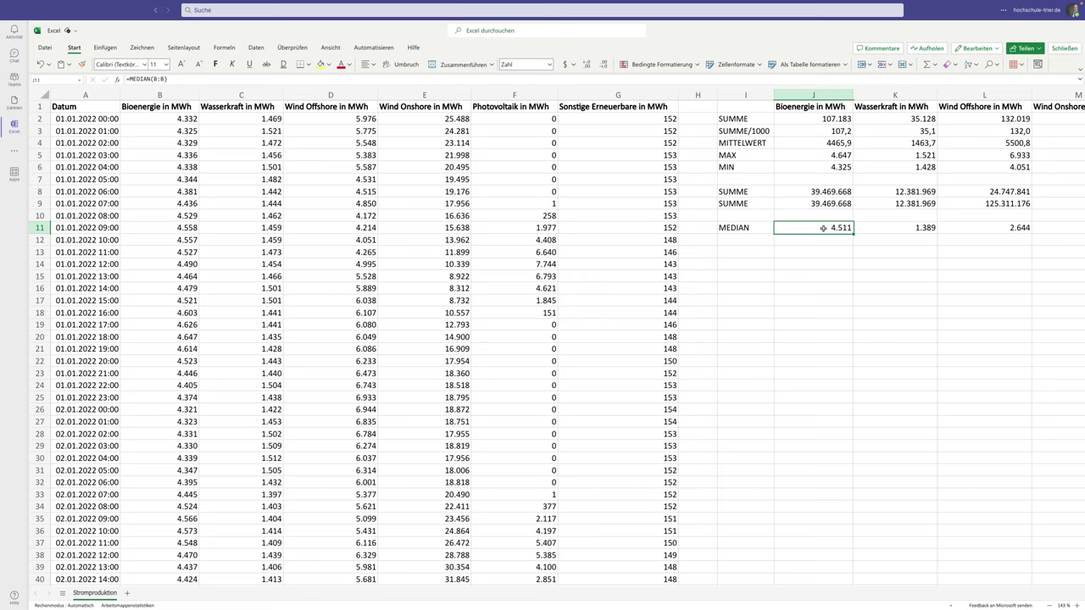
click(749, 242)
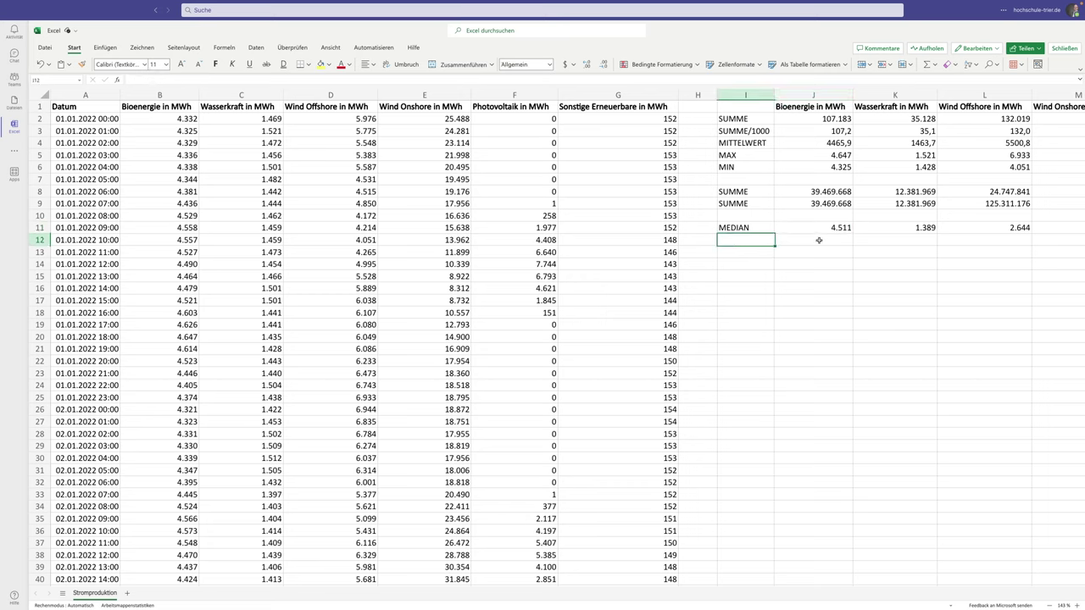
click(818, 241)
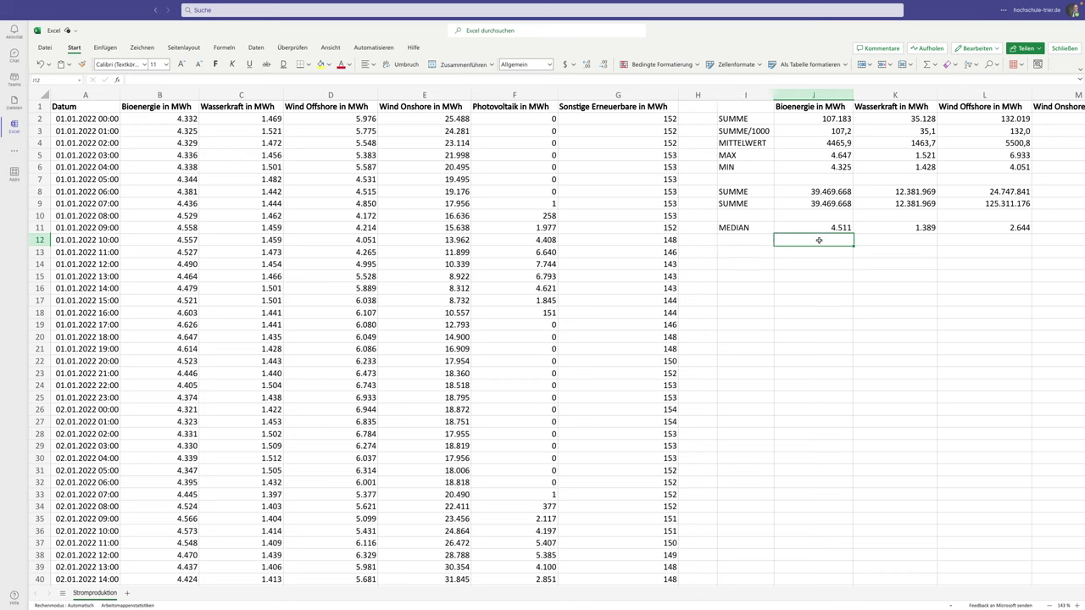
Label I12 QUARTILE and build =QUARTILE(B:B;1) in J12 for the Bioenergie first quartile
key(Left)
text(=)
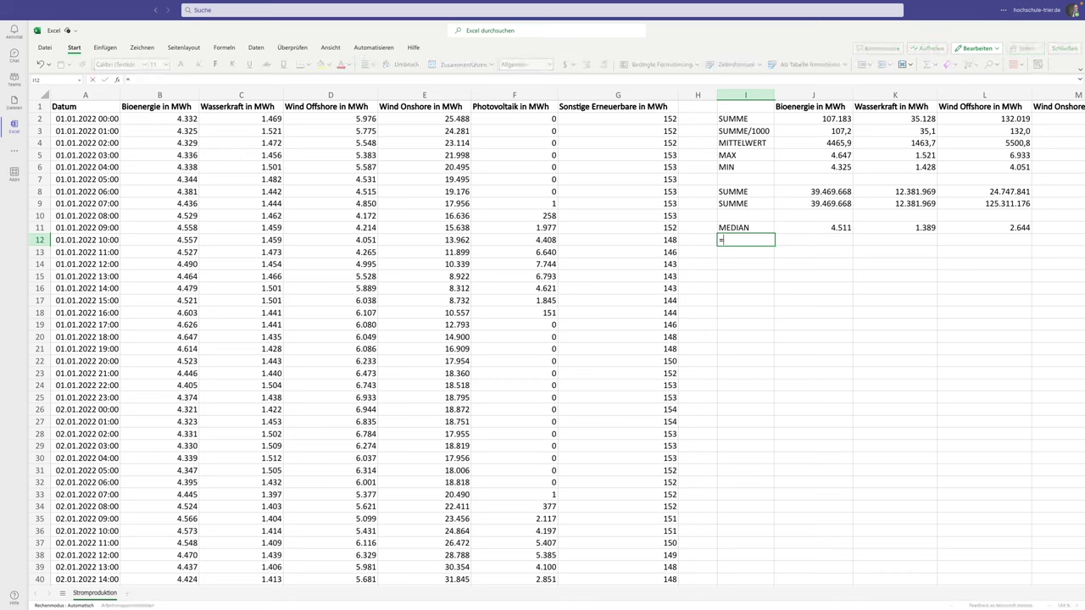
text(QUARTI)
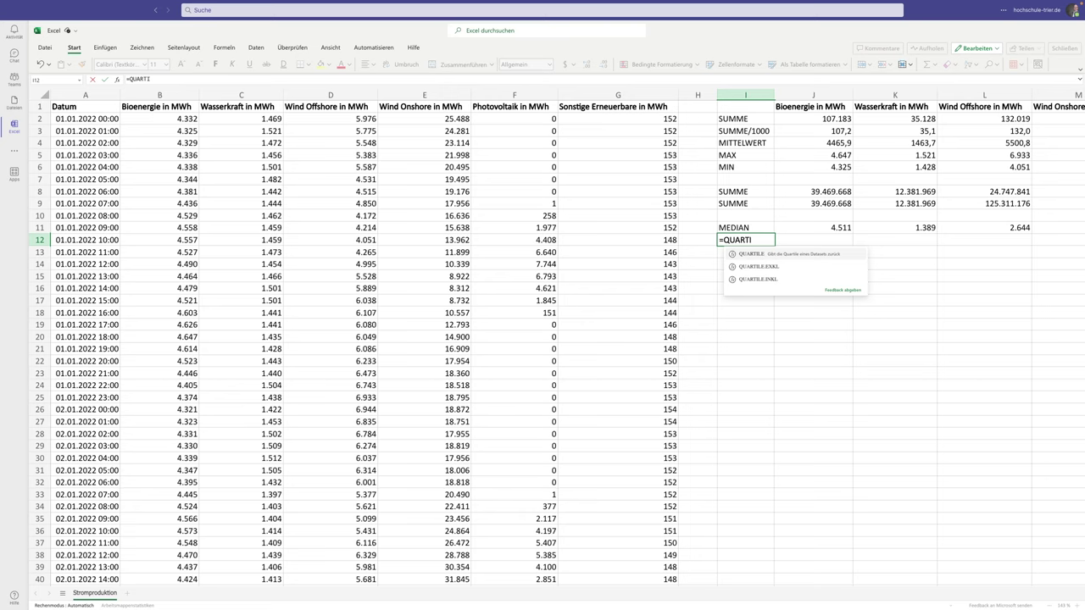
text(LE)
key(BackSpace)
key(BackSpace)
key(BackSpace)
key(BackSpace)
key(Escape)
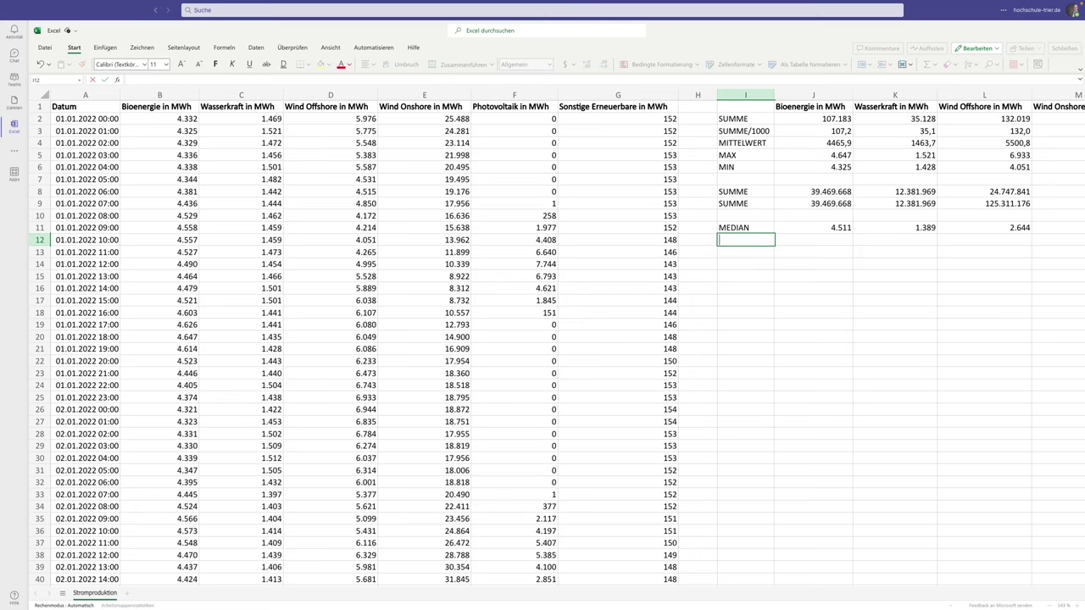
text(QUARTILE)
key(Tab)
text(=)
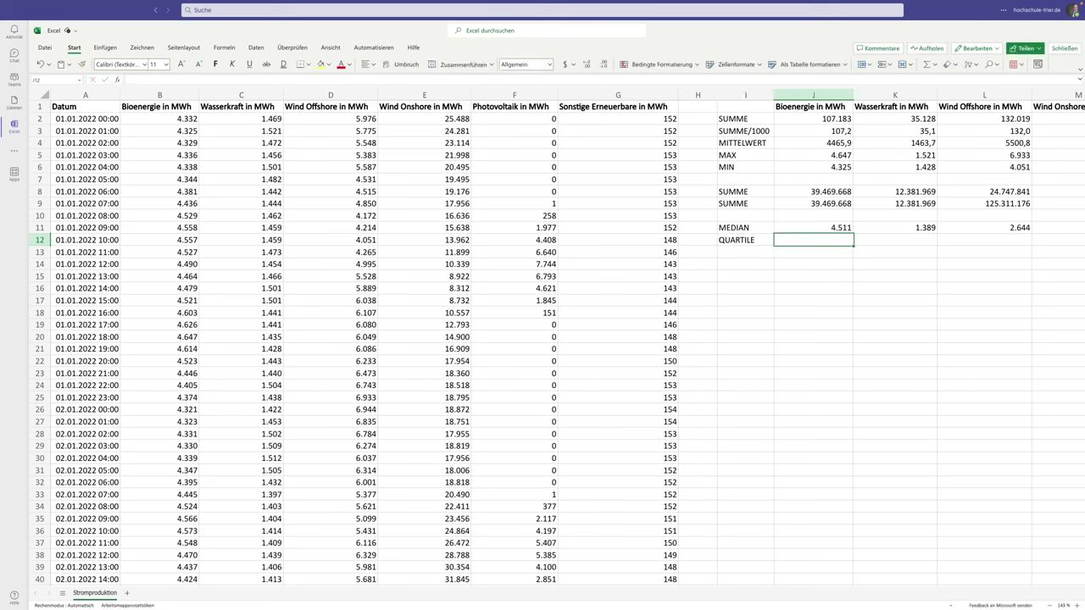
text(QUARTILE)
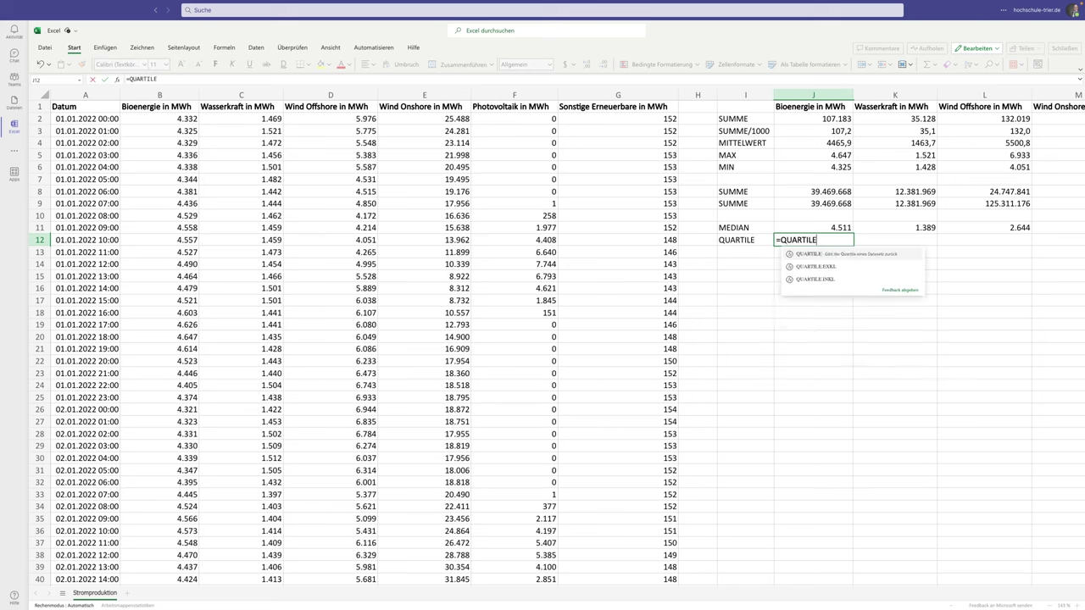
text(()
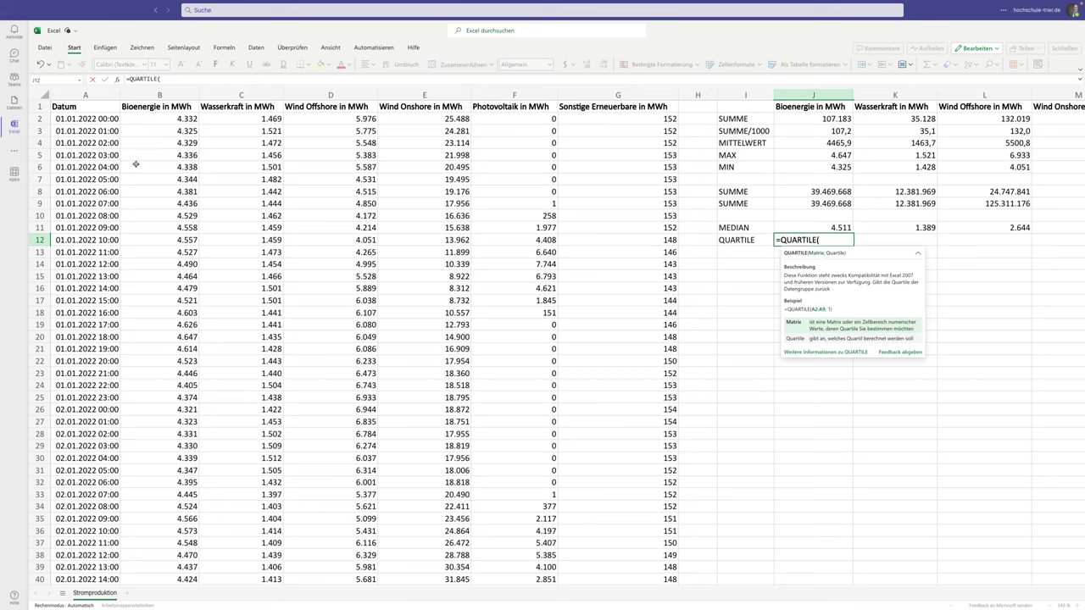
click(162, 95)
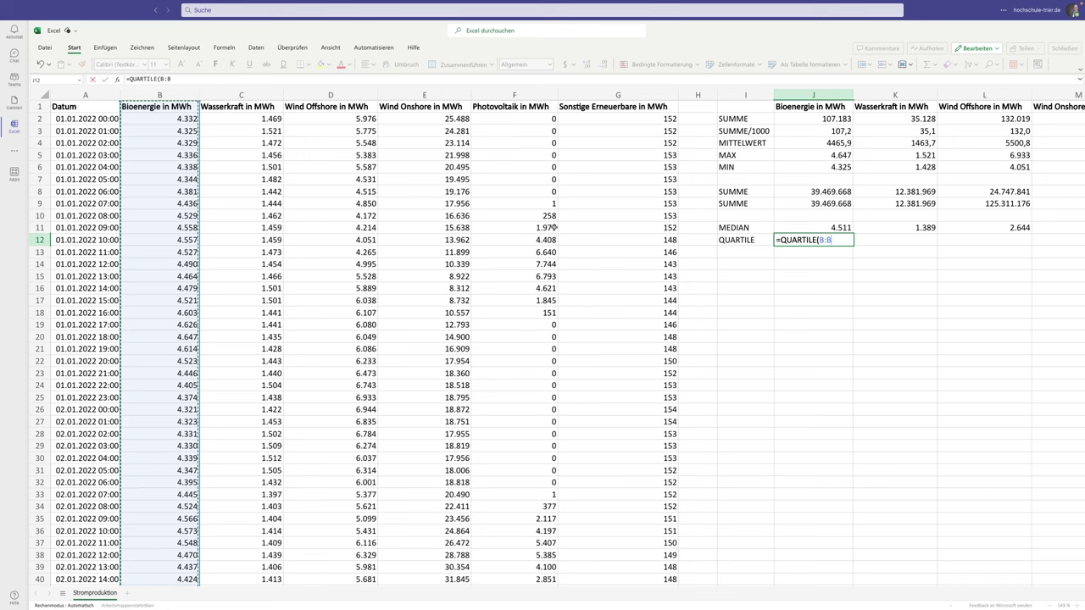
text(;)
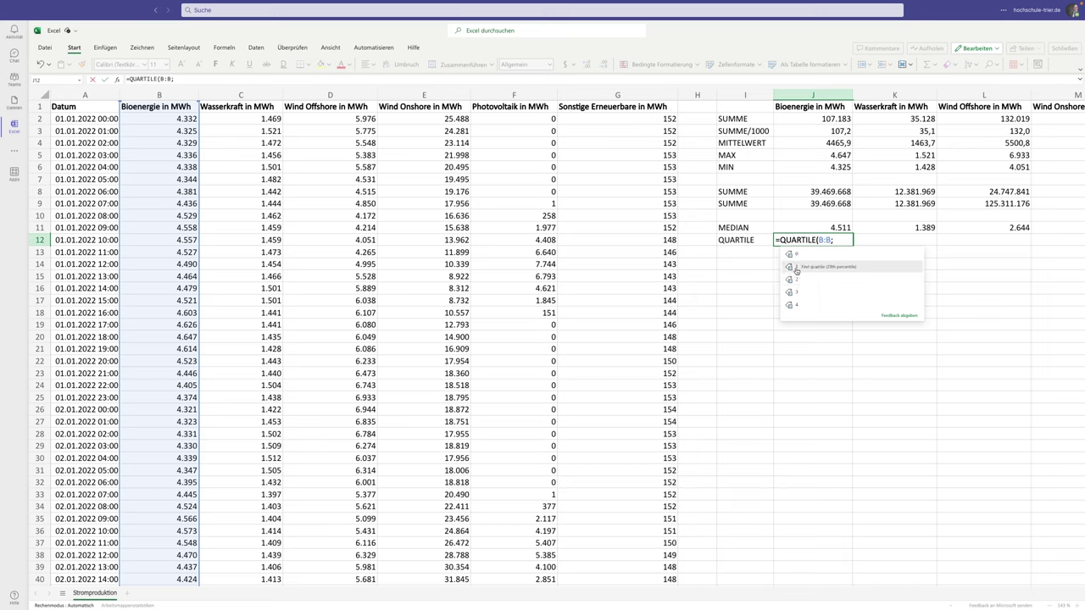
click(796, 270)
Copy the quartile formula into J13 and change it to =QUARTILE(B:B;3) for the third quartile
key(Return)
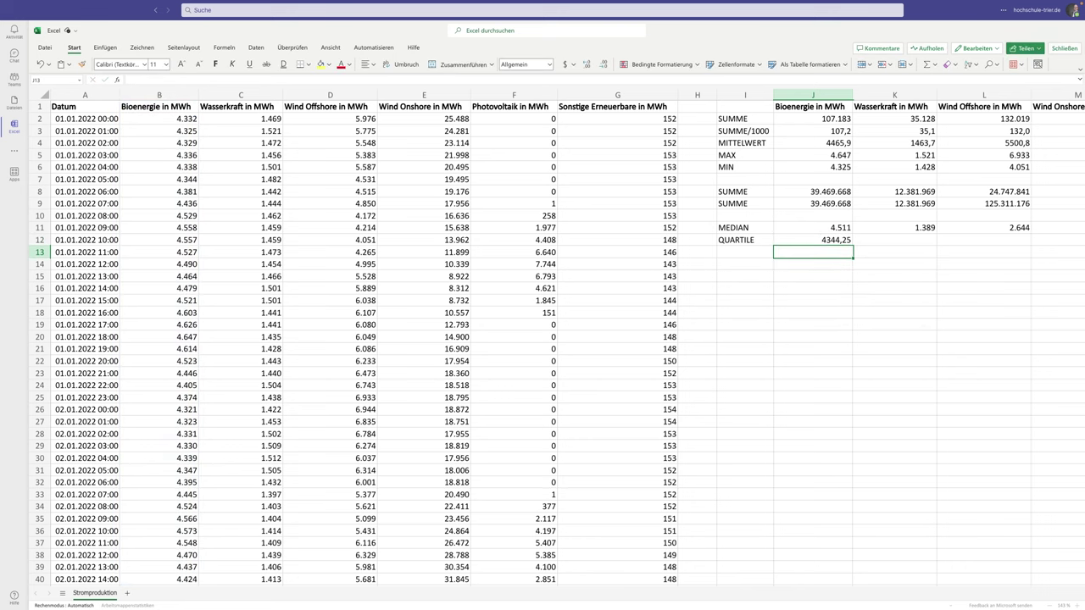
click(745, 252)
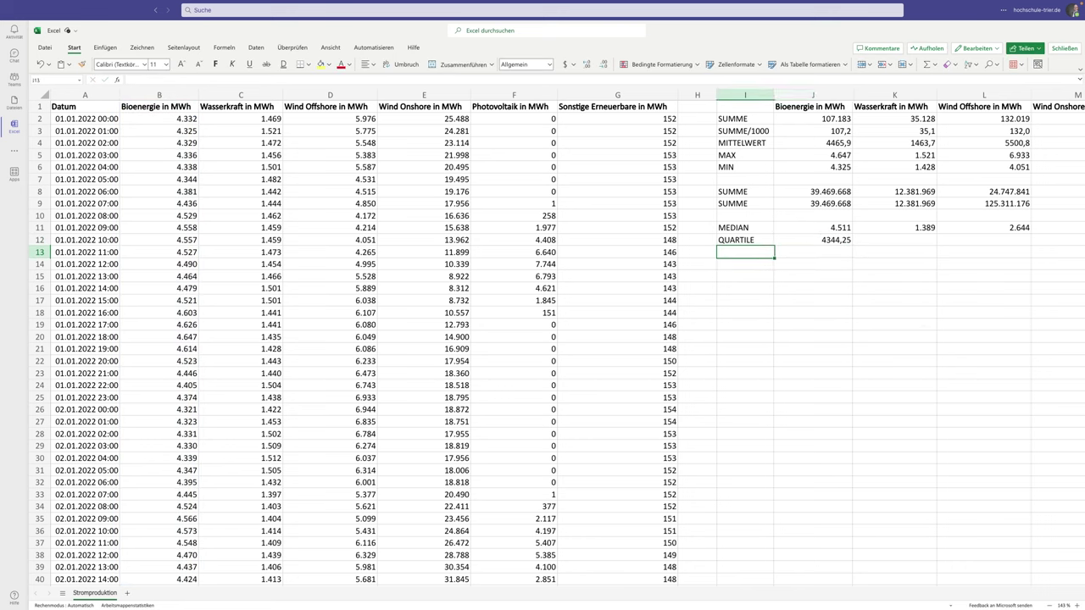
click(812, 251)
click(812, 239)
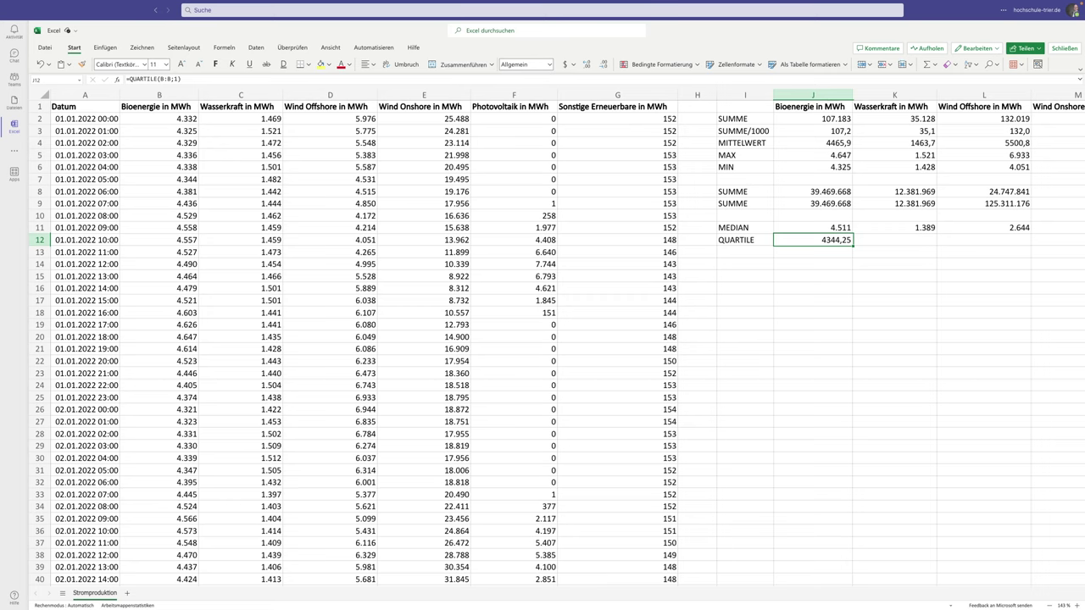
drag(852, 246, 854, 260)
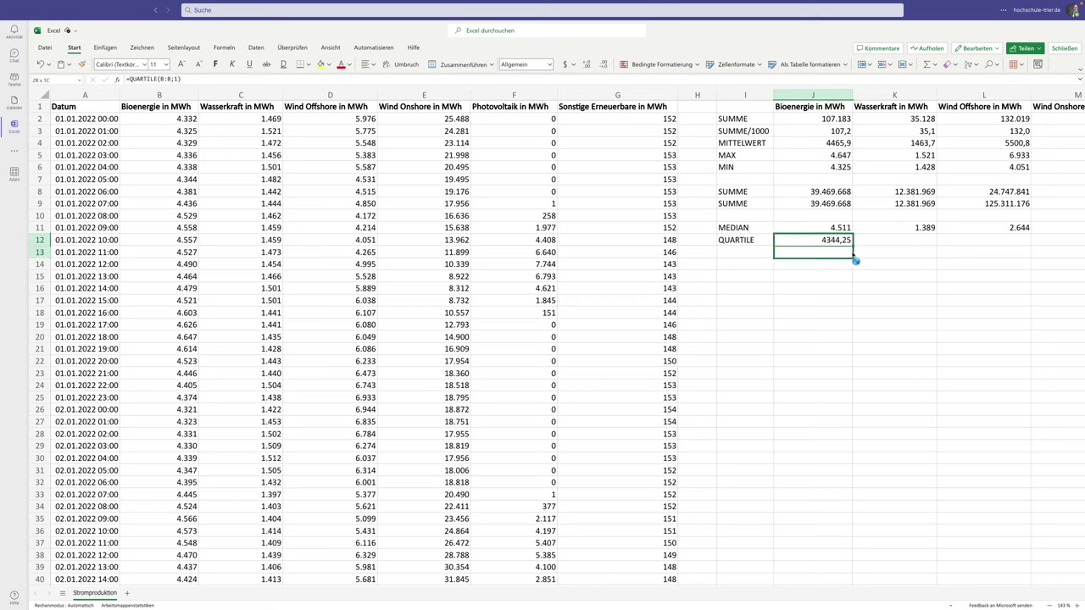
double_click(841, 252)
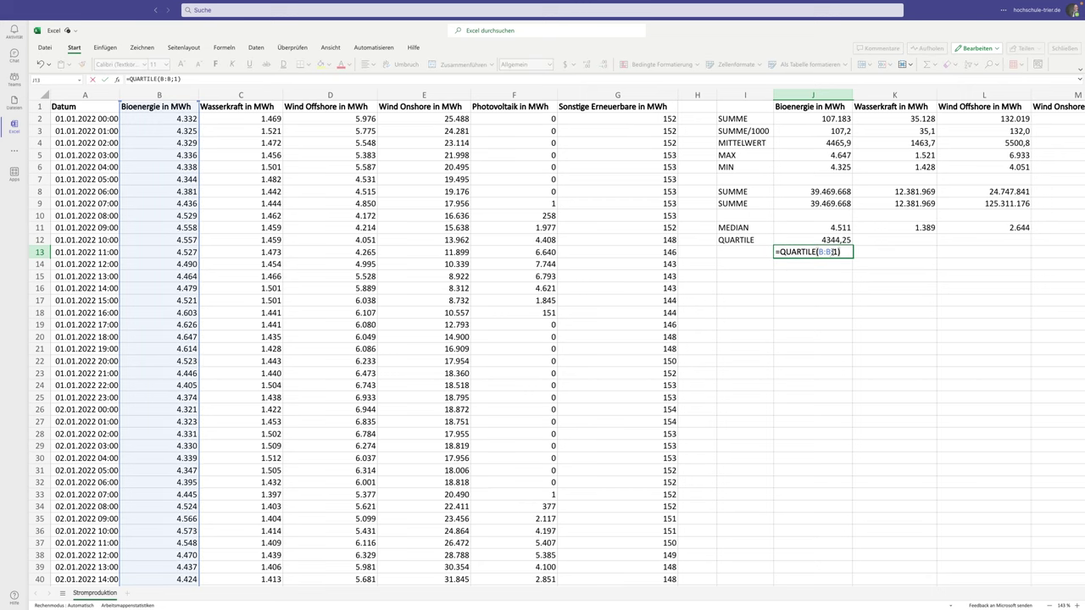
key(BackSpace)
text(3)
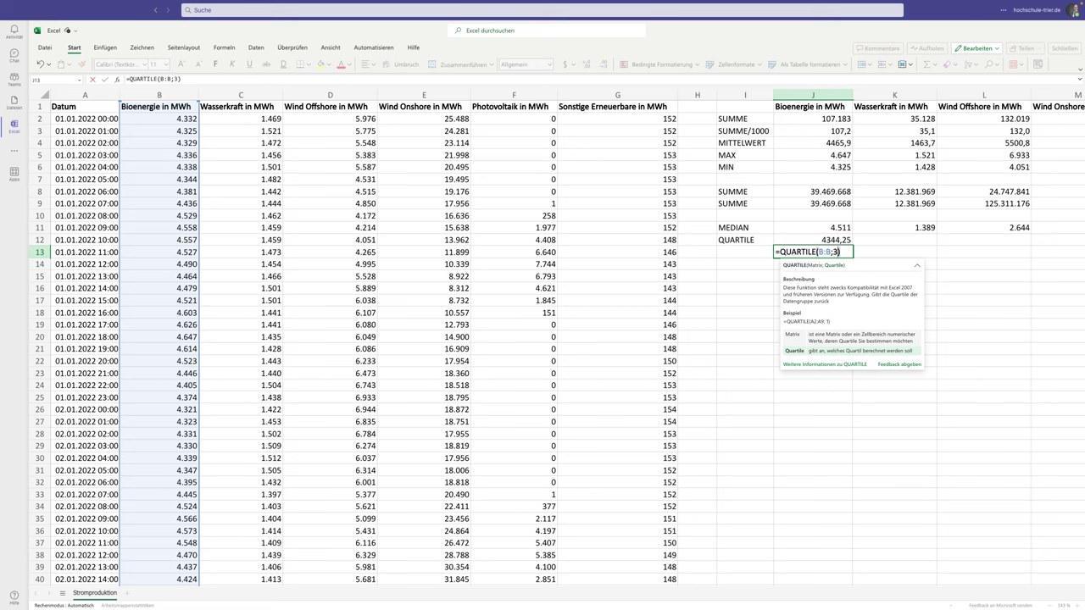
key(Return)
Relabel I12 as '1. Quartil' and label I13 '3. Quartil'
click(744, 239)
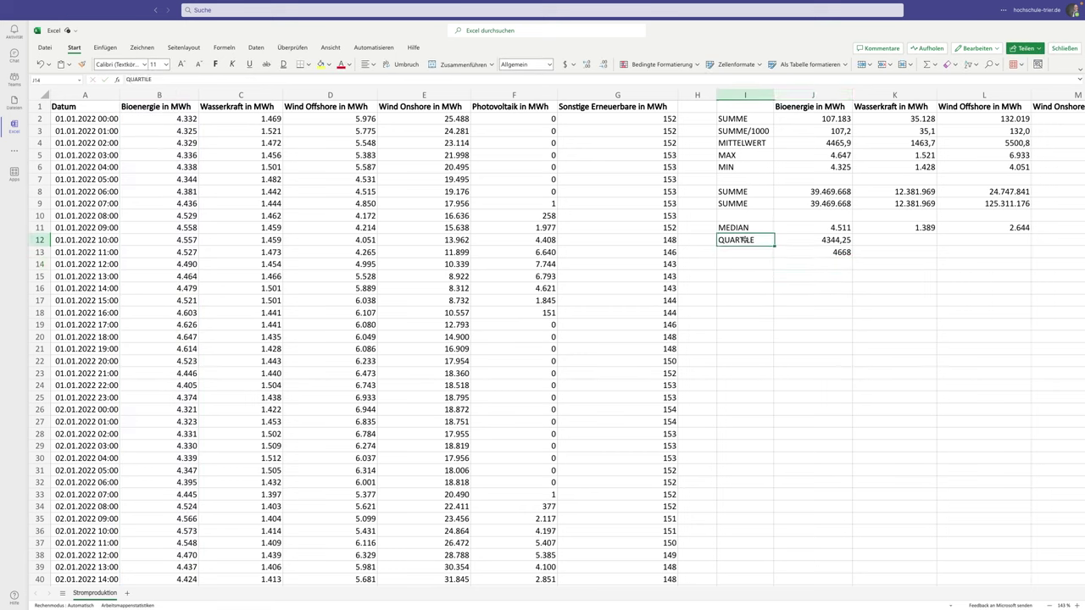
text(1. Q)
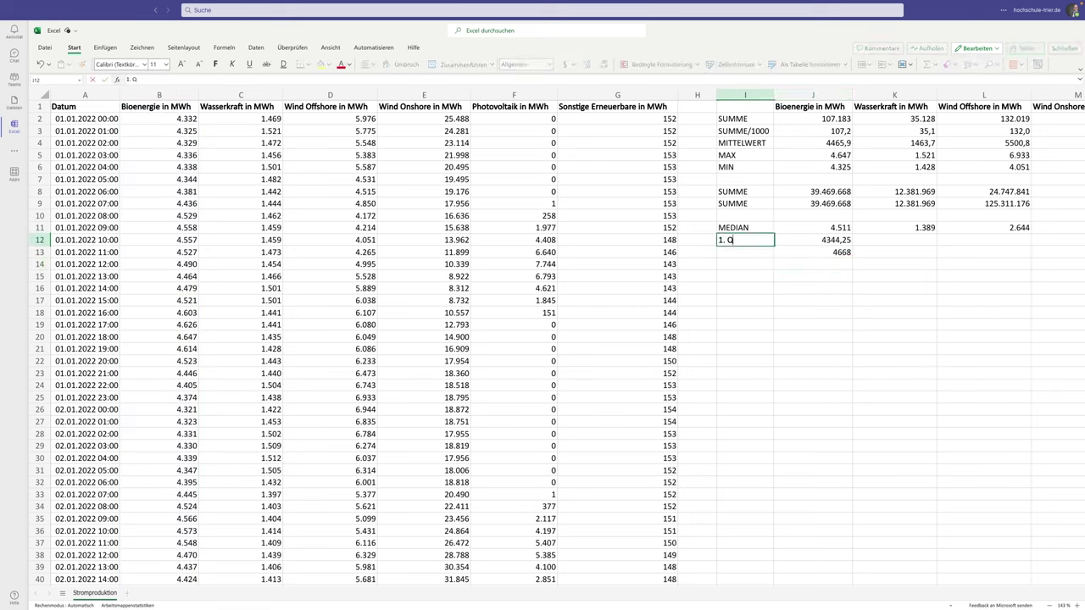
text(uartil)
key(Return)
text(3.)
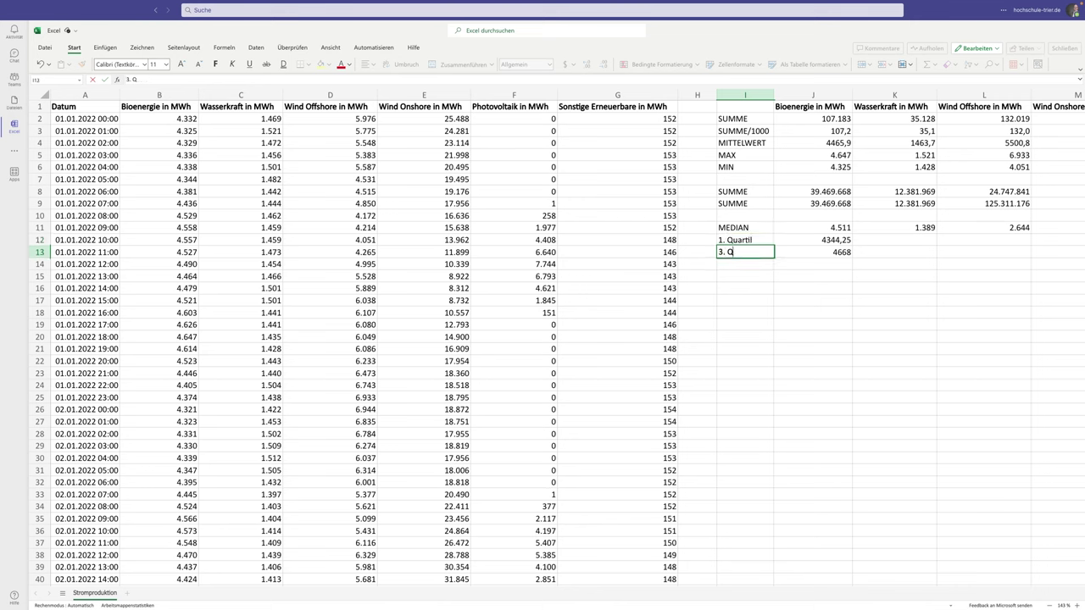
text( Quartil)
key(Return)
Fill both quartile formulas right into the Wasserkraft and Wind Offshore columns
key(Up)
key(Up)
key(Up)
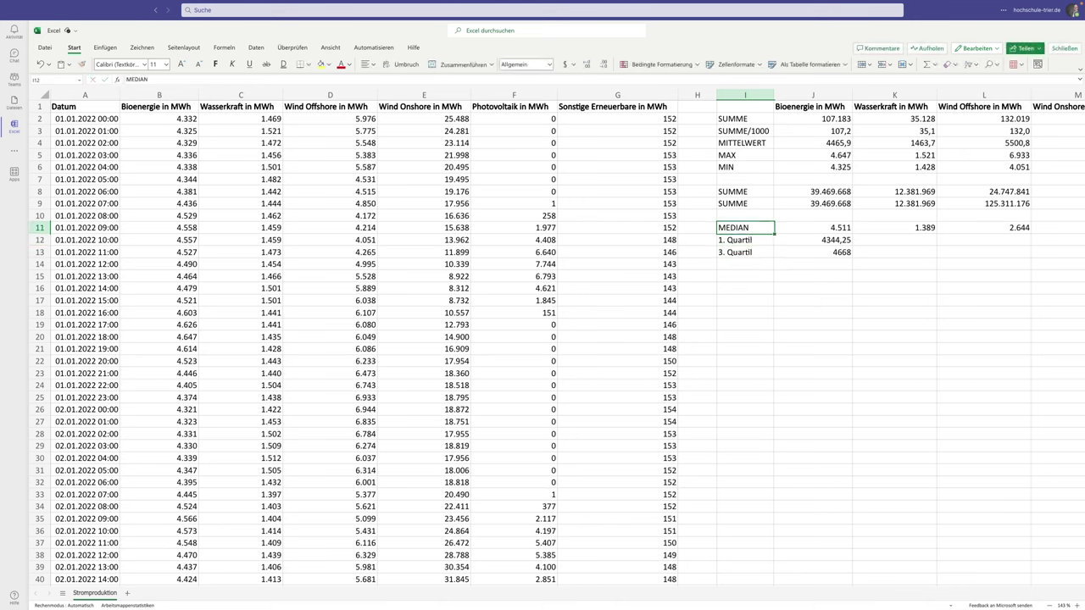
key(Right)
key(Right)
key(Left)
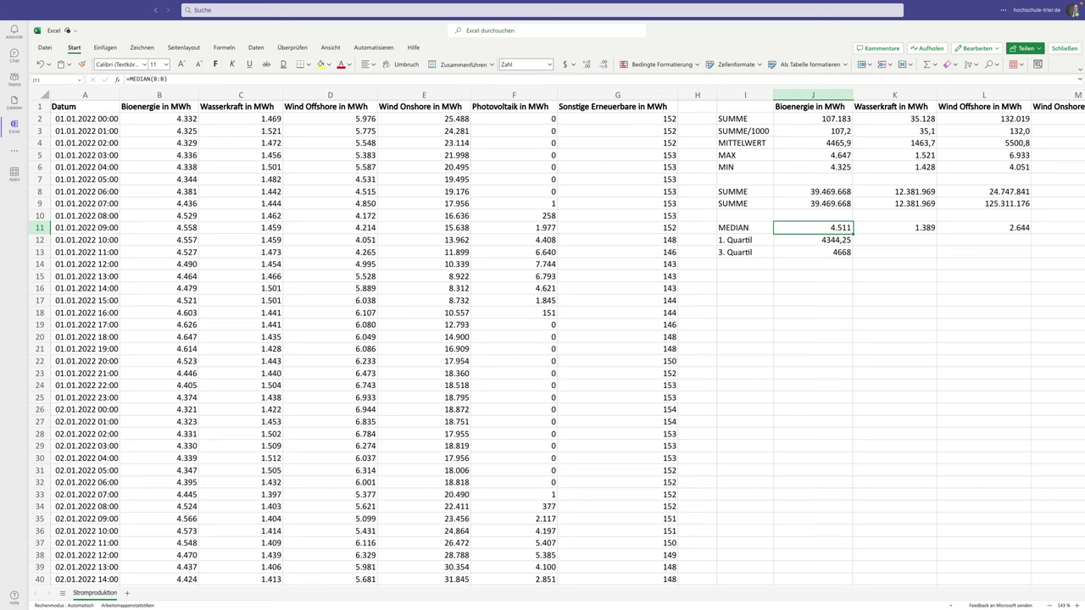
key(shift+Down)
key(shift+Down)
key(Up)
key(Down)
key(Down)
key(Down)
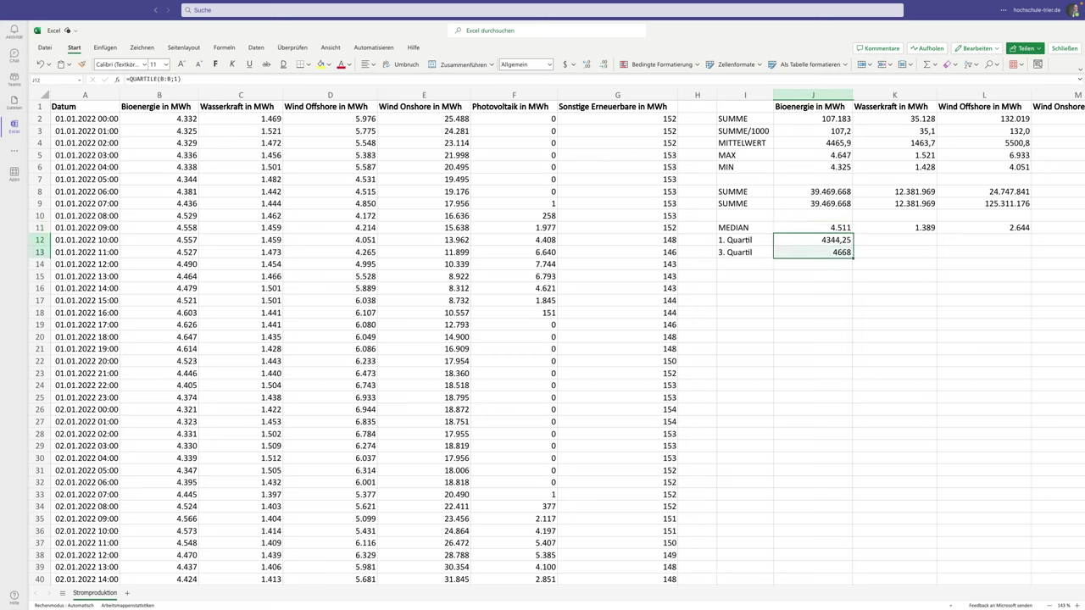
key(Up)
key(Up)
key(Up)
key(Down)
key(Down)
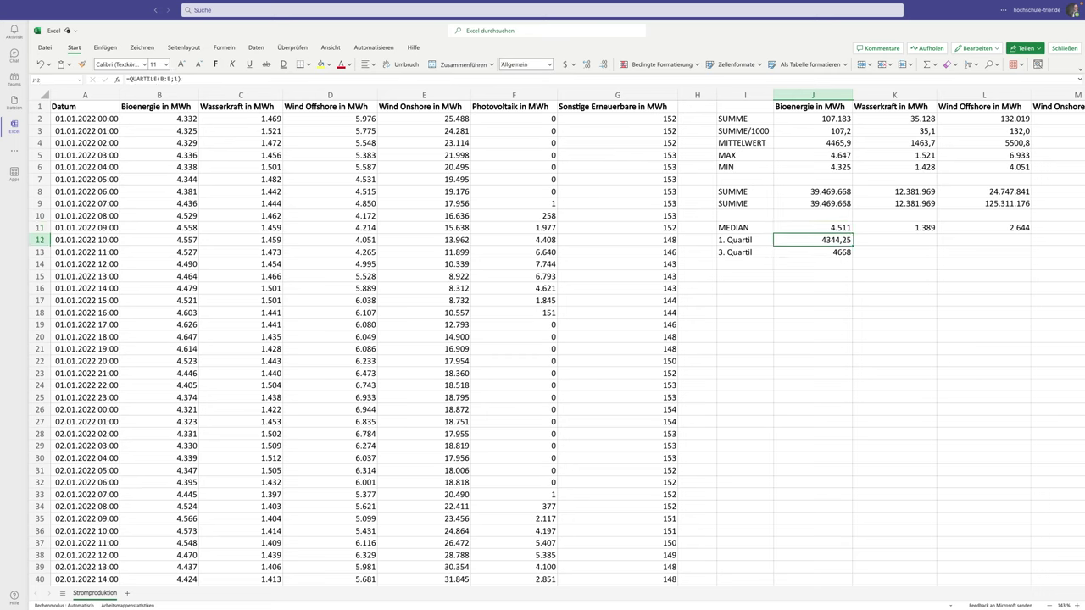
key(shift+Down)
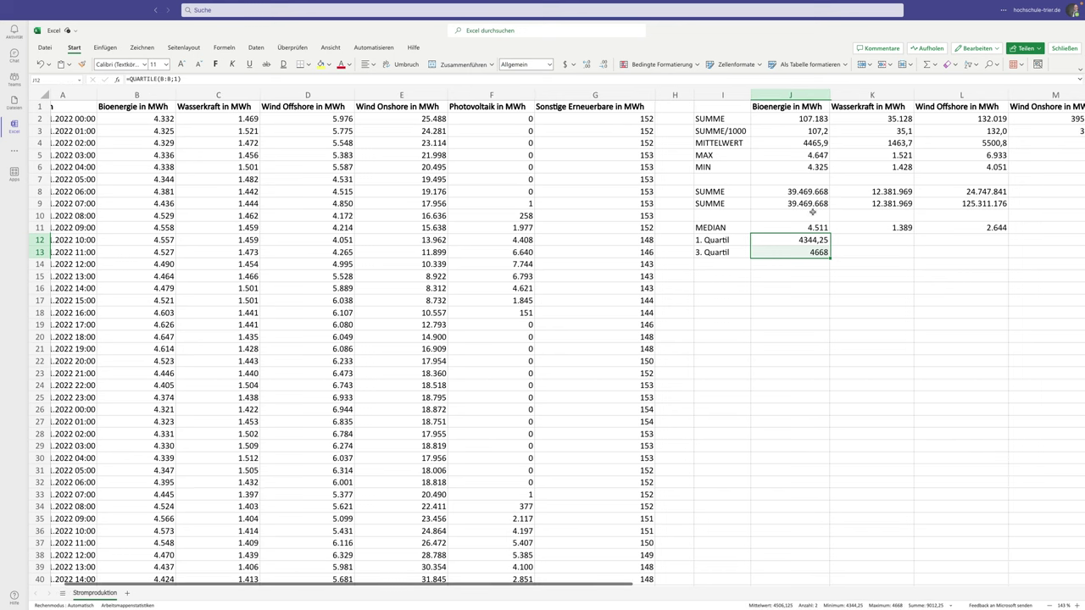
drag(853, 257, 1029, 258)
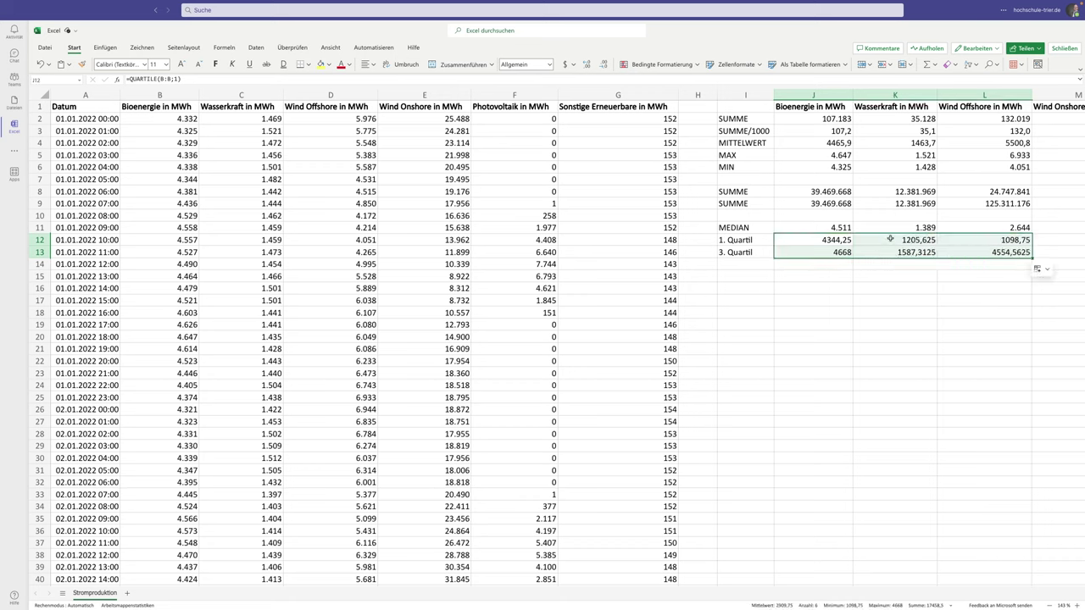
click(737, 277)
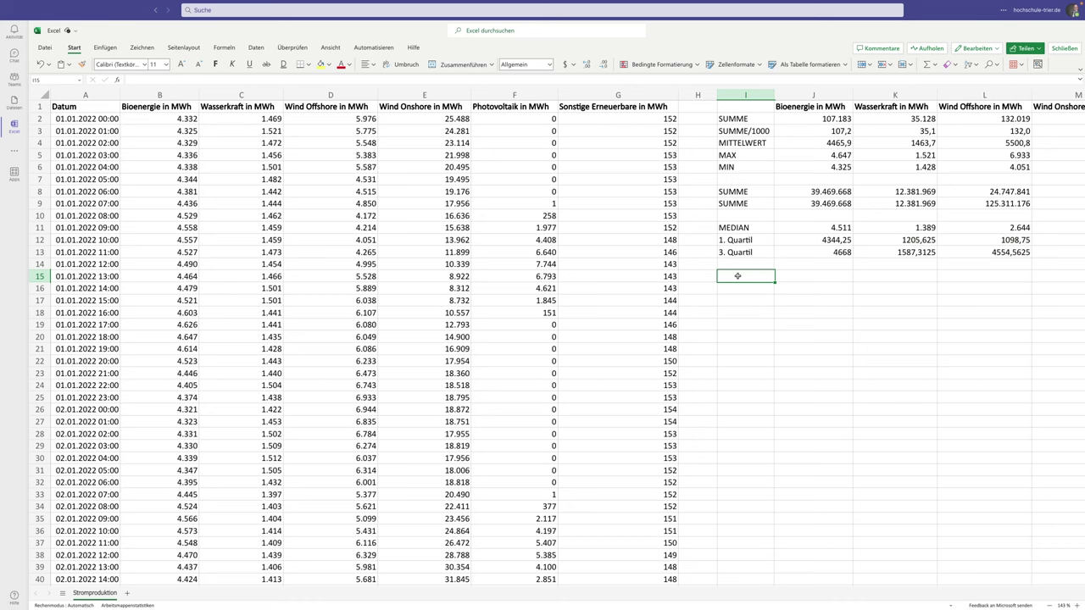
Enter =STABWN(B:B) in J15 and fill it across to L15
click(811, 276)
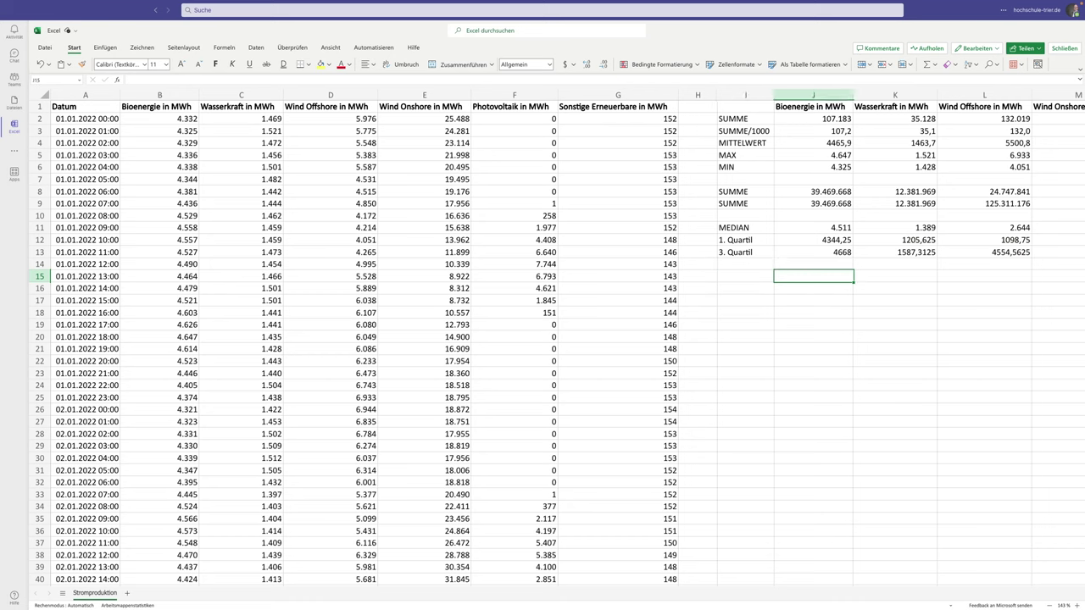
text(=STABW)
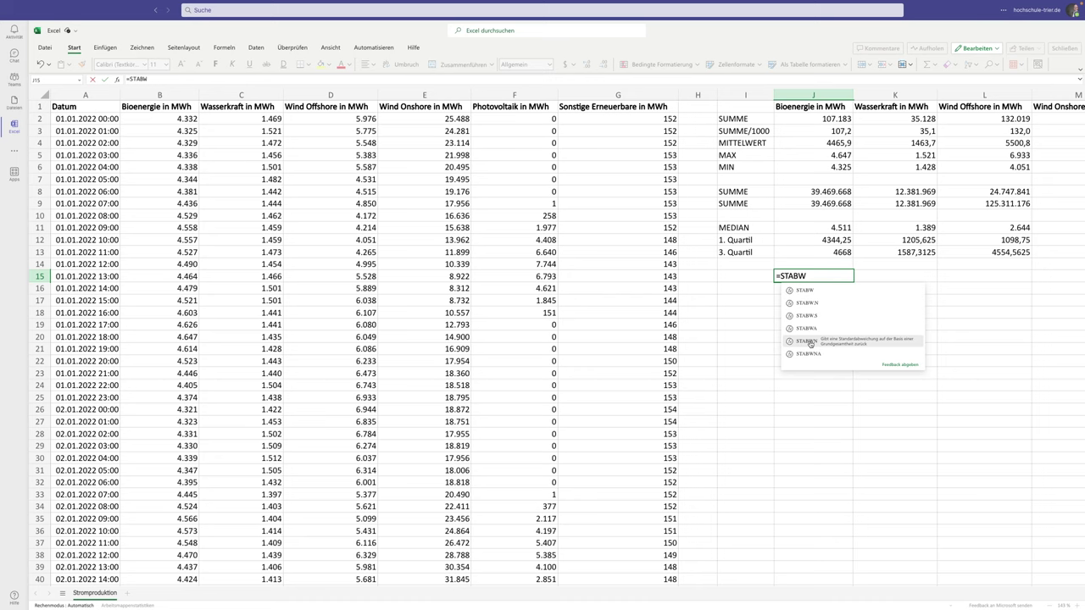
text(N(B:B)
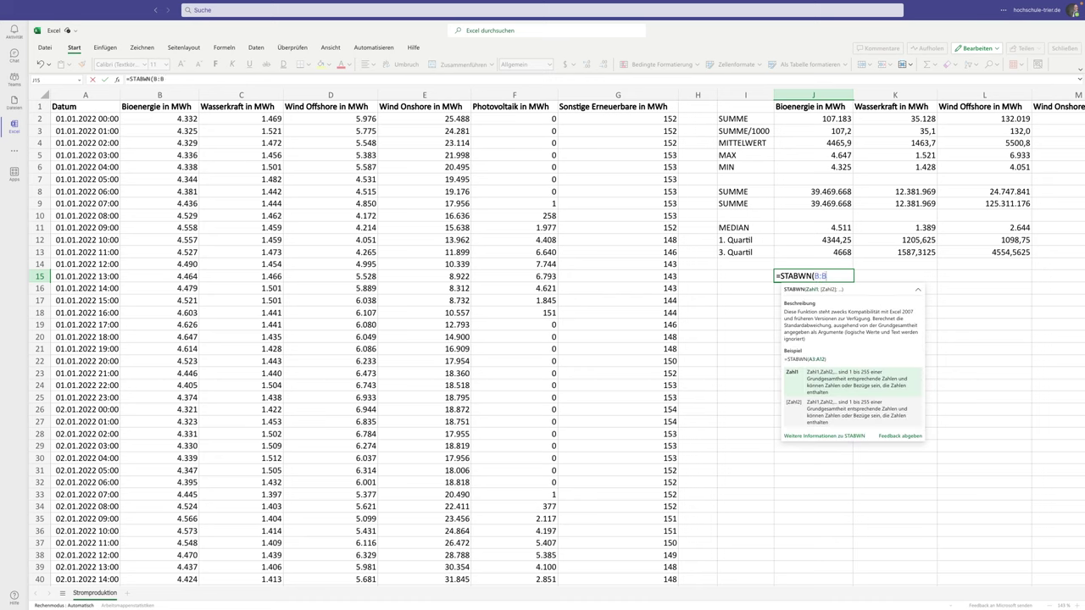
text())
key(Return)
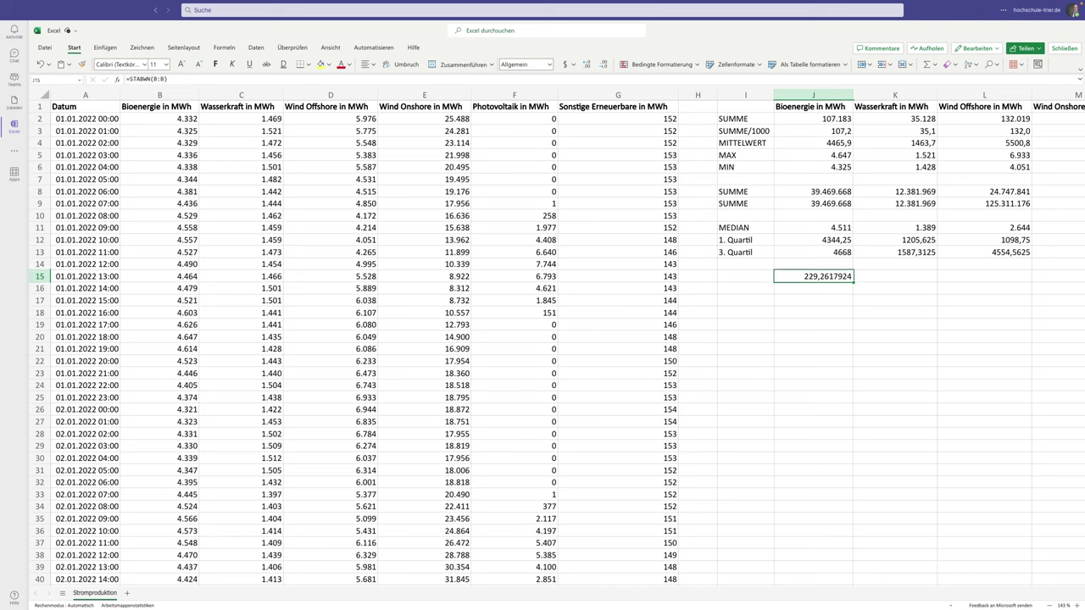
drag(839, 277, 977, 283)
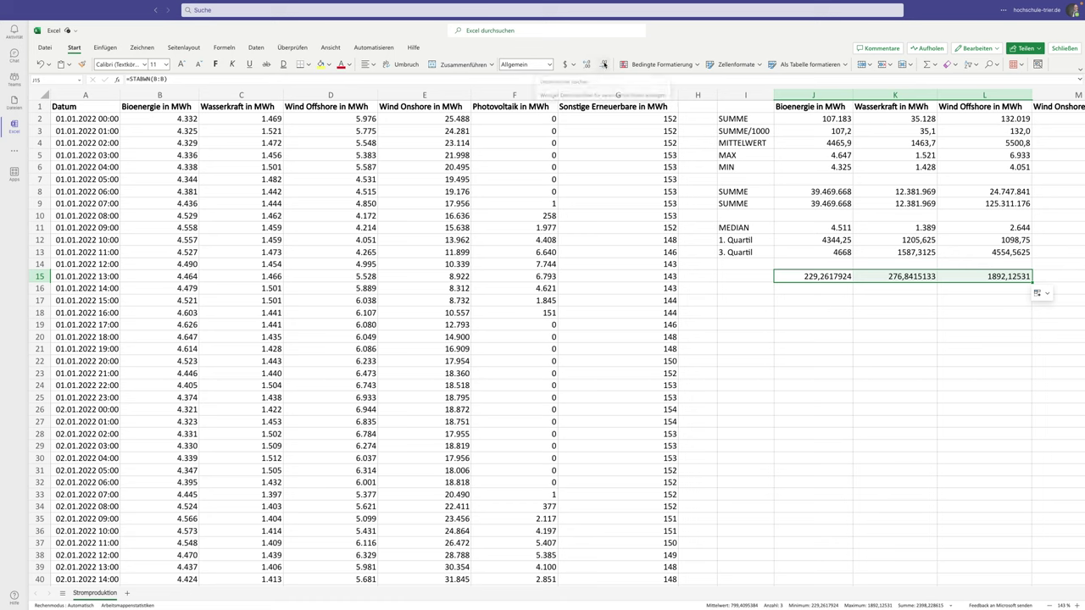
Reduce the standard deviations to one decimal place: 229,3, 276,8 and 1892,1
click(604, 64)
click(605, 65)
click(605, 64)
click(604, 64)
click(604, 65)
click(604, 65)
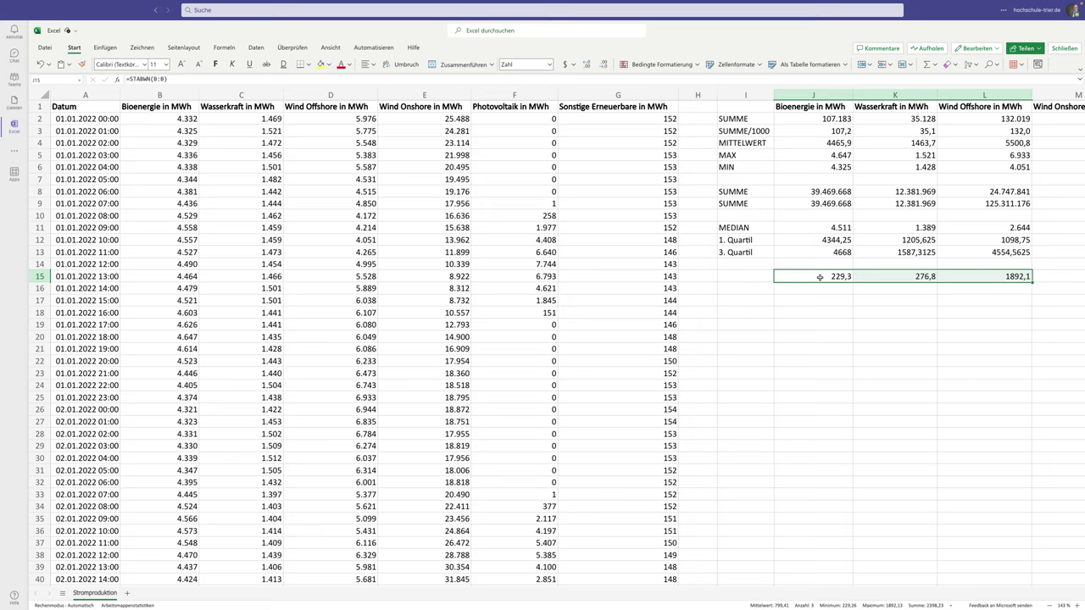
click(970, 275)
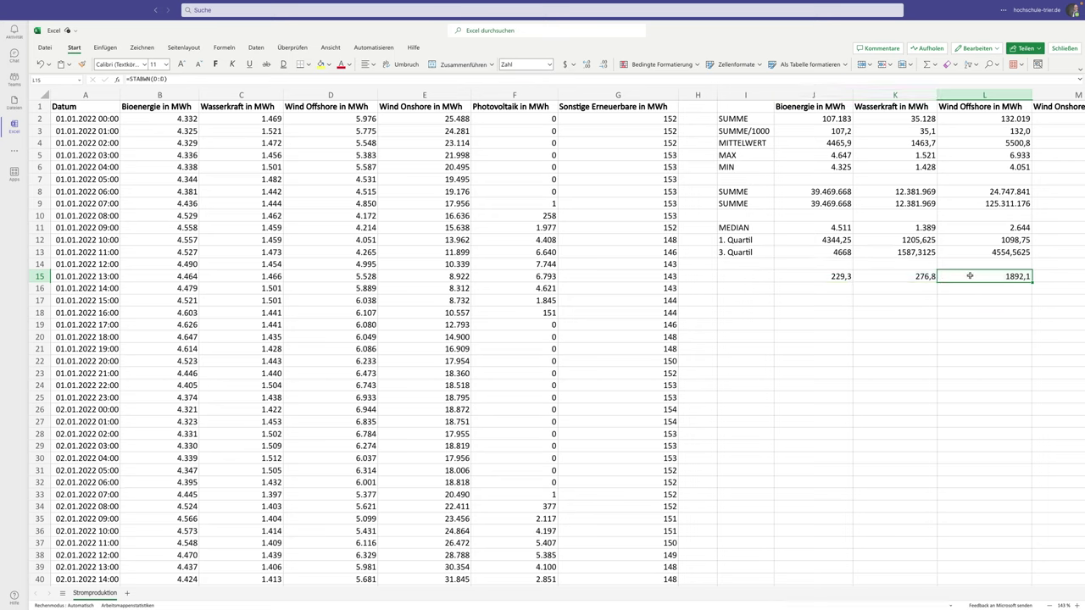
Label row 15 as STABWN in cell I15
click(765, 275)
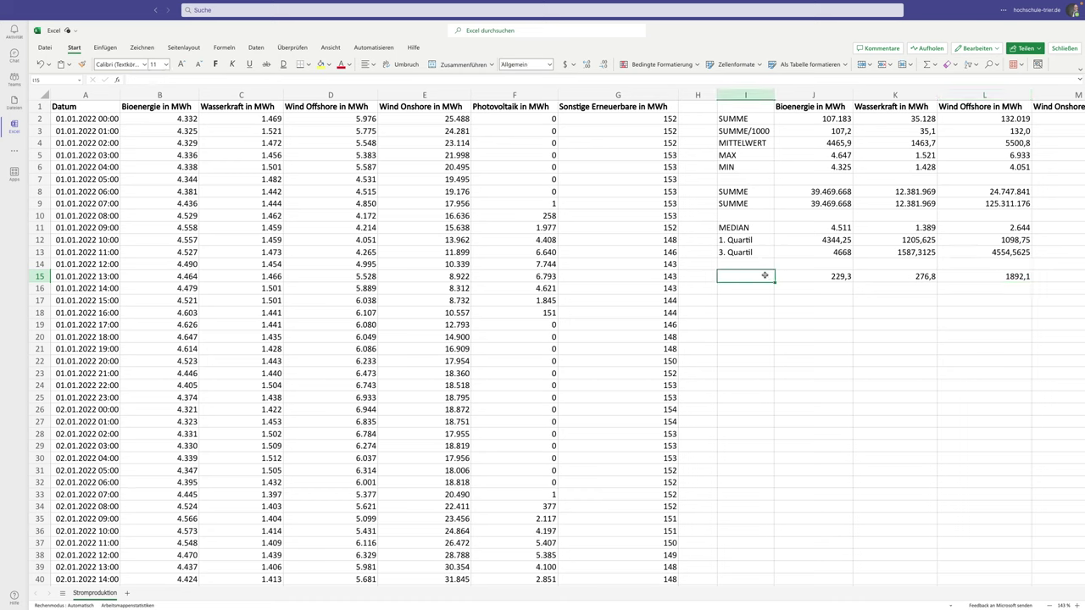
text(STABWN)
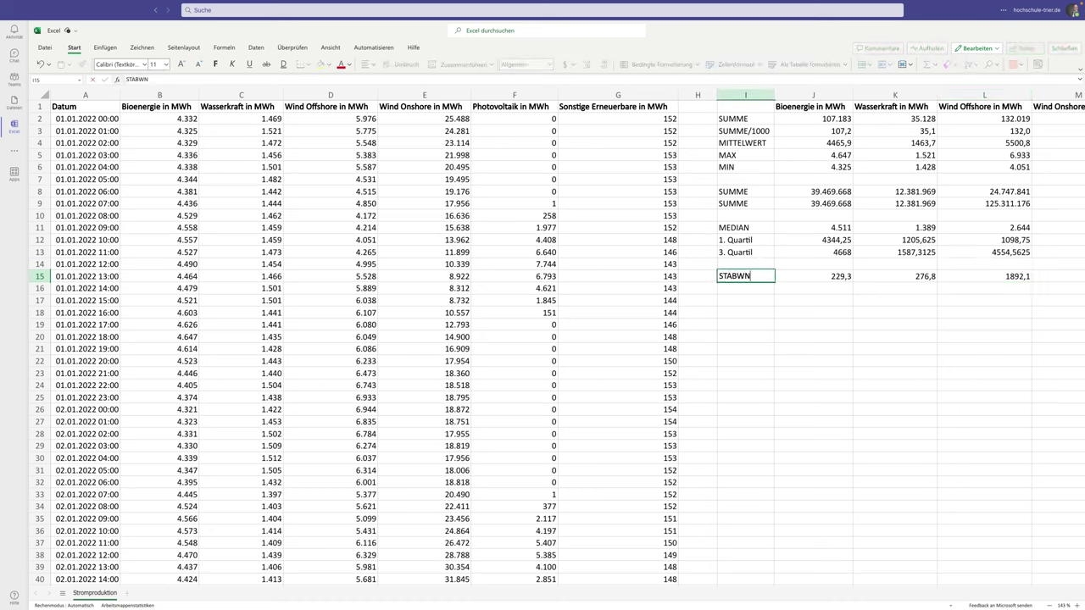
key(Return)
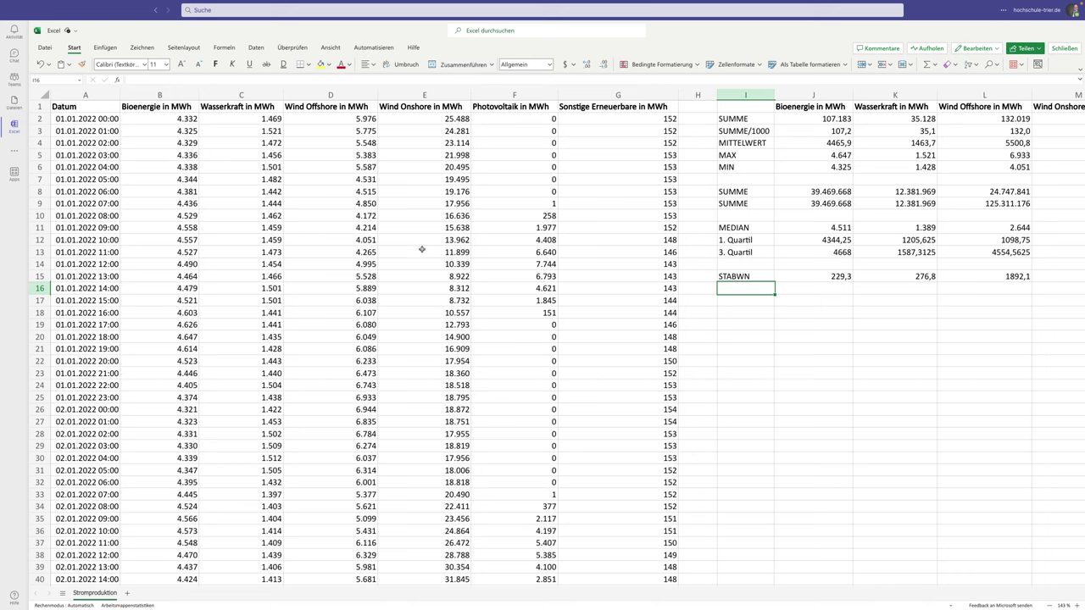
click(450, 95)
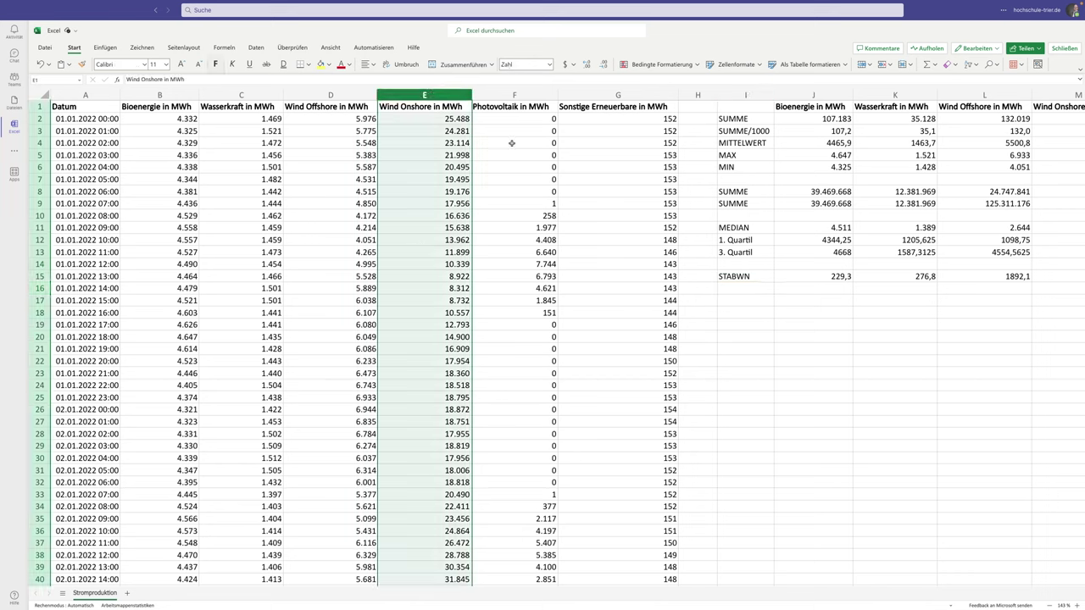
click(451, 252)
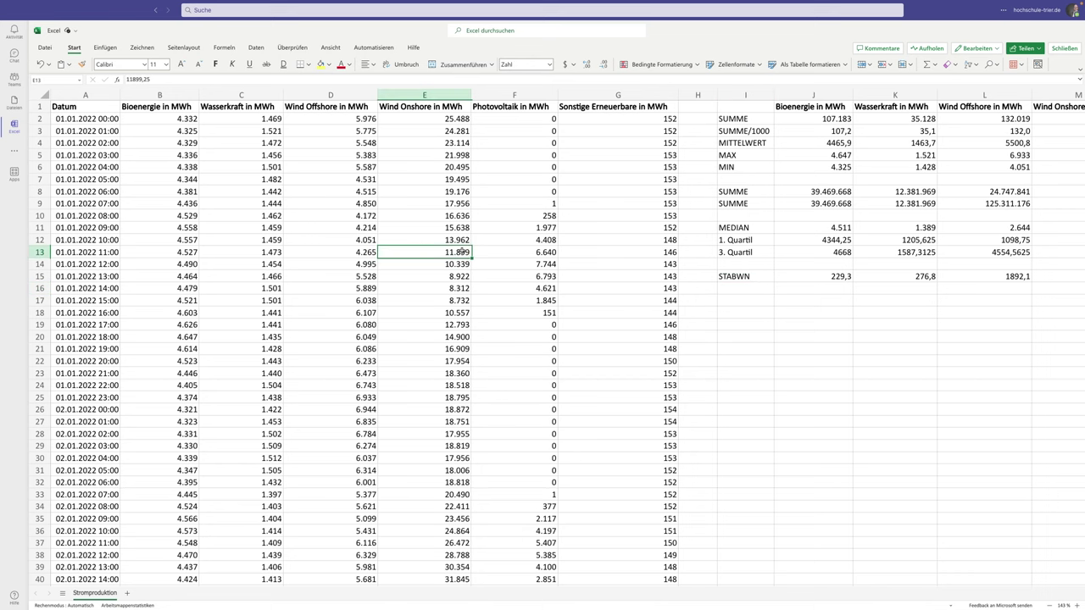
click(424, 94)
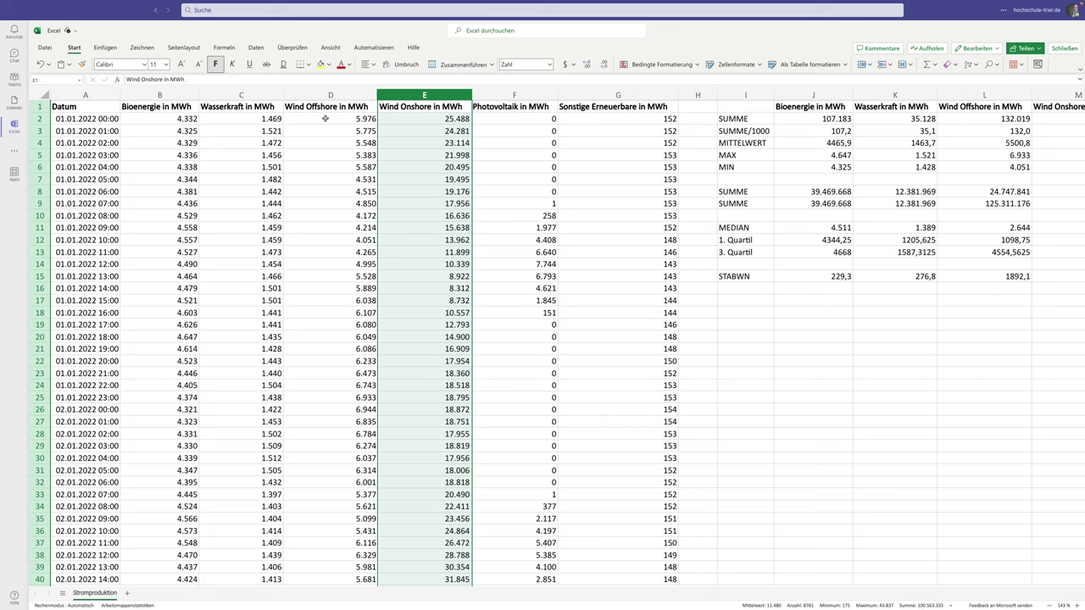
click(813, 120)
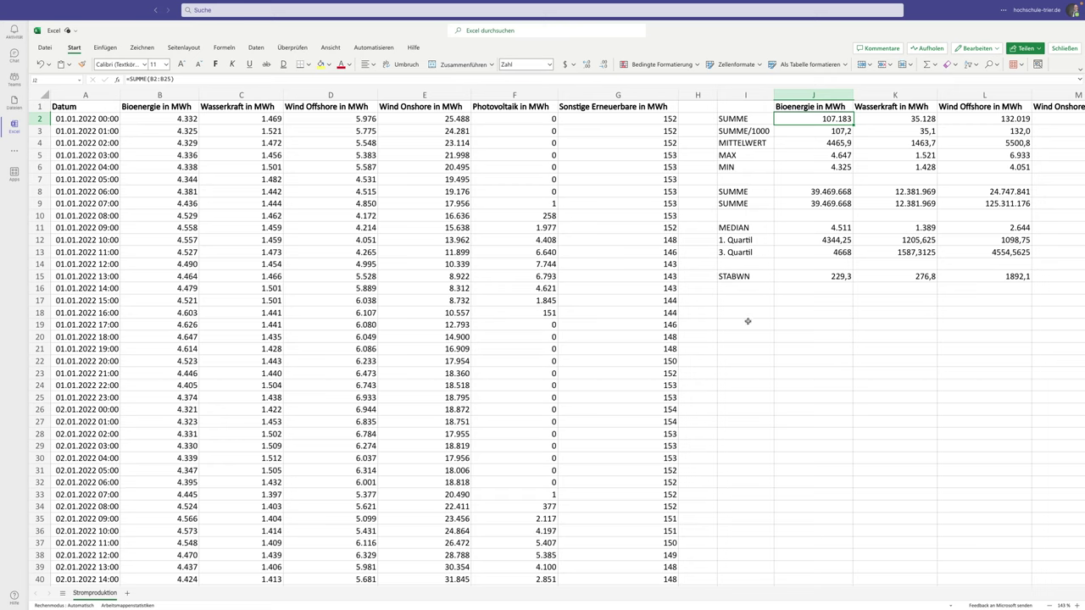
click(799, 312)
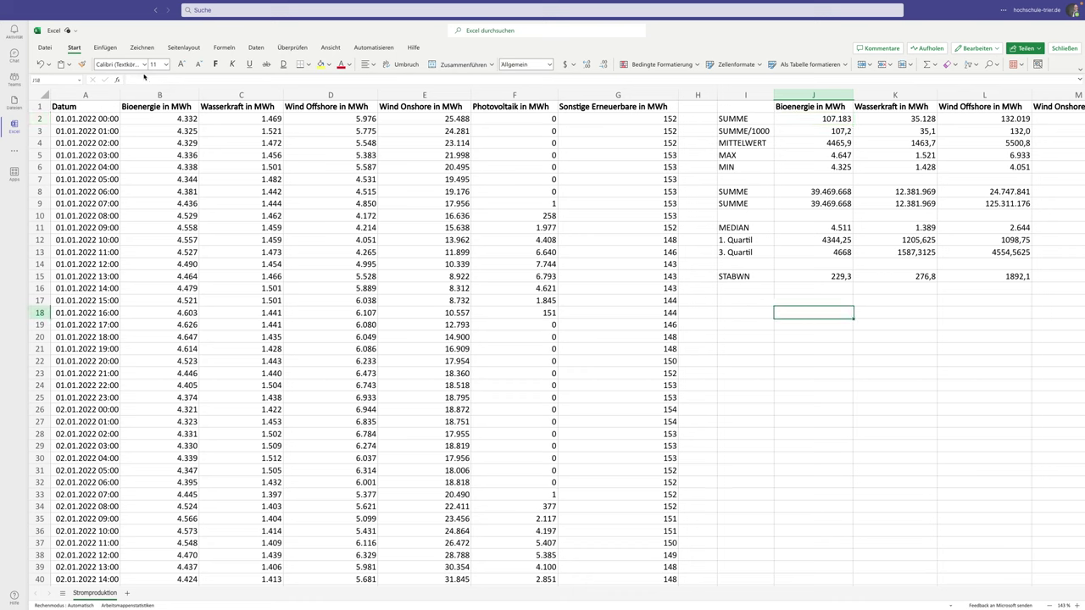
click(118, 81)
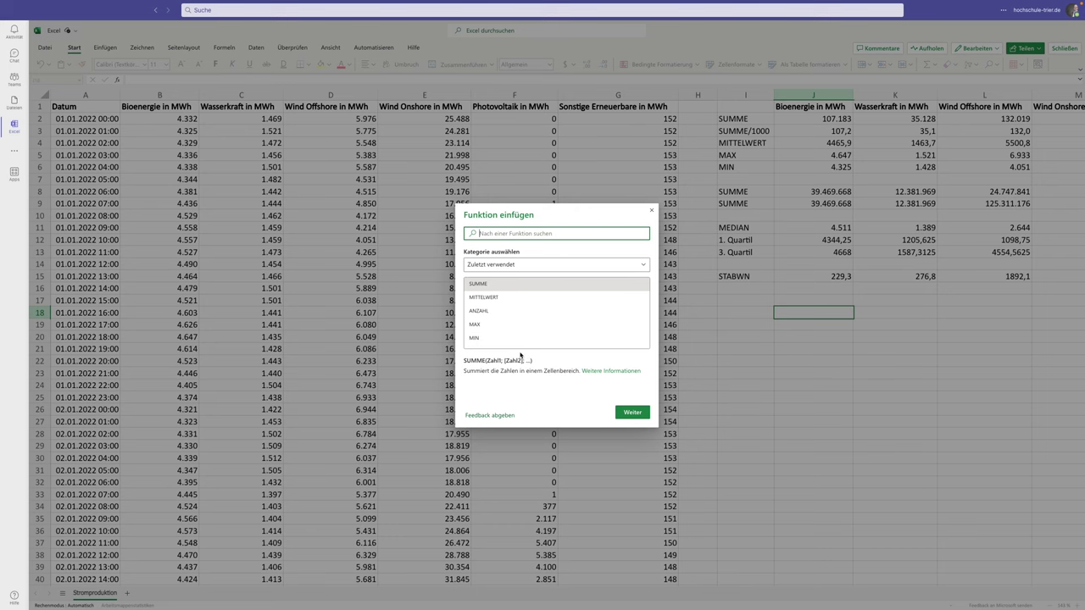
scroll(488, 332, down, 2)
scroll(488, 332, up, 1)
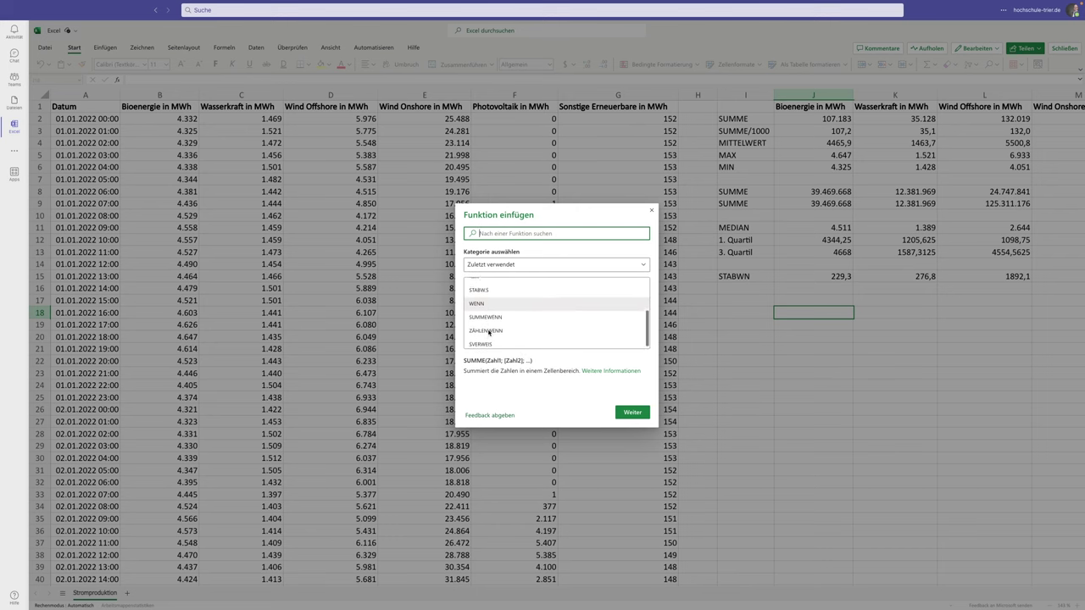
scroll(488, 333, up, 1)
click(651, 210)
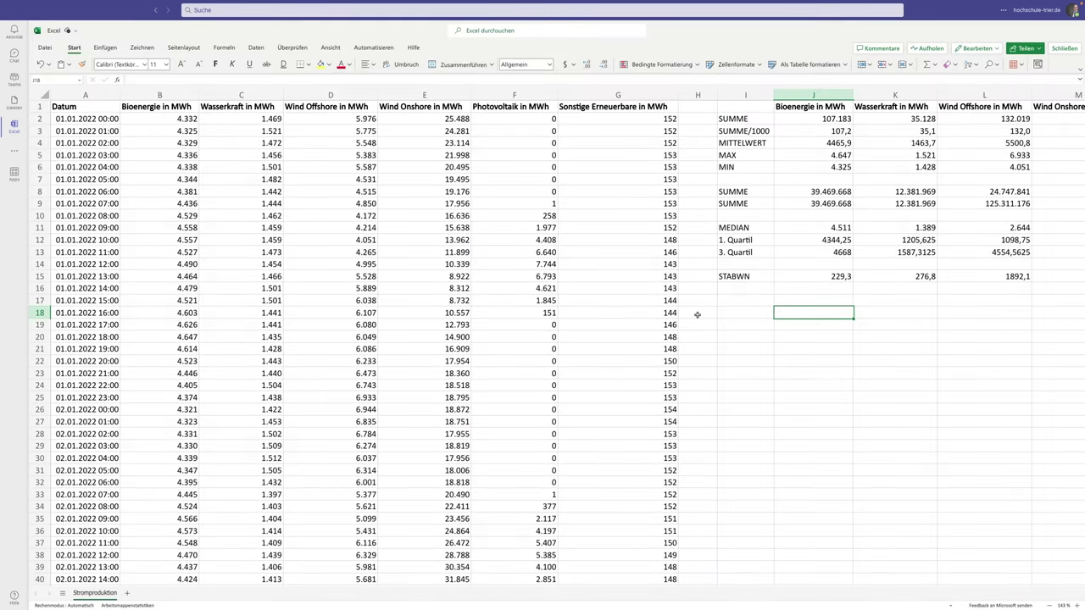